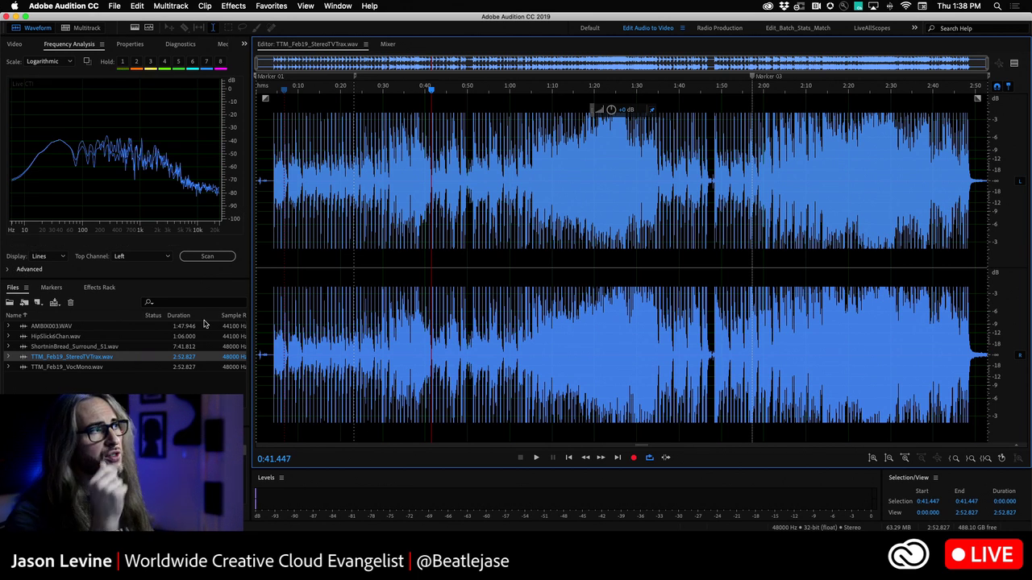
# Listen to a passage of the stereo TV track starting at about 0:29.
pyautogui.click(381, 88)
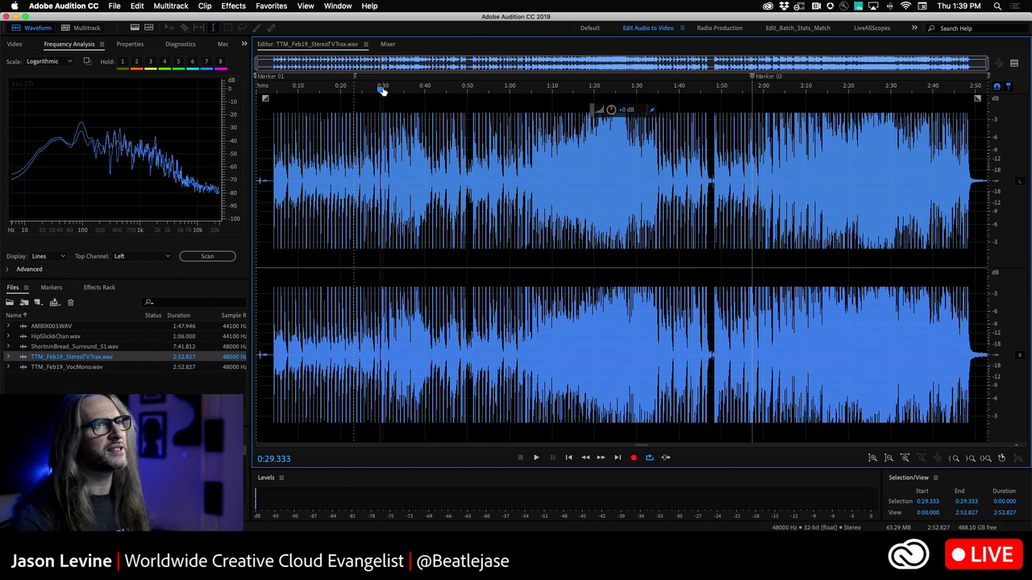
pyautogui.press('space')
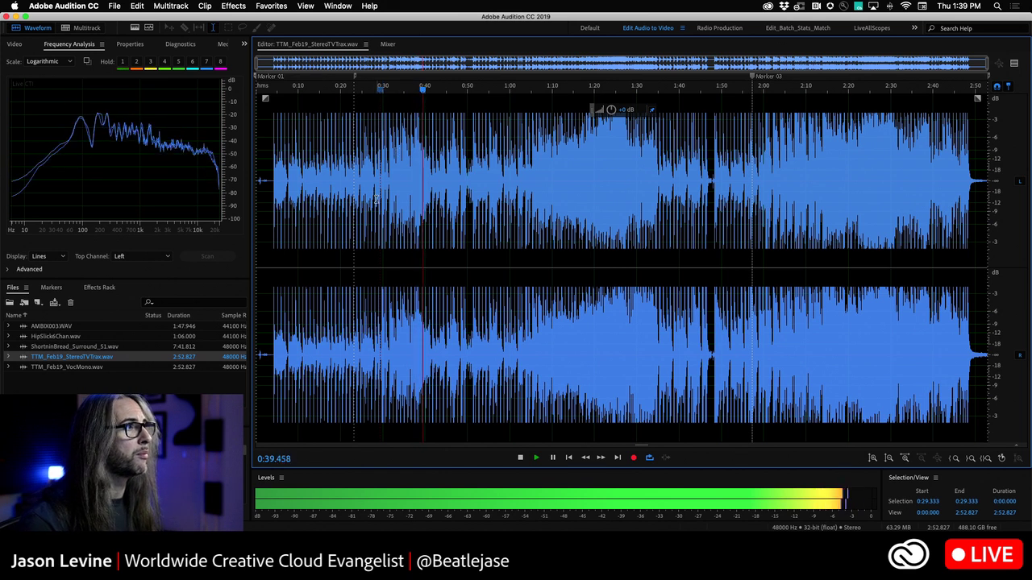
pyautogui.press('space')
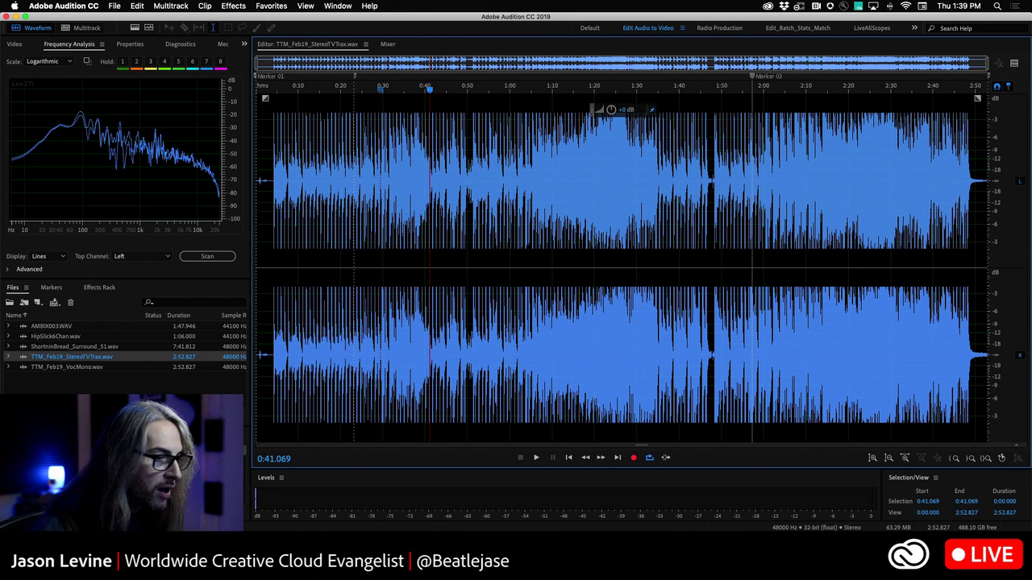
# Open TTM_Feb19_VocMono.wav and listen to the mono vocal from 0:30.
pyautogui.doubleClick(36, 368)
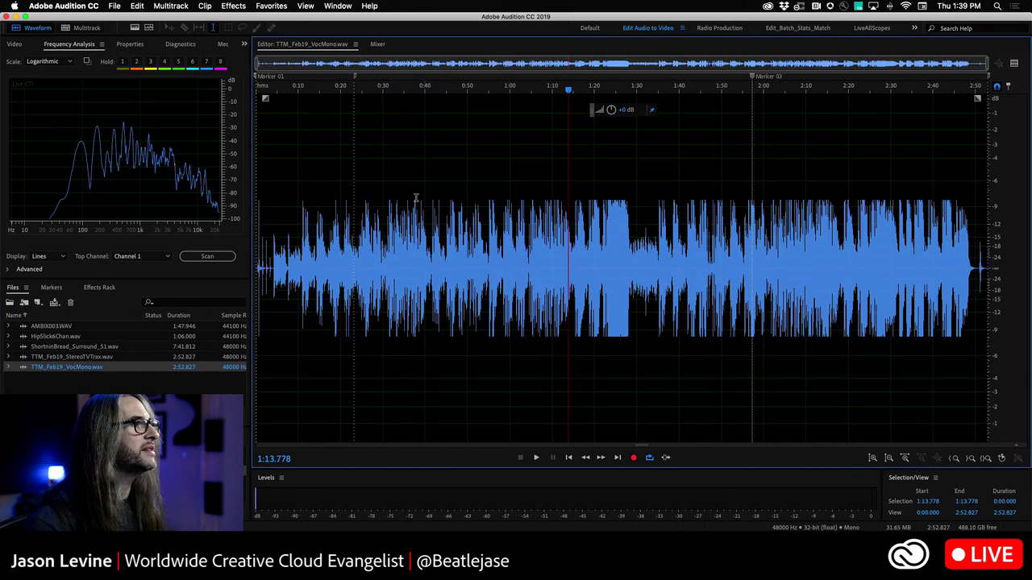
pyautogui.click(383, 208)
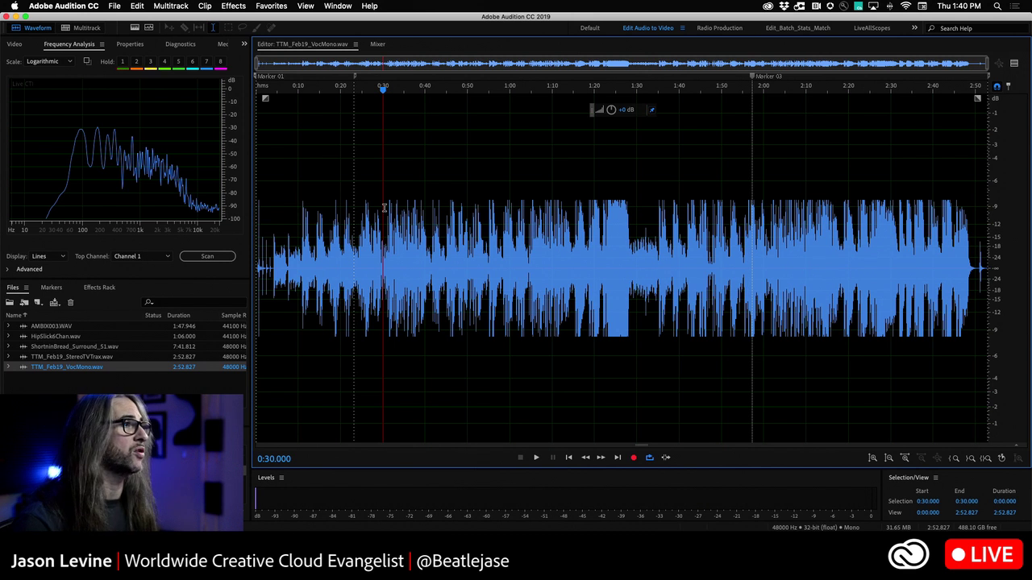
pyautogui.press('space')
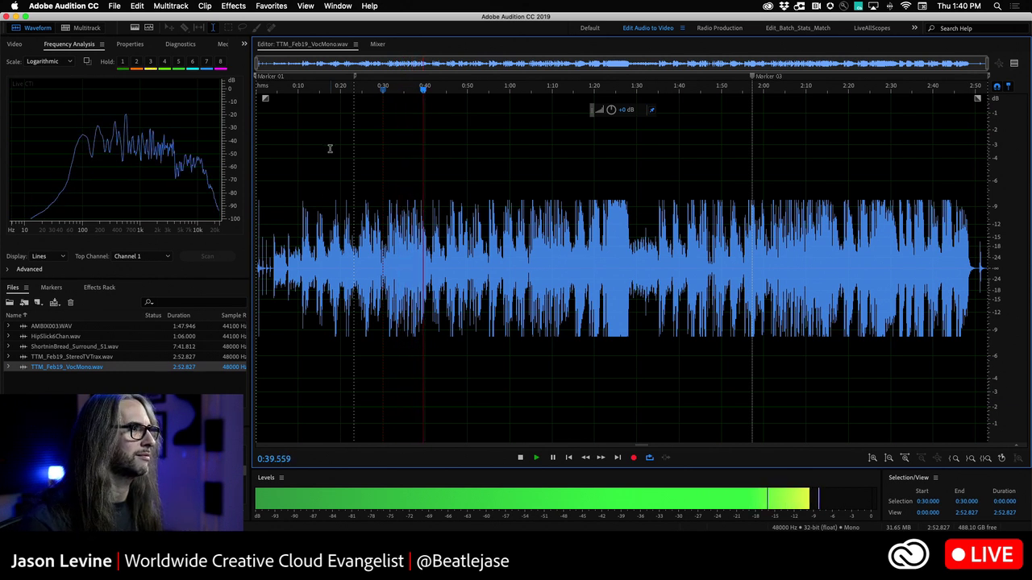
pyautogui.press('space')
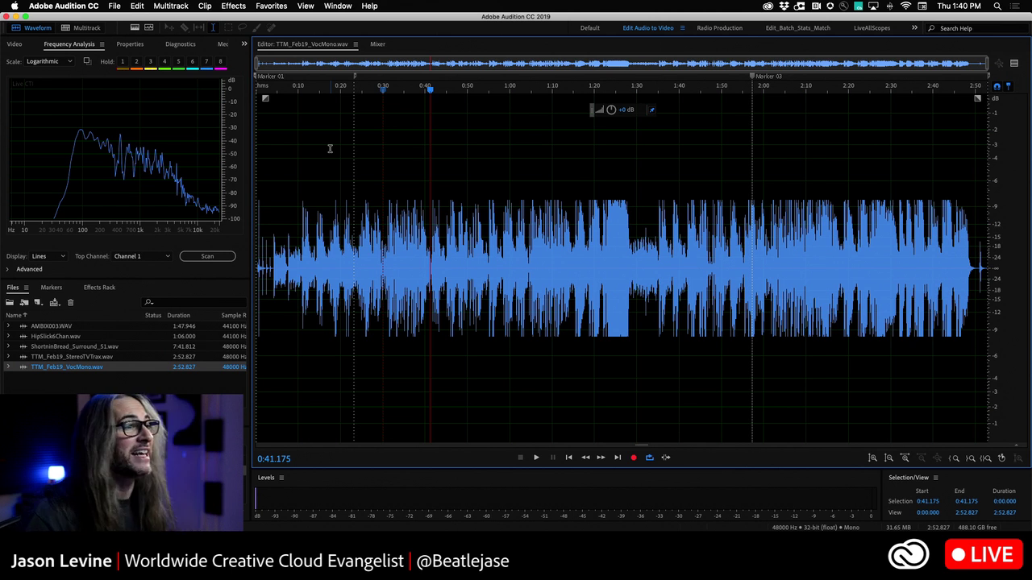
pyautogui.click(110, 387)
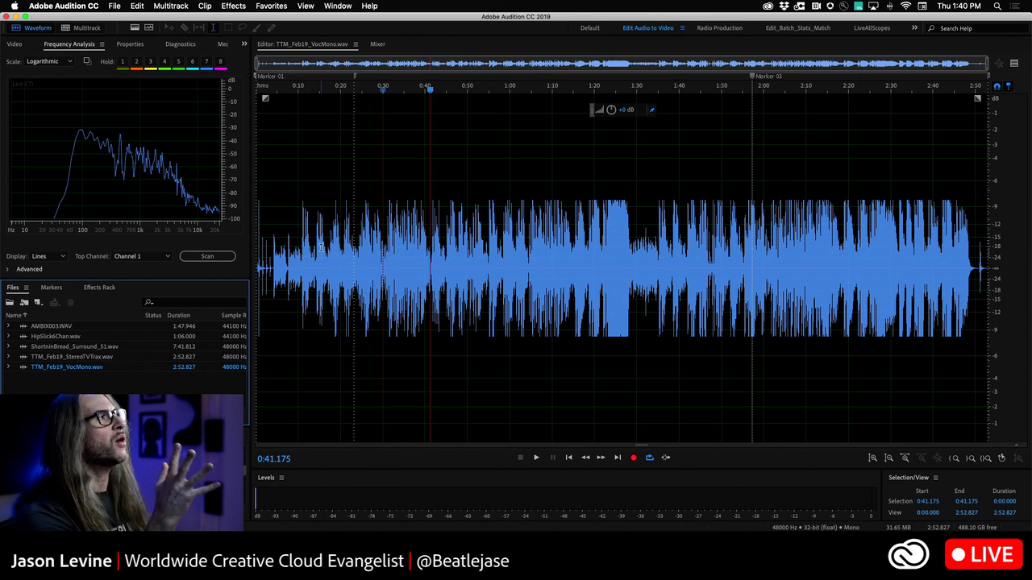
# Start a new audio file named 3Chanl_TTM with a 48000 Hz sample rate and 32 (float) bit depth.
pyautogui.click(115, 5)
pyautogui.moveTo(121, 19)
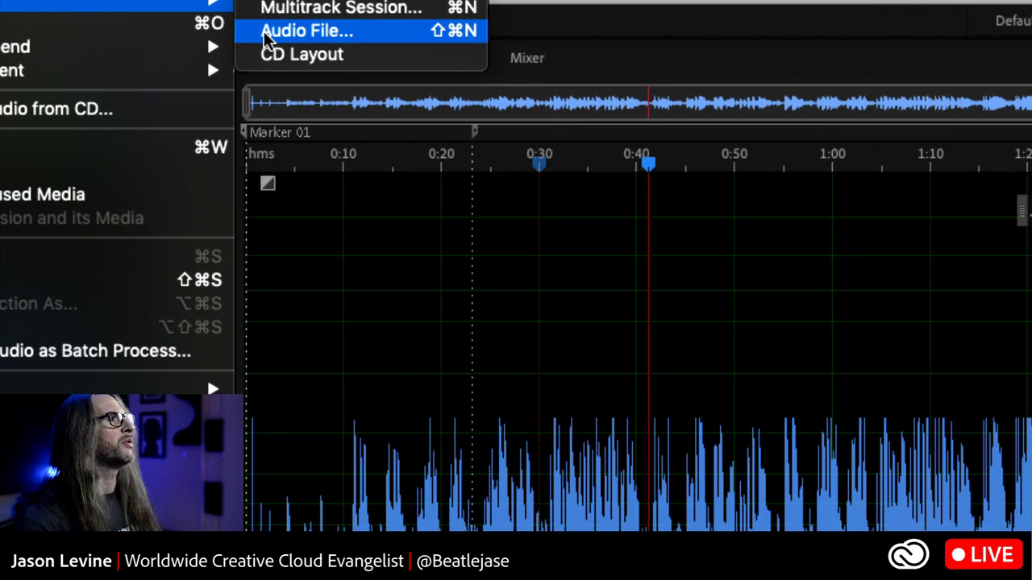
pyautogui.click(274, 32)
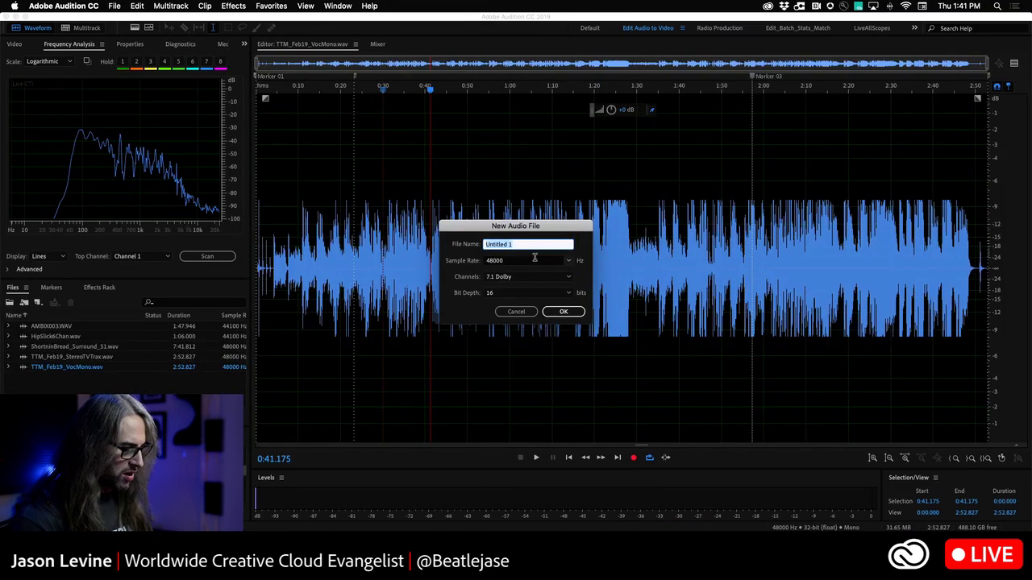
pyautogui.write('3Chan')
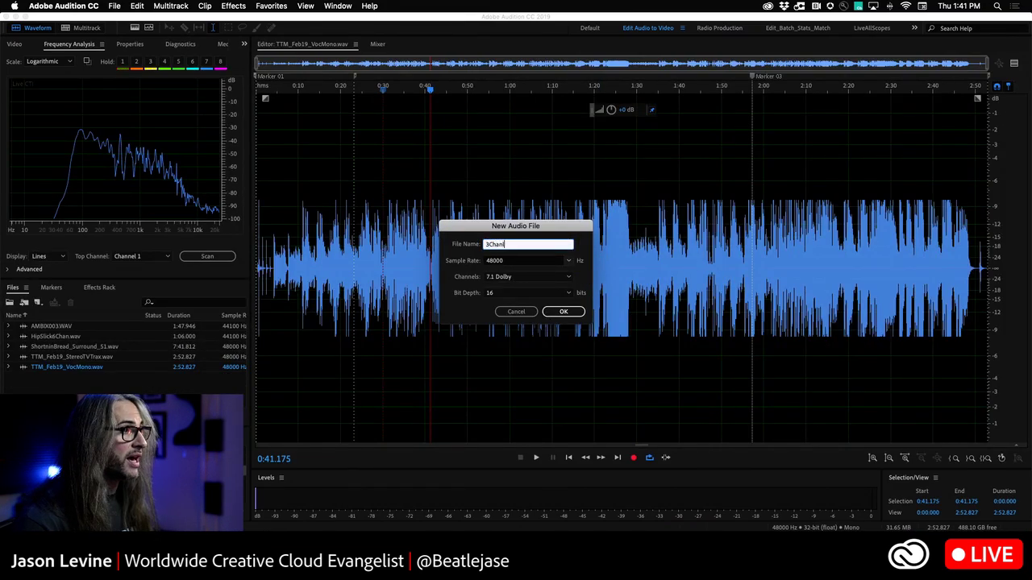
pyautogui.write('l_TTM')
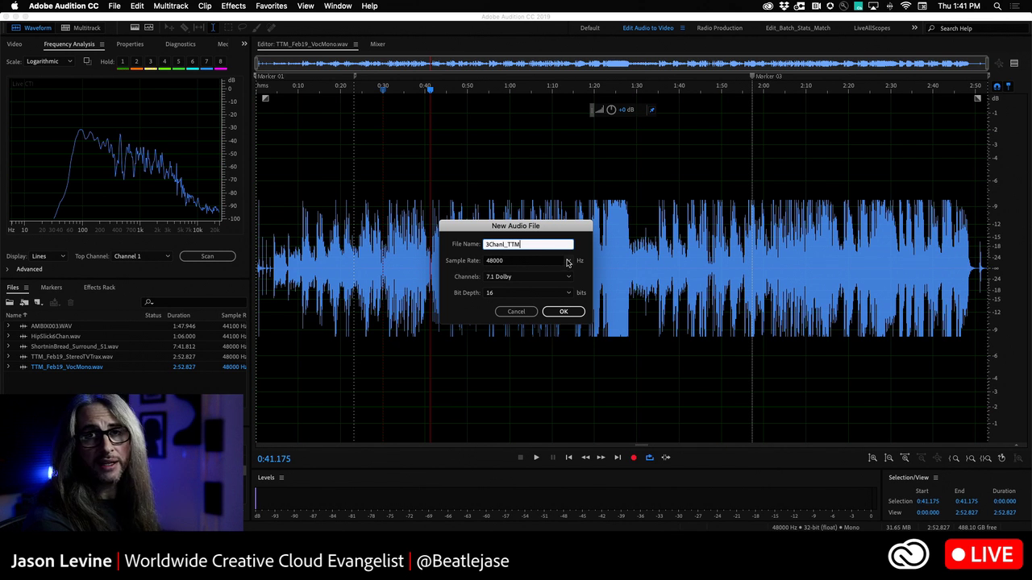
pyautogui.click(567, 261)
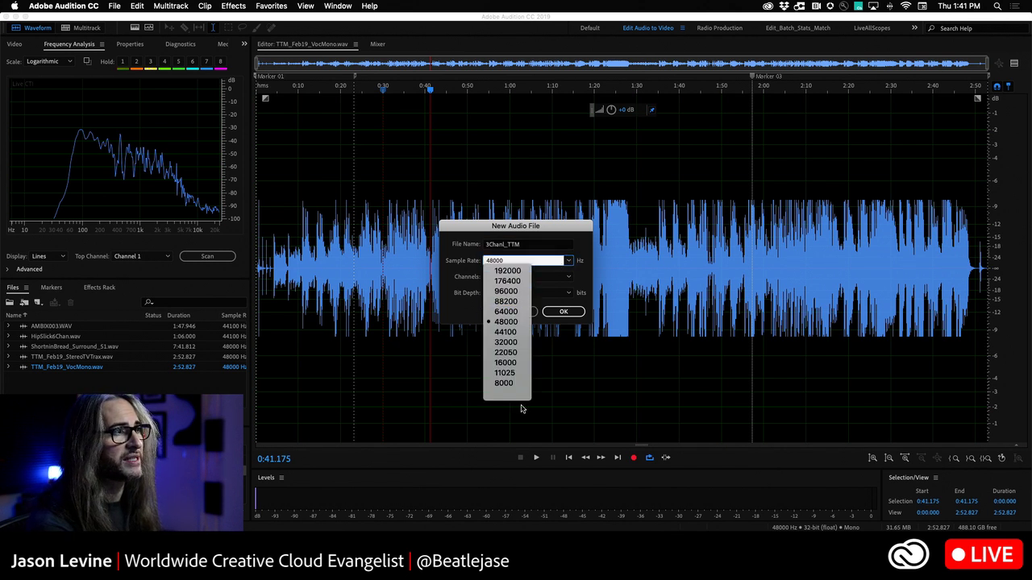
pyautogui.click(514, 321)
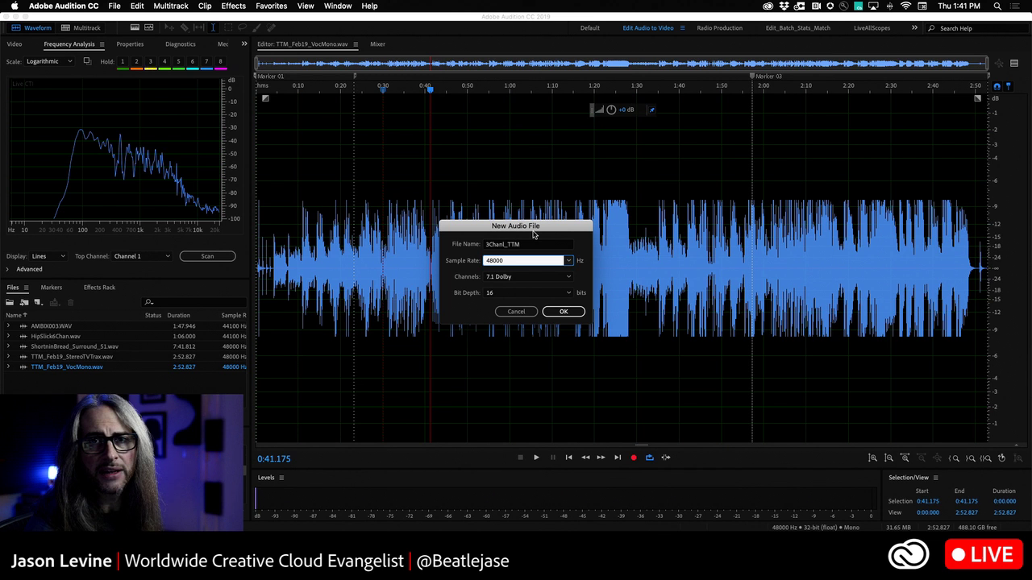
pyautogui.click(567, 297)
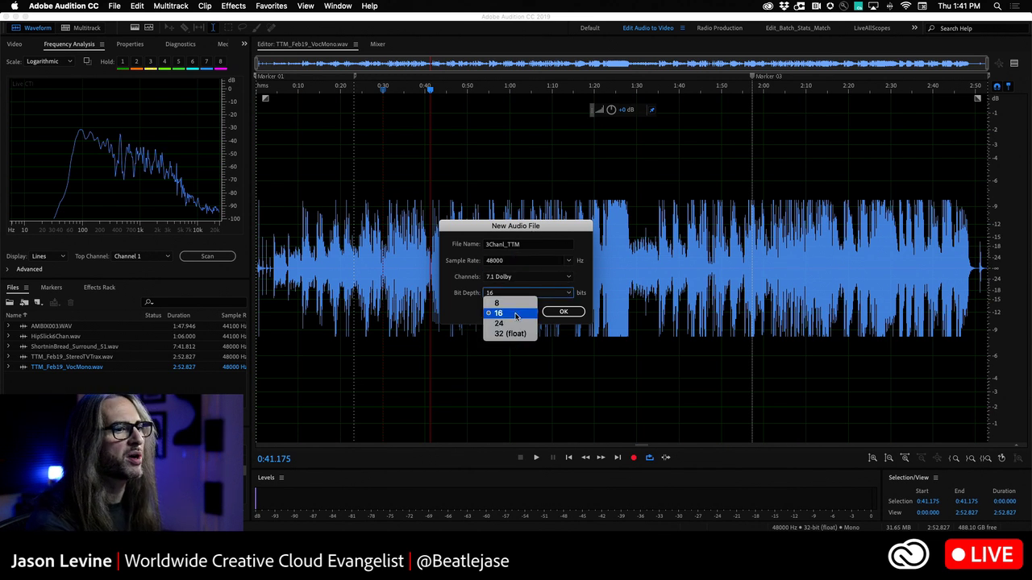
pyautogui.click(523, 335)
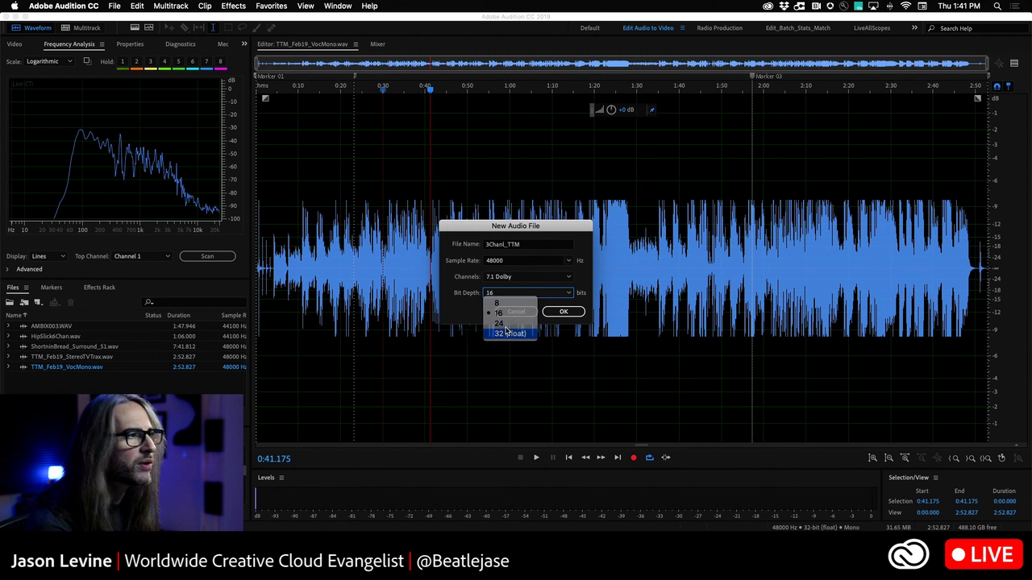
# Begin a custom channel layout for the new file and remove channels 4 to 8, leaving Left, Right and Center.
pyautogui.click(566, 277)
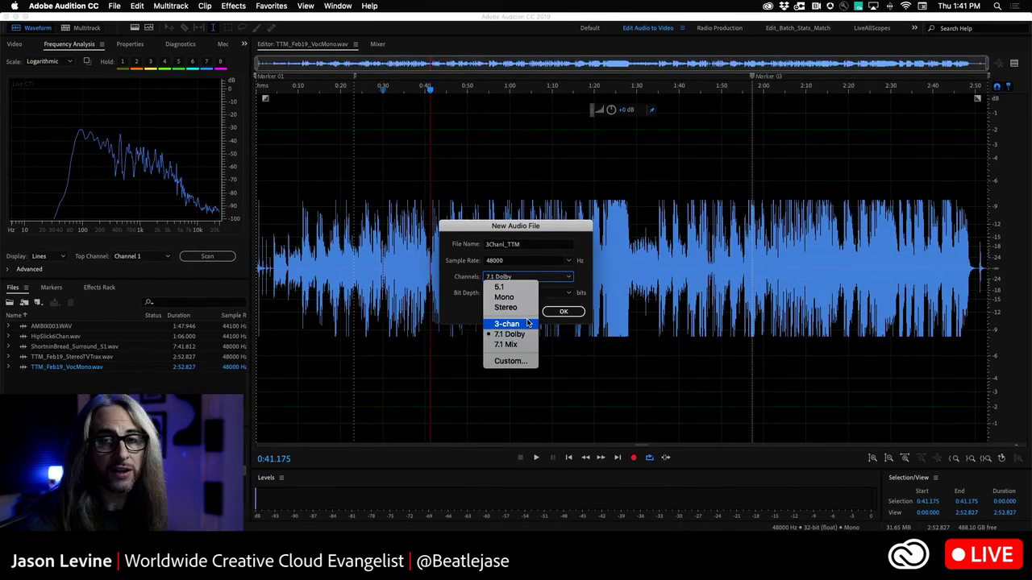
pyautogui.click(508, 363)
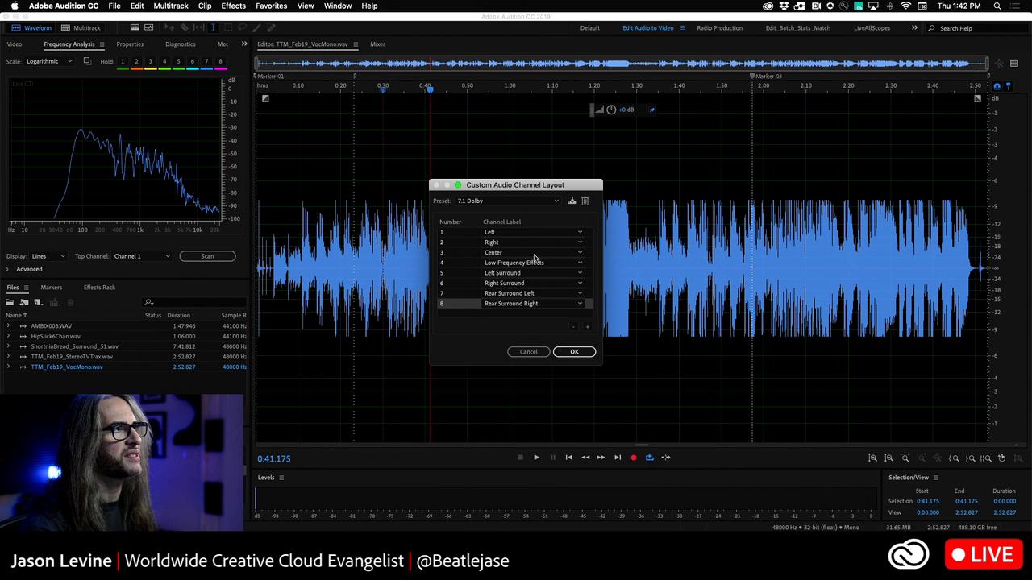
pyautogui.click(573, 327)
pyautogui.click(573, 327)
pyautogui.click(573, 328)
pyautogui.click(573, 327)
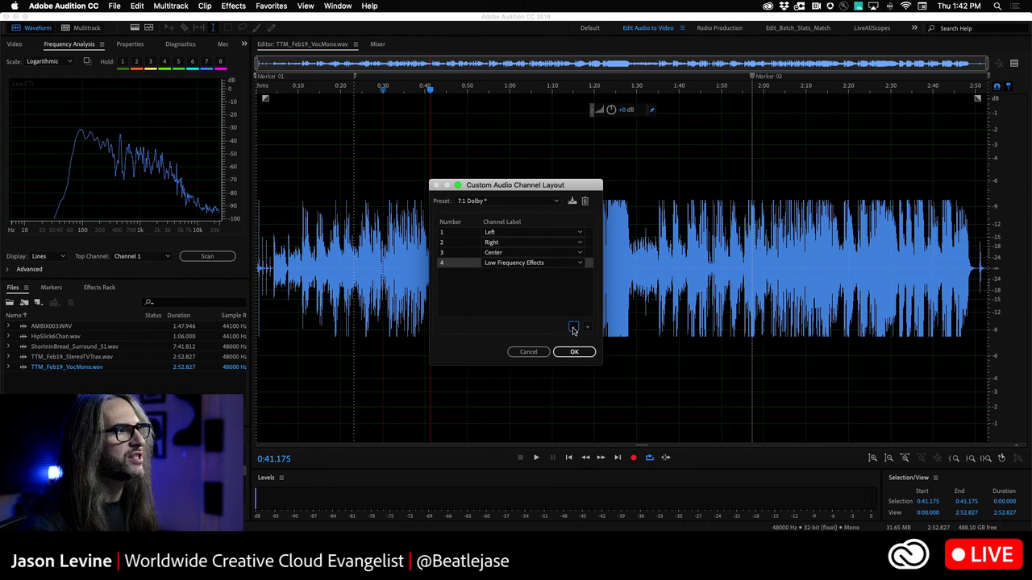
pyautogui.click(573, 327)
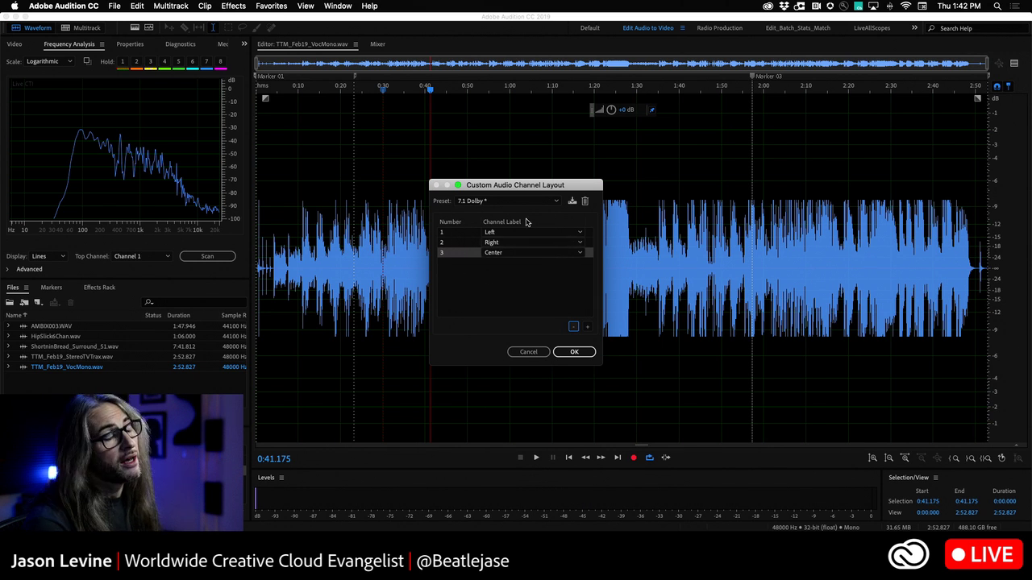
# Look through the labels available for channel 1 of the custom layout, keeping it as Left.
pyautogui.click(580, 232)
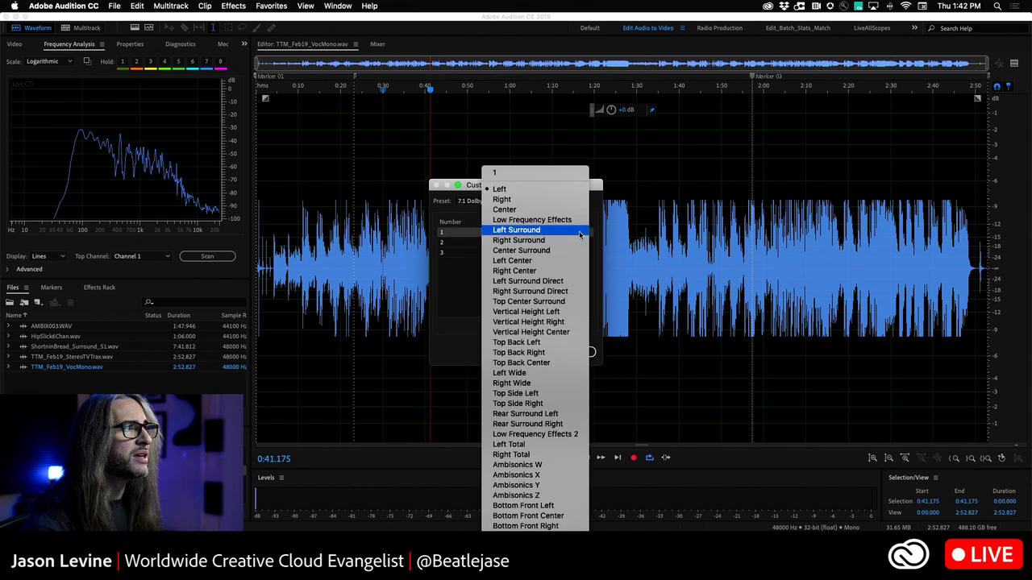
pyautogui.click(454, 293)
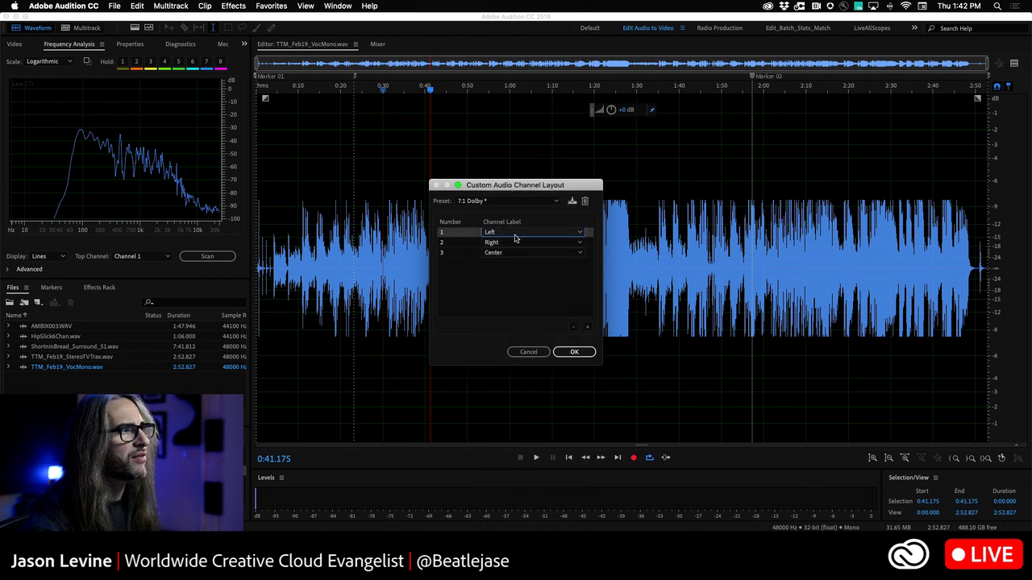
pyautogui.click(535, 234)
pyautogui.click(473, 264)
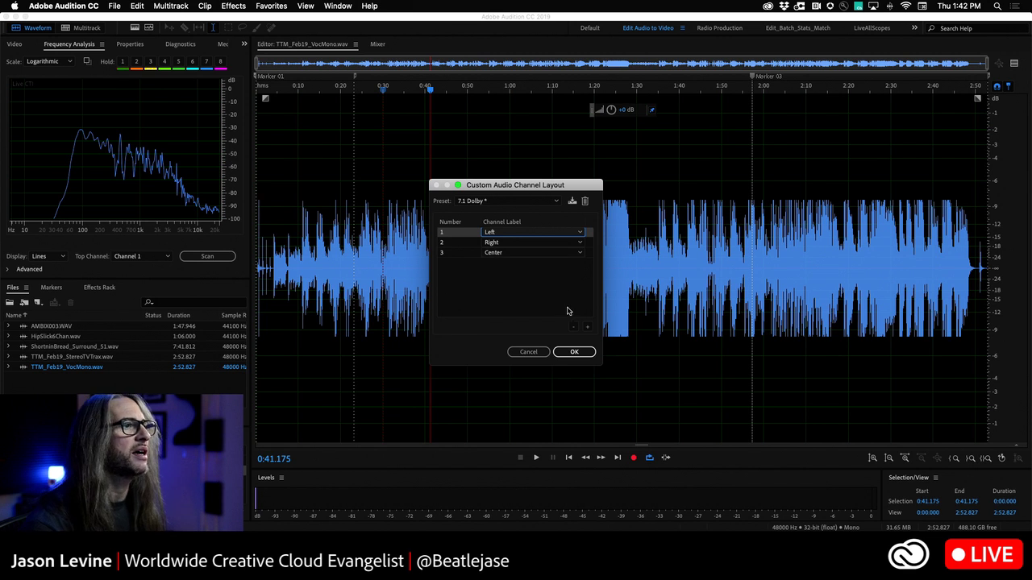
# Save the channel layout as a preset named 3 Channel BCast and create the new audio file with it.
pyautogui.click(574, 353)
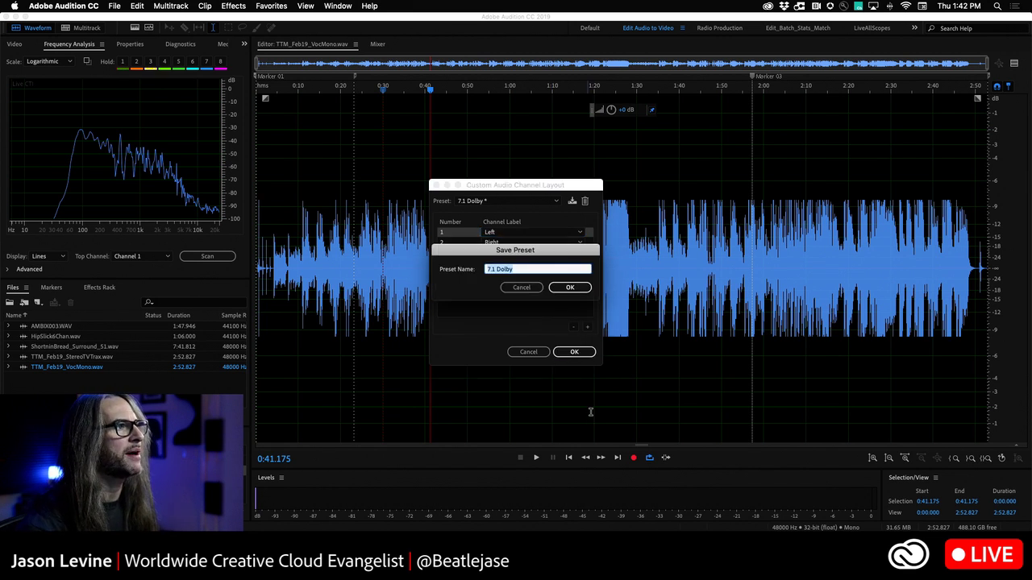
pyautogui.write('5 Channel BCast')
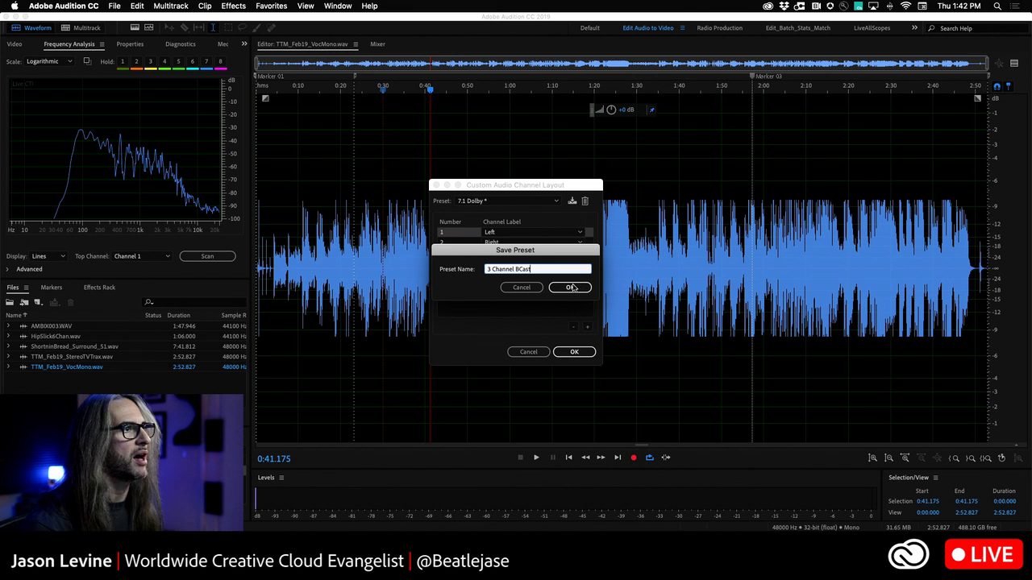
pyautogui.click(570, 288)
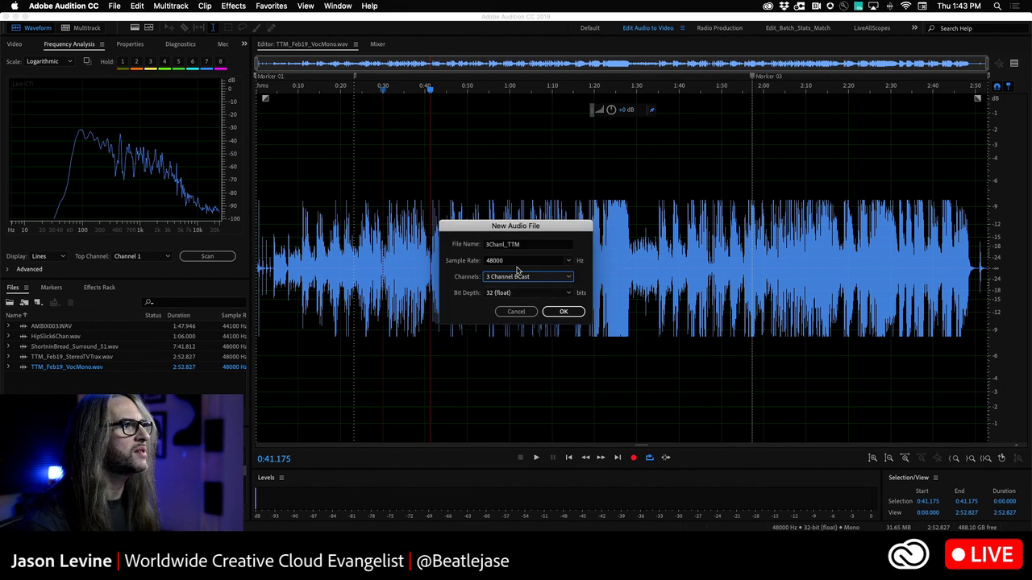
pyautogui.click(570, 312)
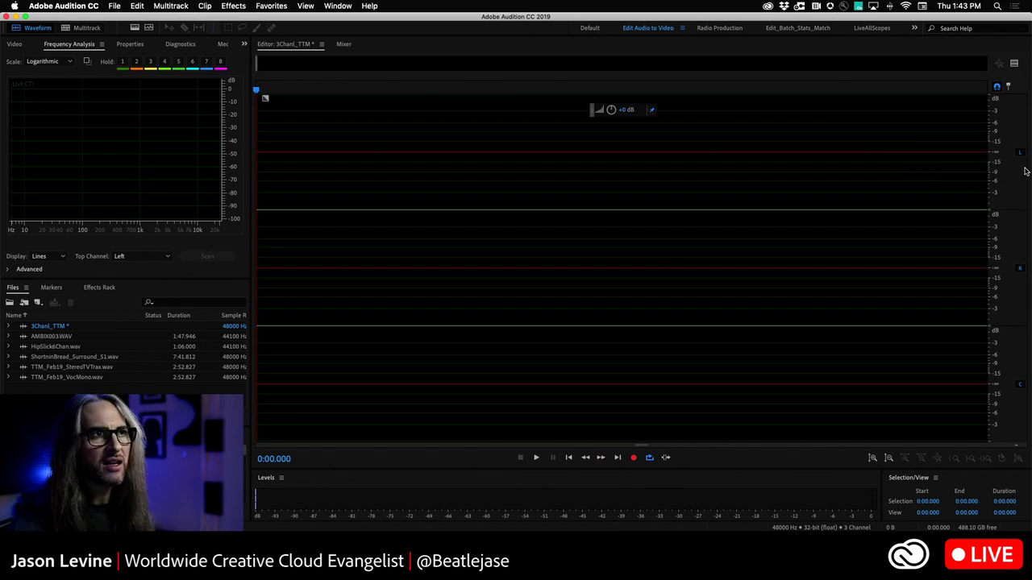
# Review the label options for the first channel of the empty 3Chanl_TTM file without changing it.
pyautogui.rightClick(1018, 154)
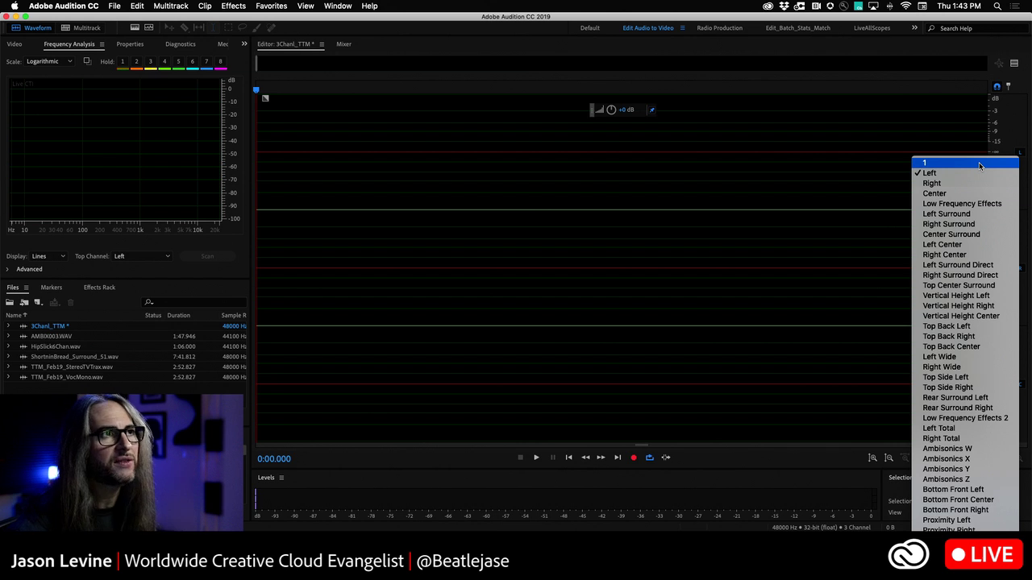
pyautogui.click(1022, 118)
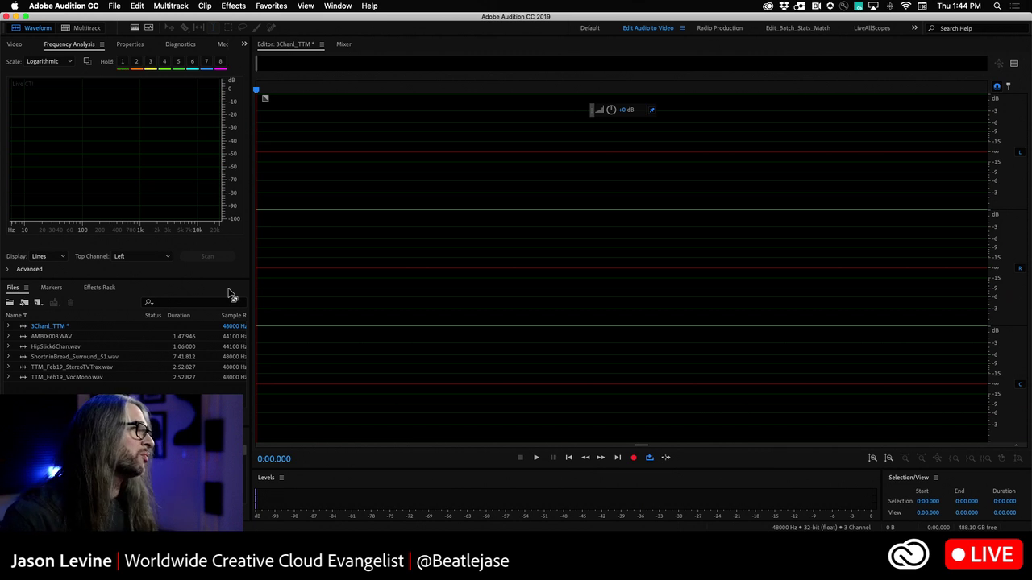
# Move the Files panel into the upper panel group and expand TTM_Feb19_StereoTVTrax.wav and TTM_Feb19_VocMono.wav into their individual channels.
pyautogui.click(7, 367)
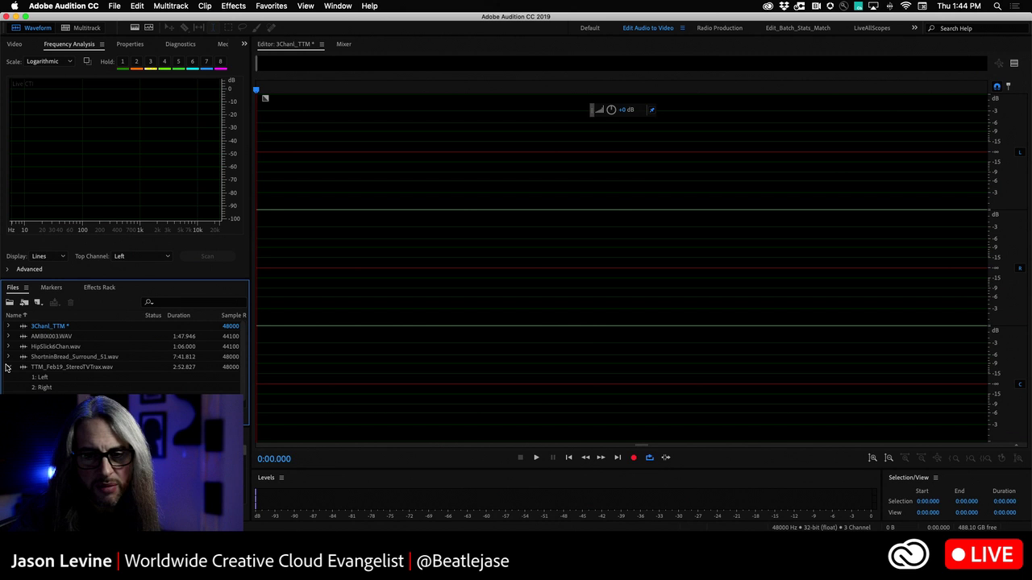
pyautogui.click(89, 161)
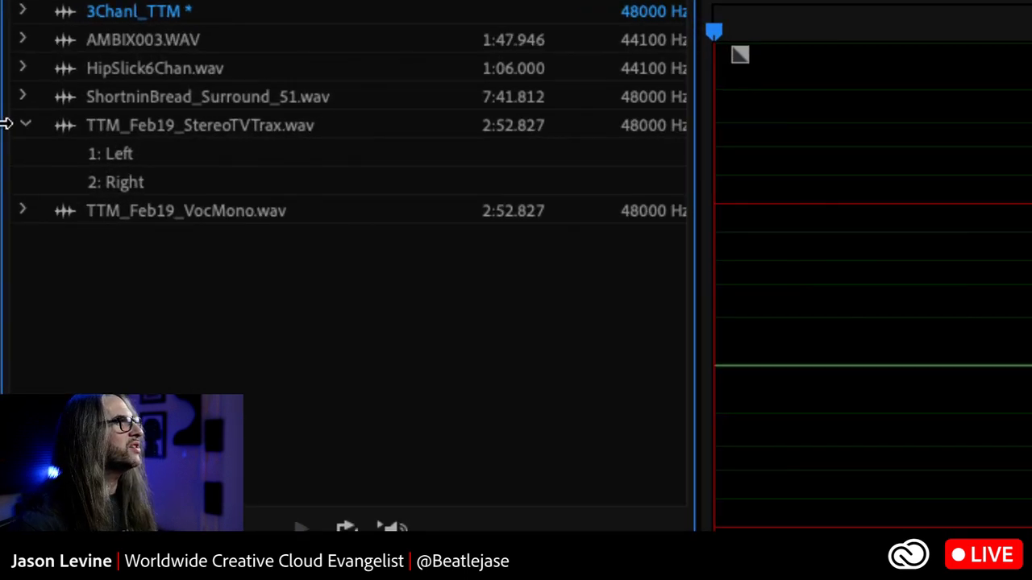
pyautogui.click(30, 217)
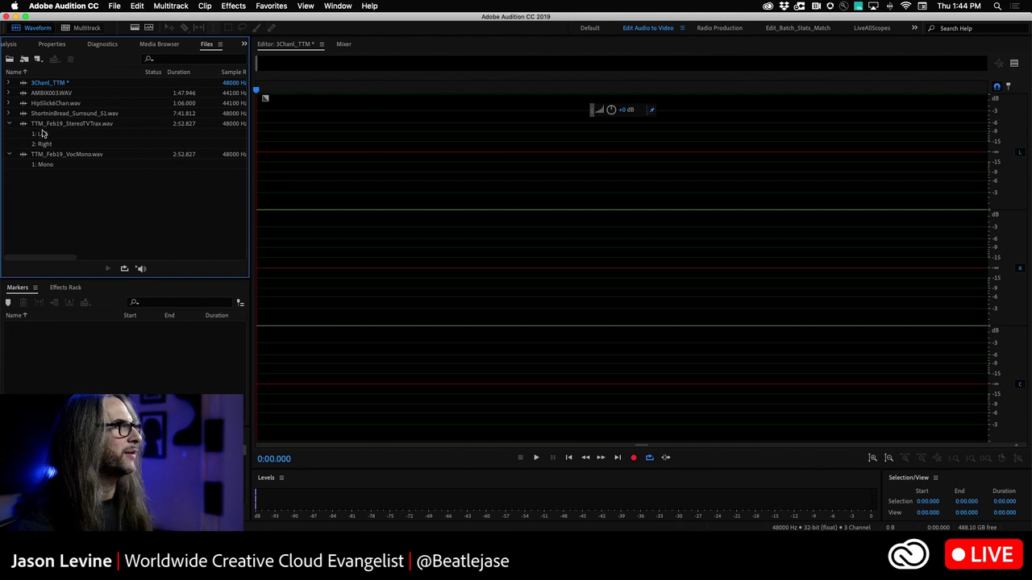
pyautogui.click(1019, 272)
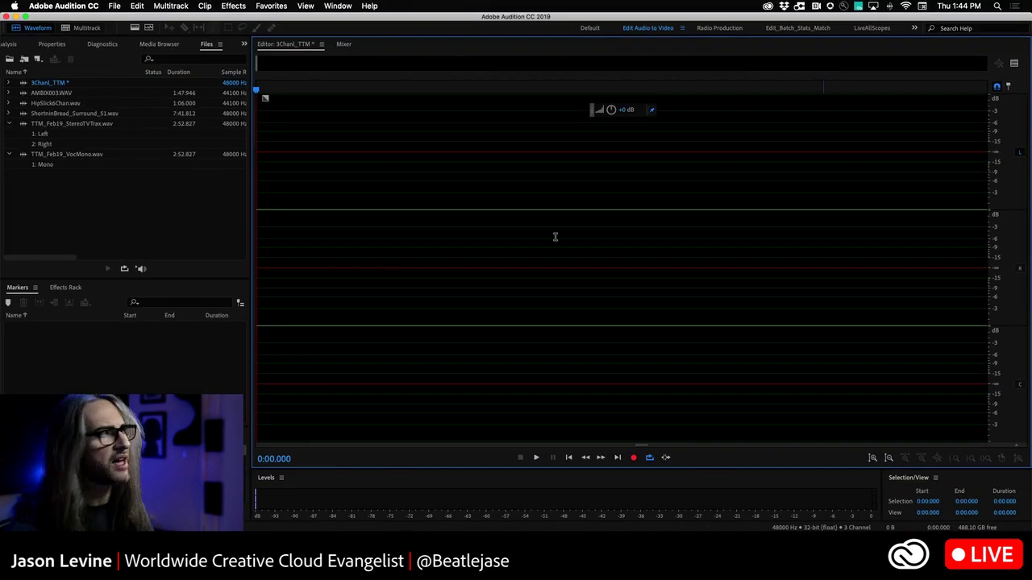
# Copy the entire Left channel of TTM_Feb19_StereoTVTrax.wav into the Left channel of the 3Chanl_TTM file.
pyautogui.doubleClick(45, 136)
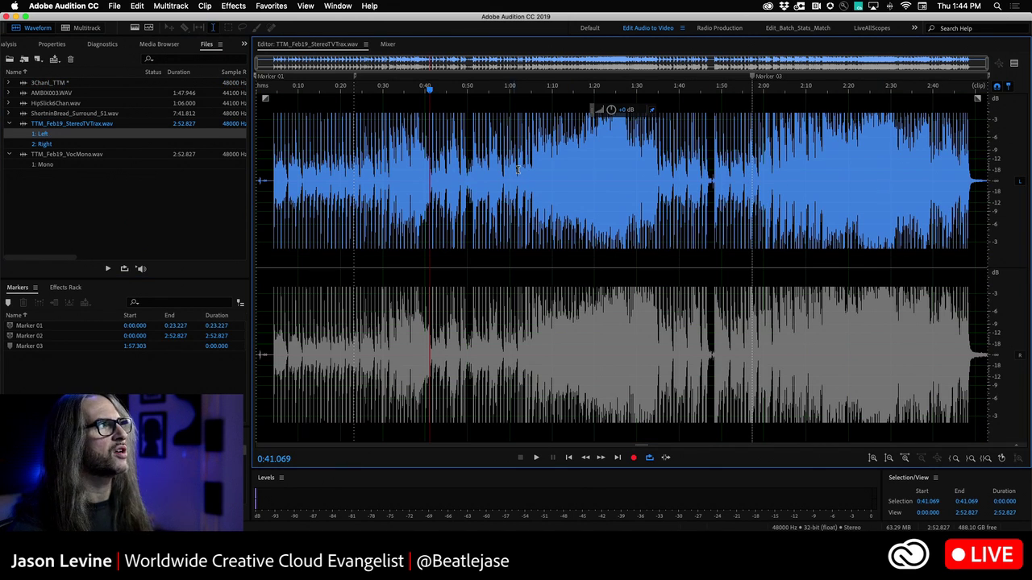
pyautogui.moveTo(979, 150); pyautogui.dragTo(710, 157)
pyautogui.hotkey('shift', 'Home')
pyautogui.moveTo(978, 95); pyautogui.dragTo(977, 93)
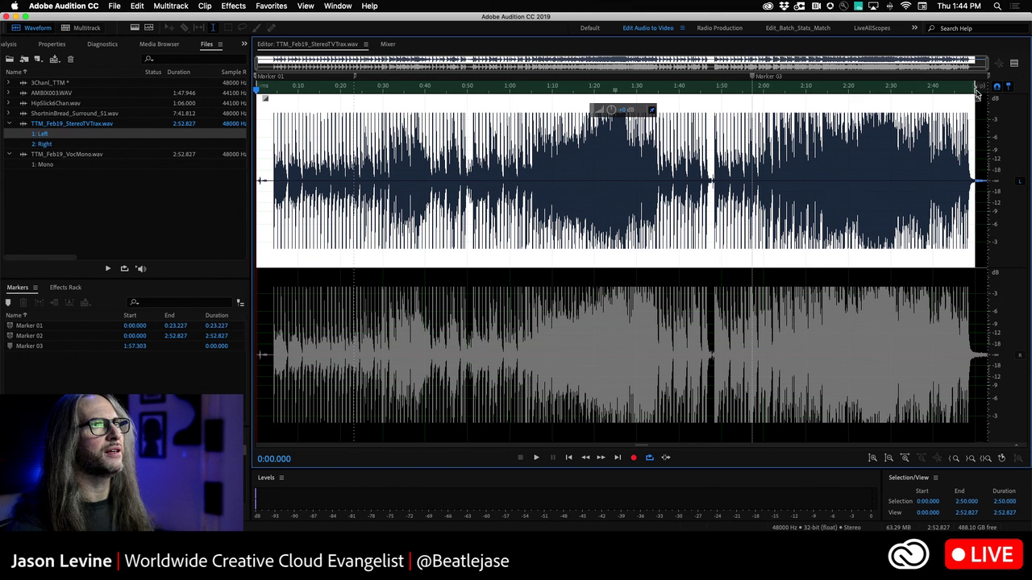
pyautogui.hotkey('shift', 'End')
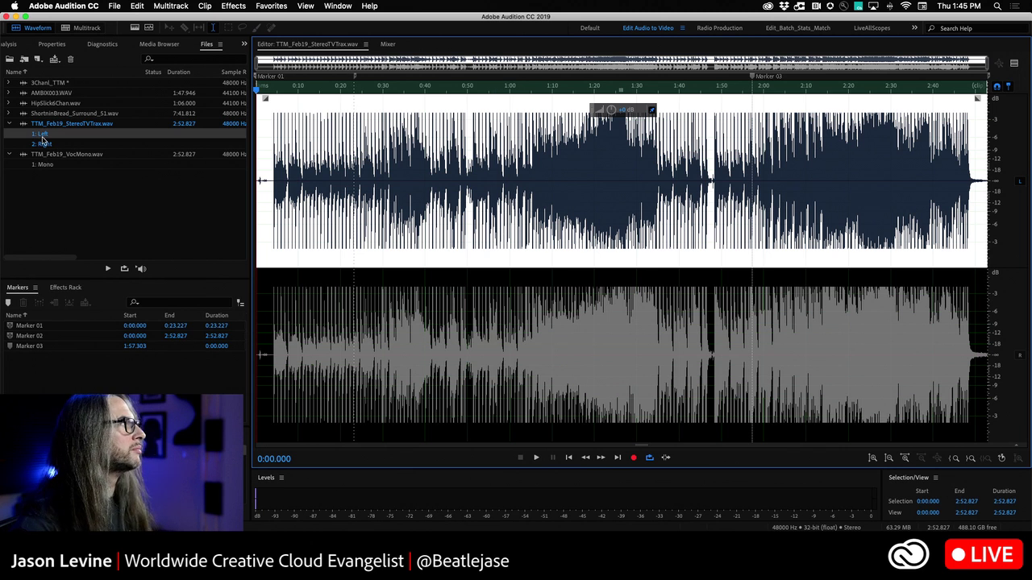
pyautogui.click(34, 87)
pyautogui.click(33, 84)
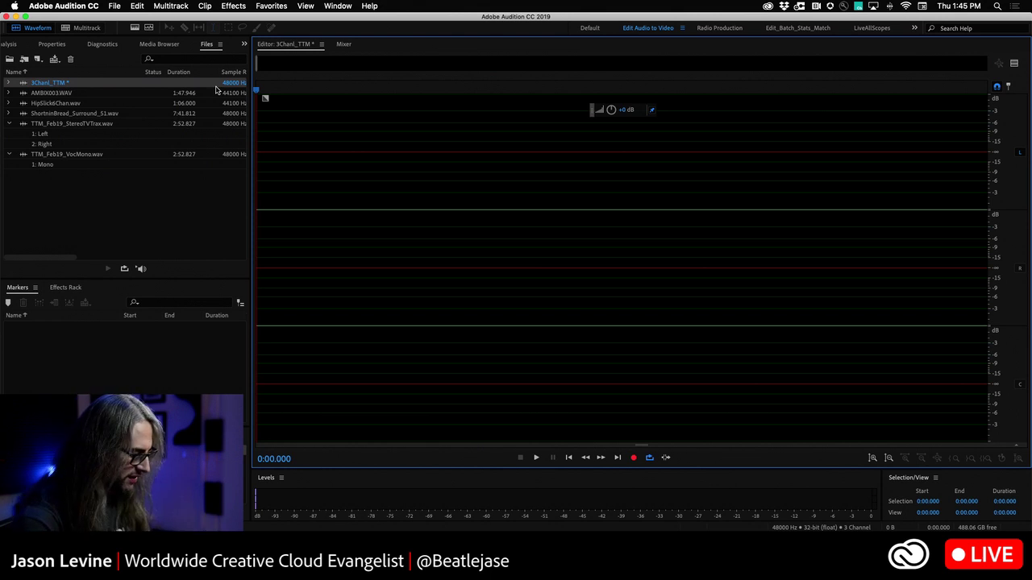
pyautogui.press('super+v')
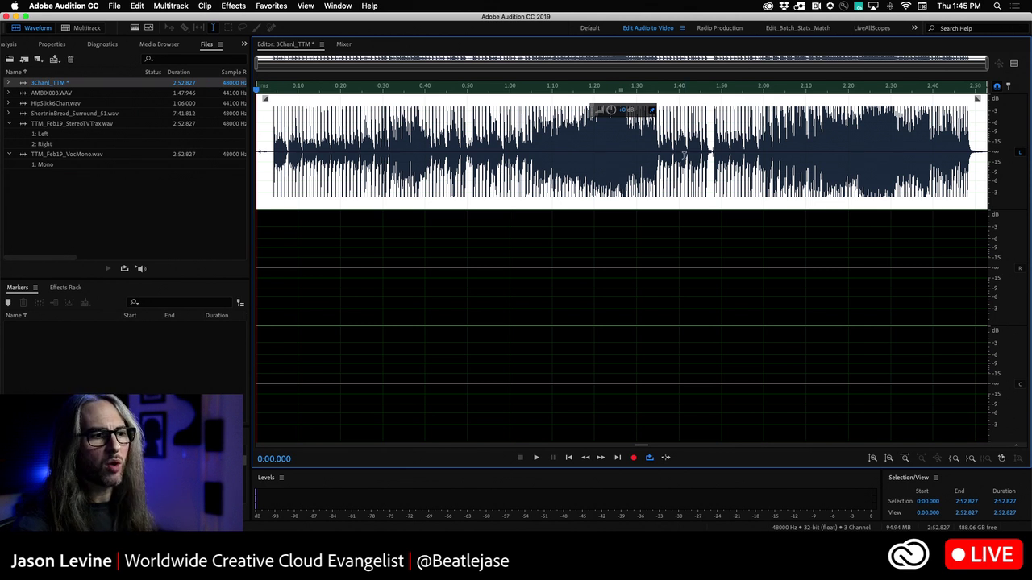
# Copy the Right channel of TTM_Feb19_StereoTVTrax.wav into the Right channel of 3Chanl_TTM, with only that channel enabled.
pyautogui.click(1021, 153)
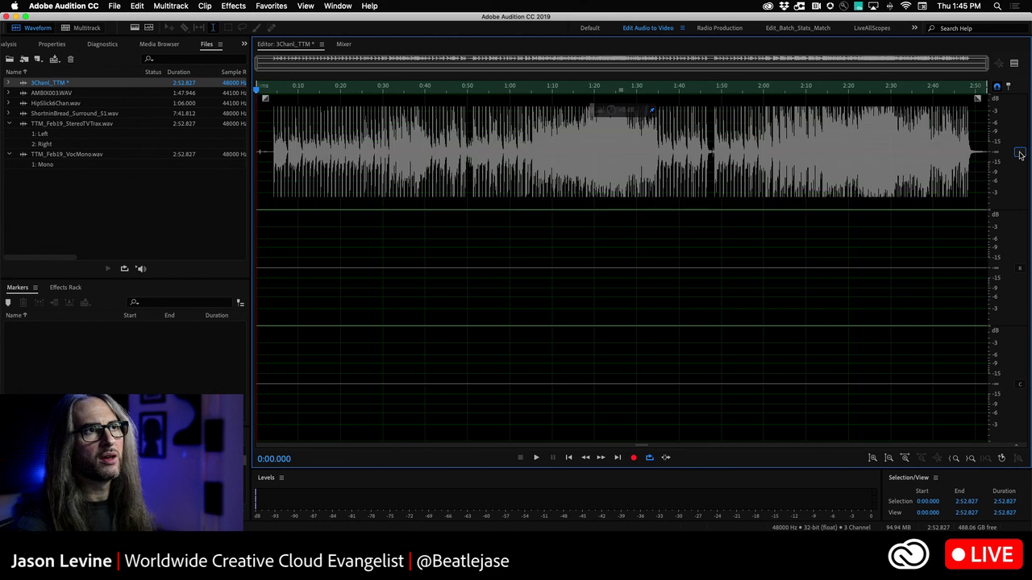
pyautogui.click(1021, 270)
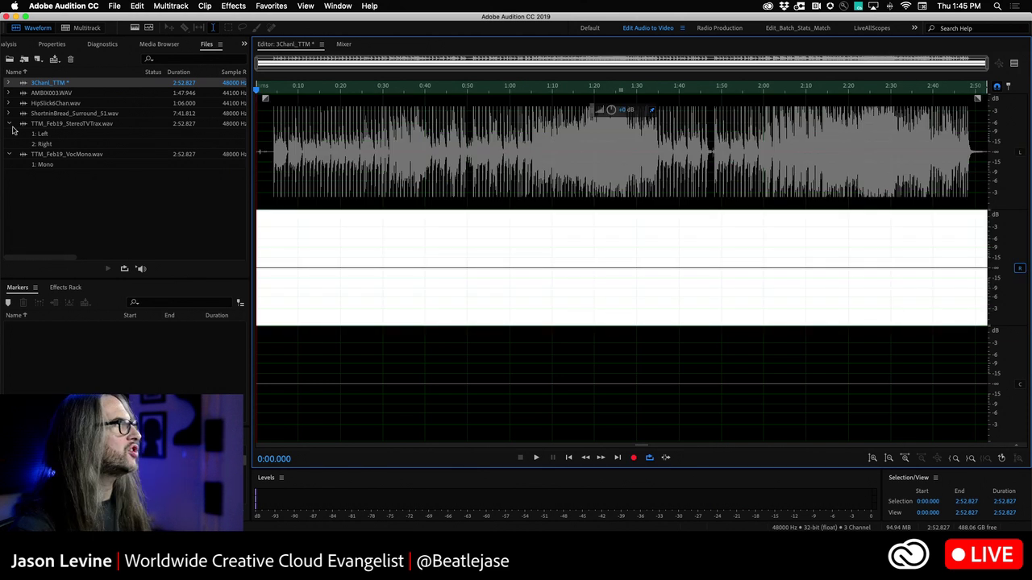
pyautogui.doubleClick(41, 146)
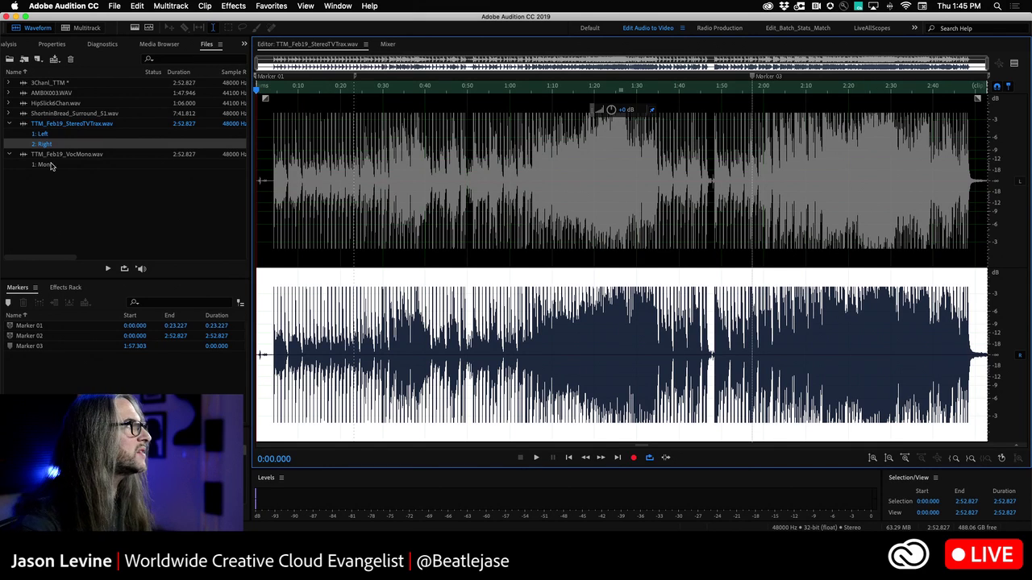
pyautogui.doubleClick(51, 83)
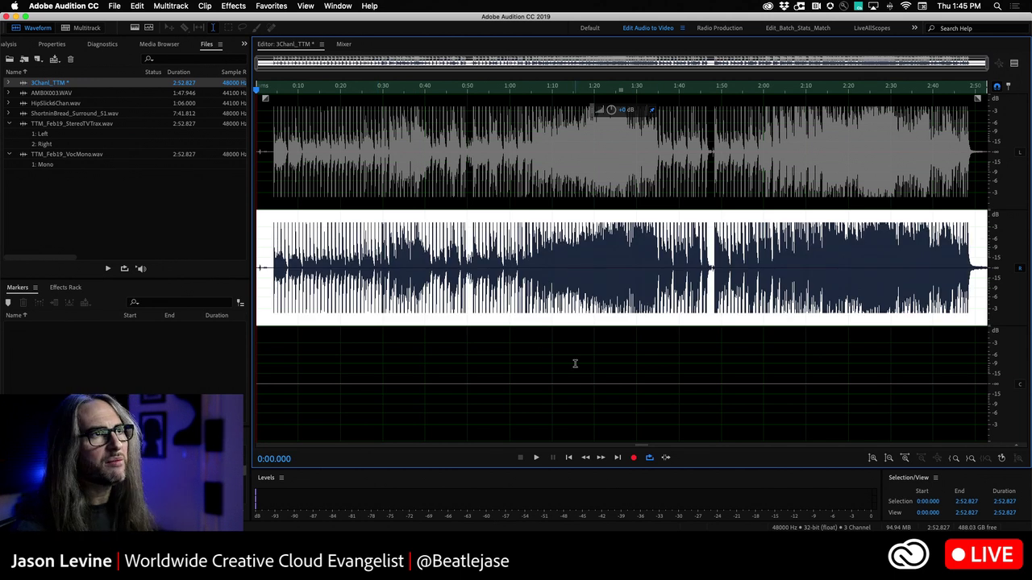
# Copy the whole mono vocal from TTM_Feb19_VocMono.wav into the Center channel of 3Chanl_TTM, starting at 0:00.000.
pyautogui.click(584, 359)
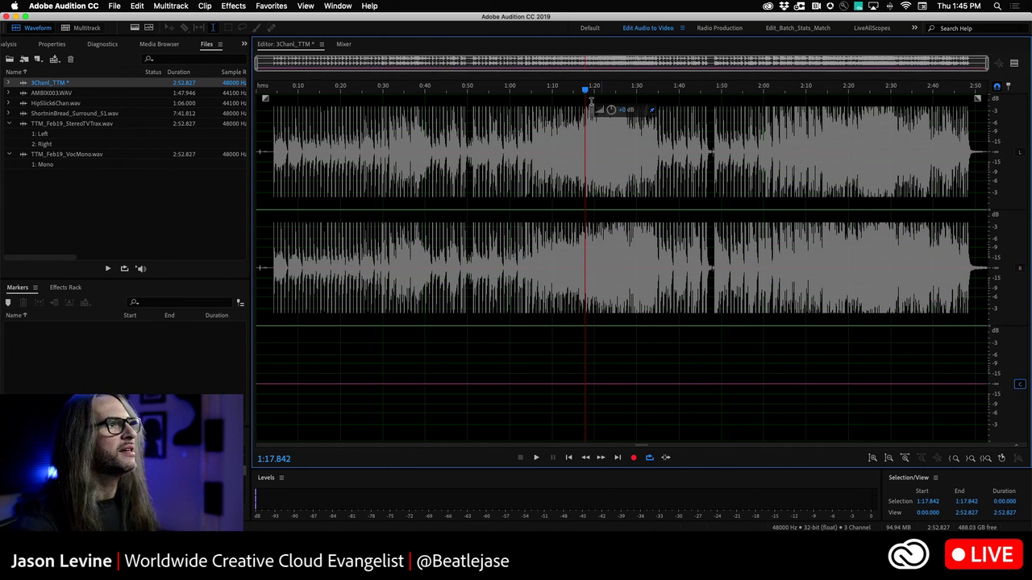
pyautogui.press('Home')
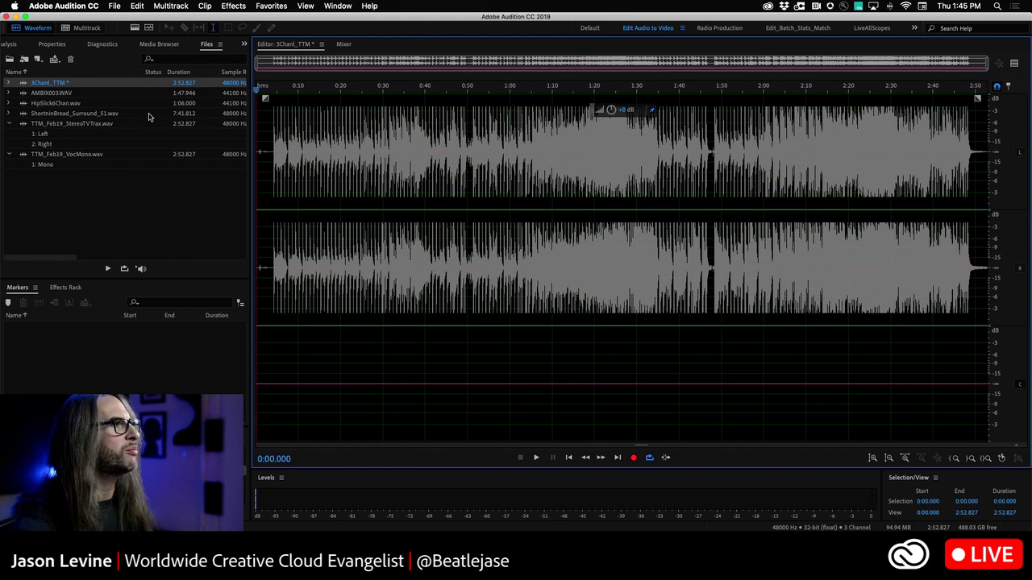
pyautogui.doubleClick(66, 165)
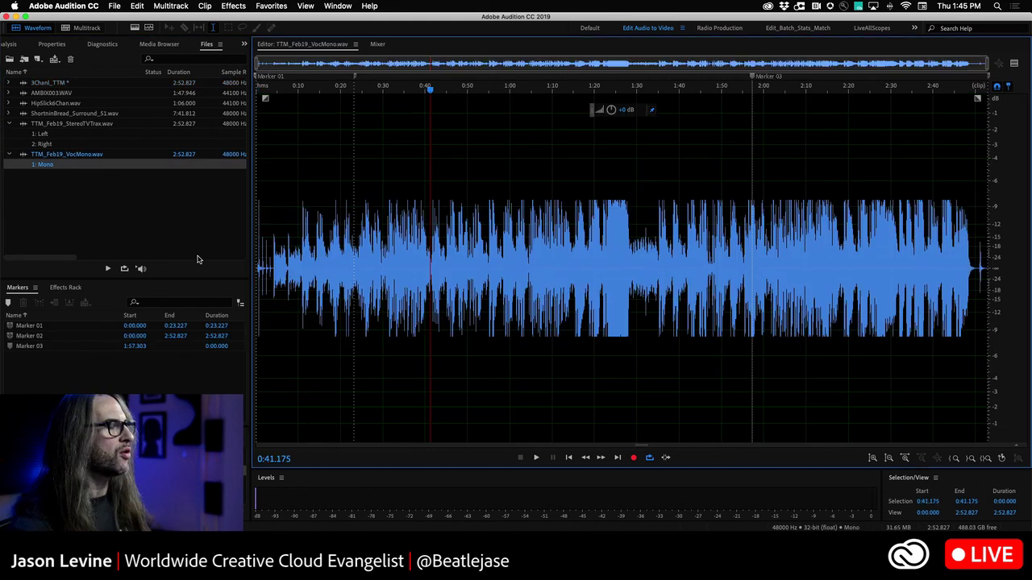
pyautogui.press('super+a')
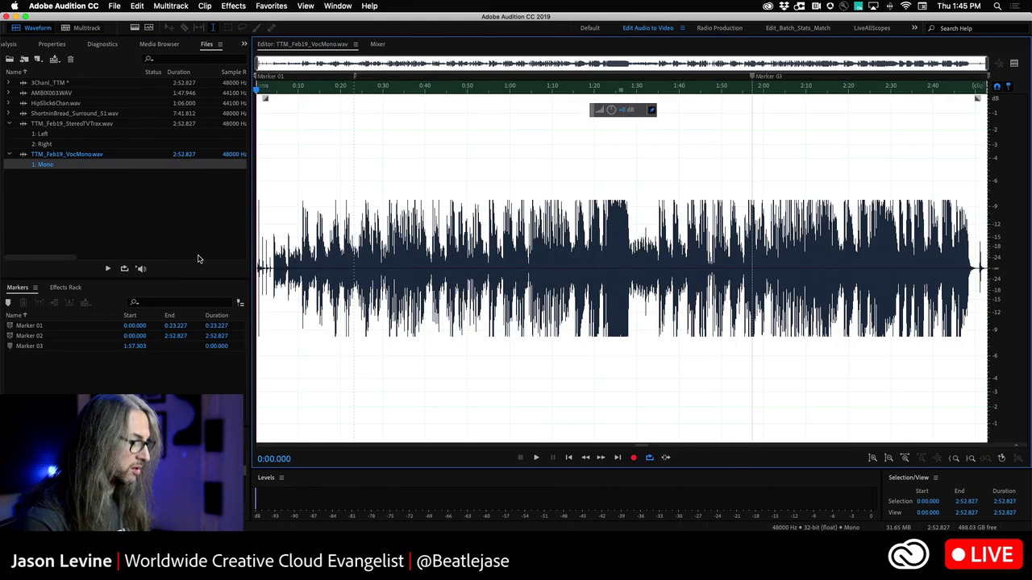
pyautogui.doubleClick(46, 84)
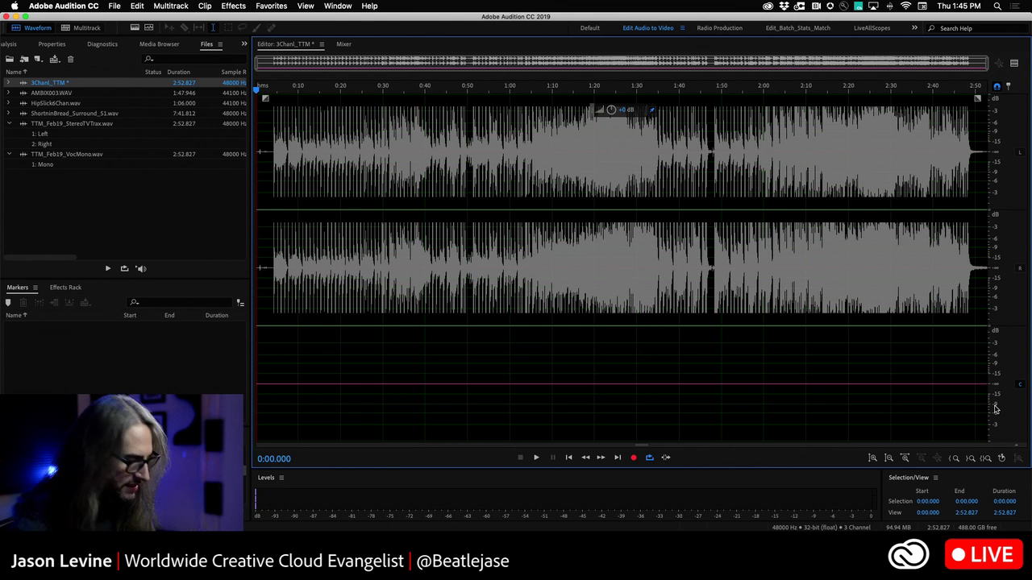
pyautogui.press('super+a')
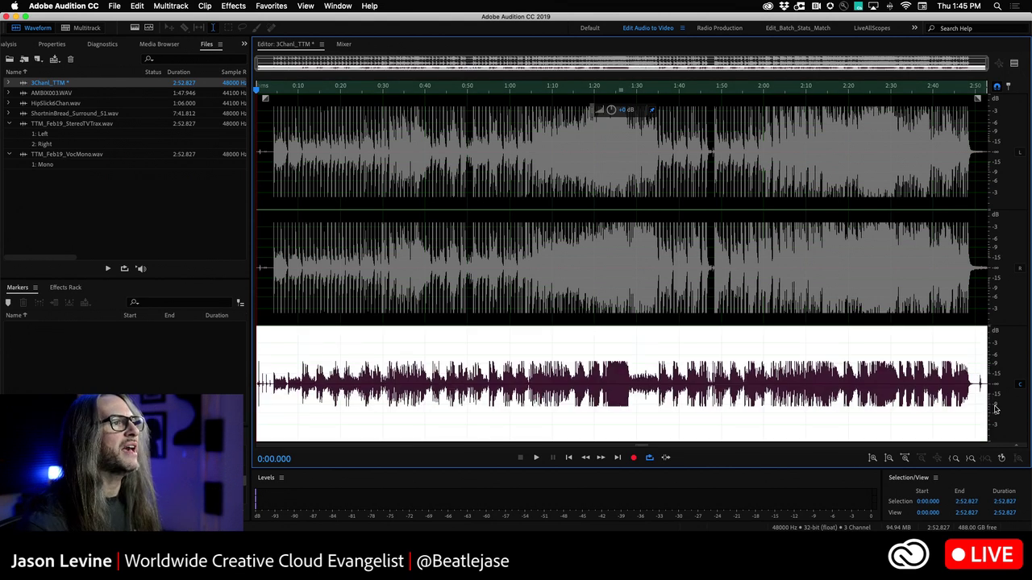
# Re-enable the Right and Left channels of 3Chanl_TTM alongside Center and clear the selection.
pyautogui.click(1020, 269)
pyautogui.click(1019, 152)
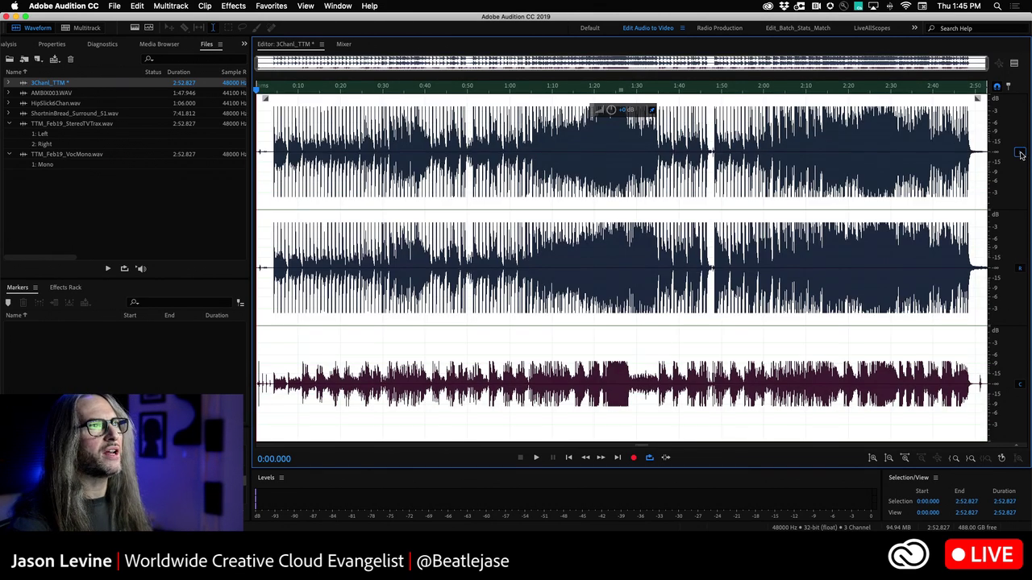
pyautogui.click(752, 201)
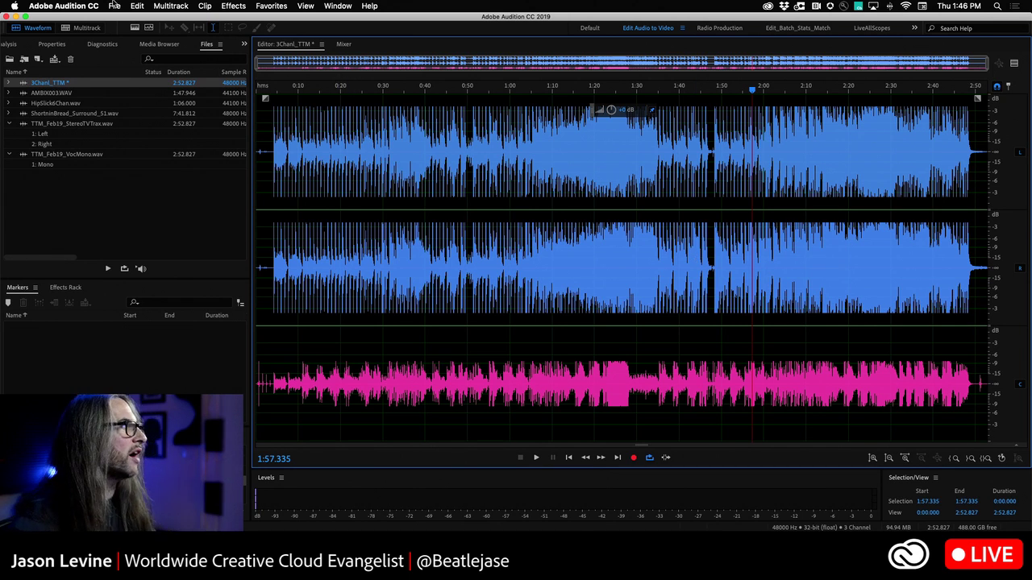
# Save the three-channel file to the Desktop as 3Chanl_TTM.wav in Wave PCM format, with markers and metadata included.
pyautogui.click(114, 5)
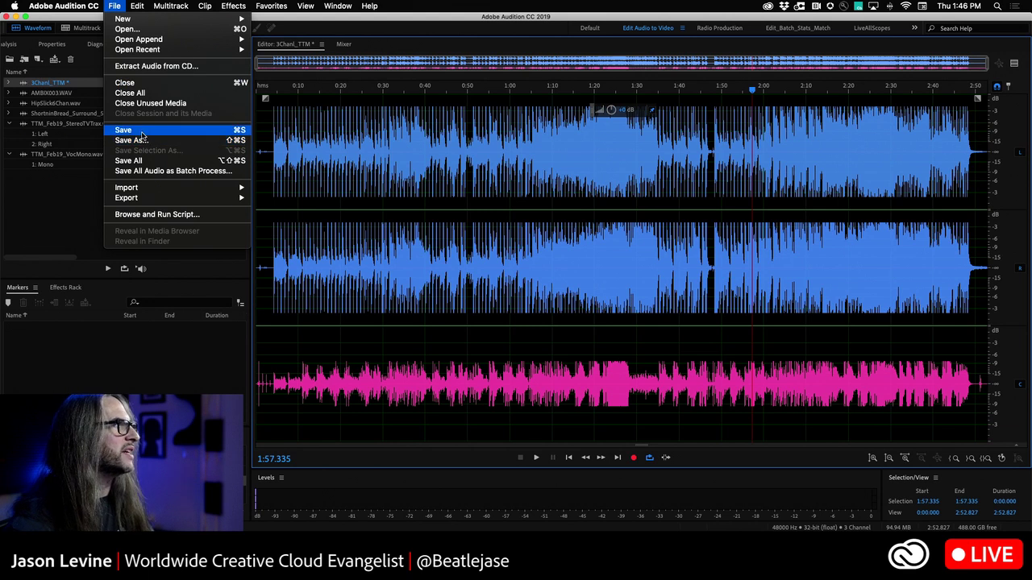
pyautogui.click(151, 160)
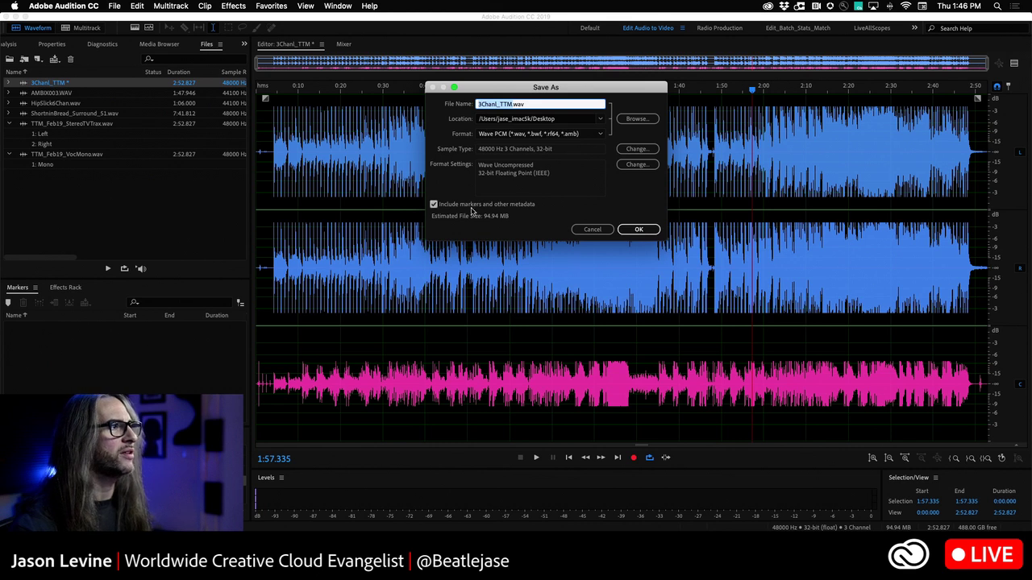
pyautogui.click(647, 234)
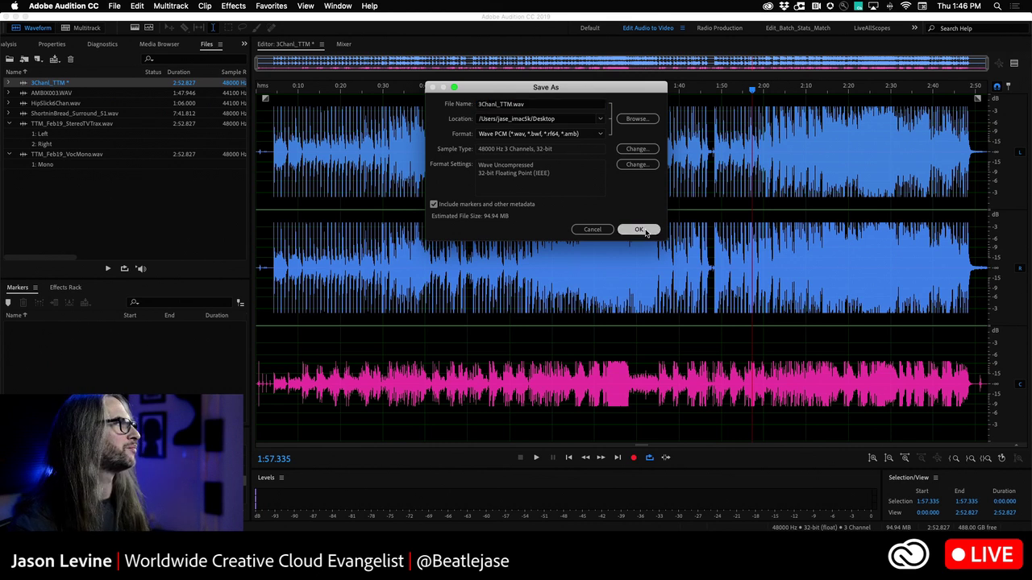
# Close 3Chanl_TTM.wav and reopen it from the recent files.
pyautogui.rightClick(52, 83)
pyautogui.click(96, 134)
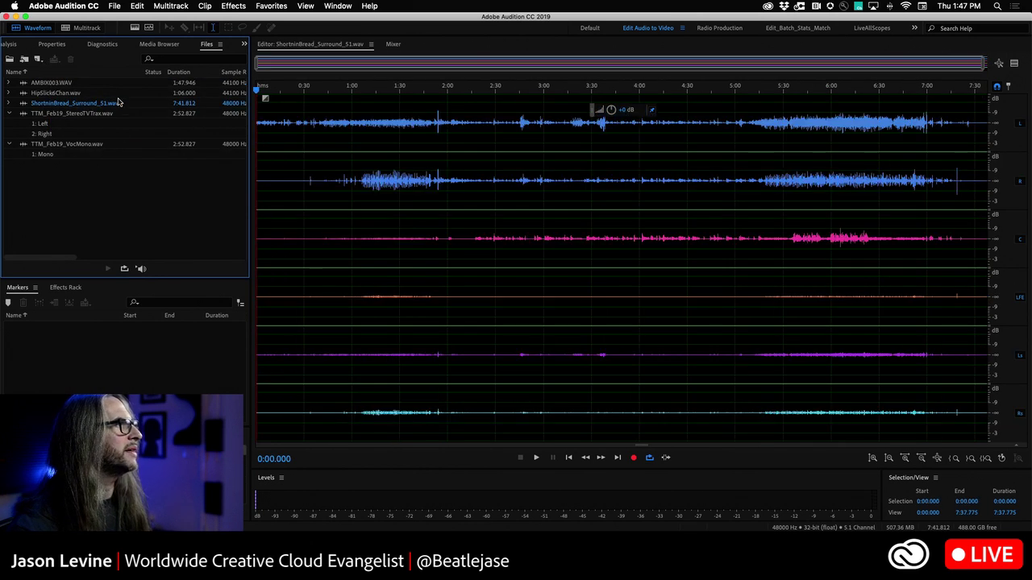
pyautogui.click(114, 6)
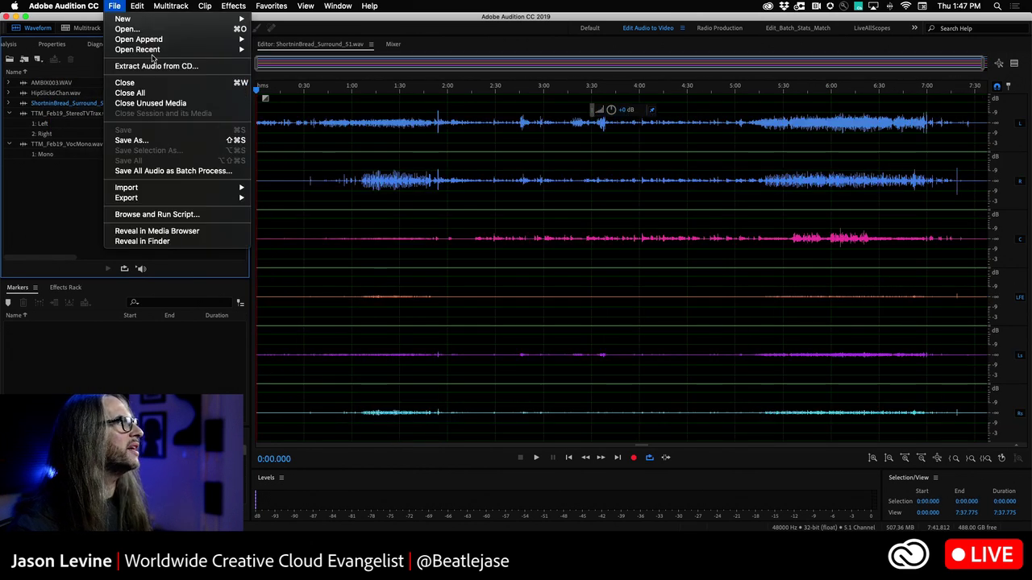
pyautogui.moveTo(153, 51)
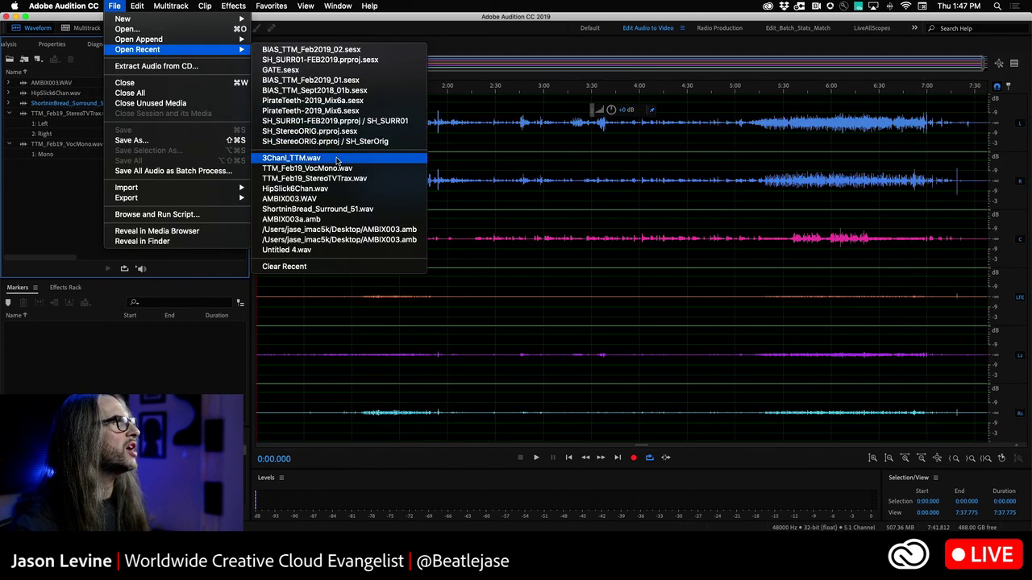
pyautogui.click(310, 160)
# Expand the channels of 3Chanl_TTM.wav and ShortninBread_Surround_51.wav, and open the surround file in the editor.
pyautogui.click(9, 83)
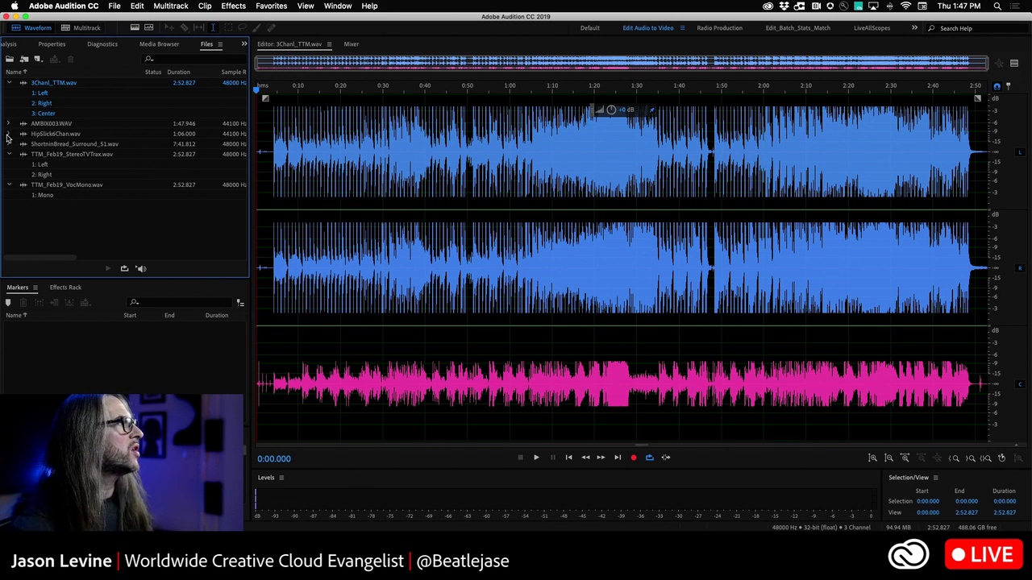
pyautogui.click(8, 144)
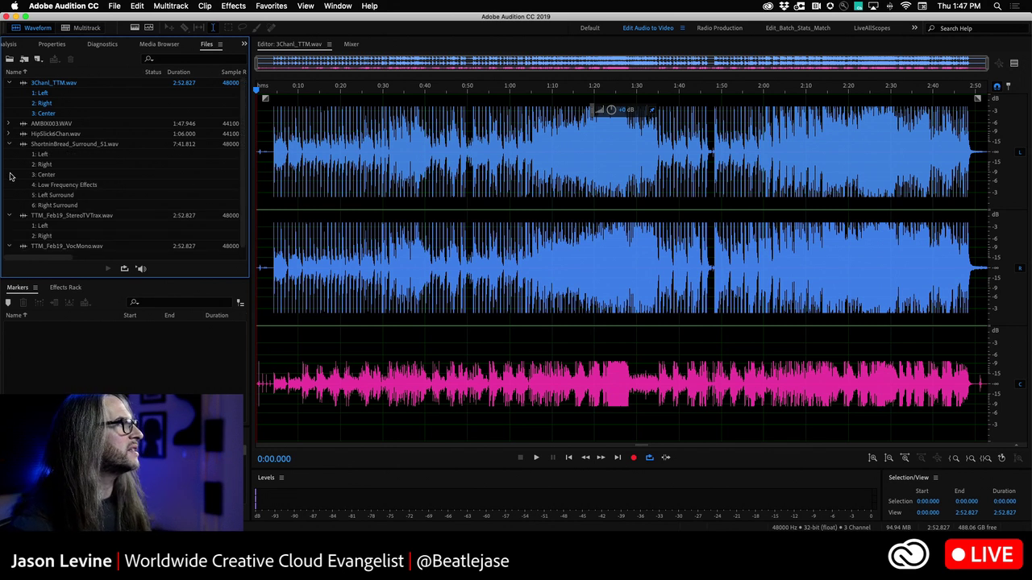
pyautogui.doubleClick(46, 145)
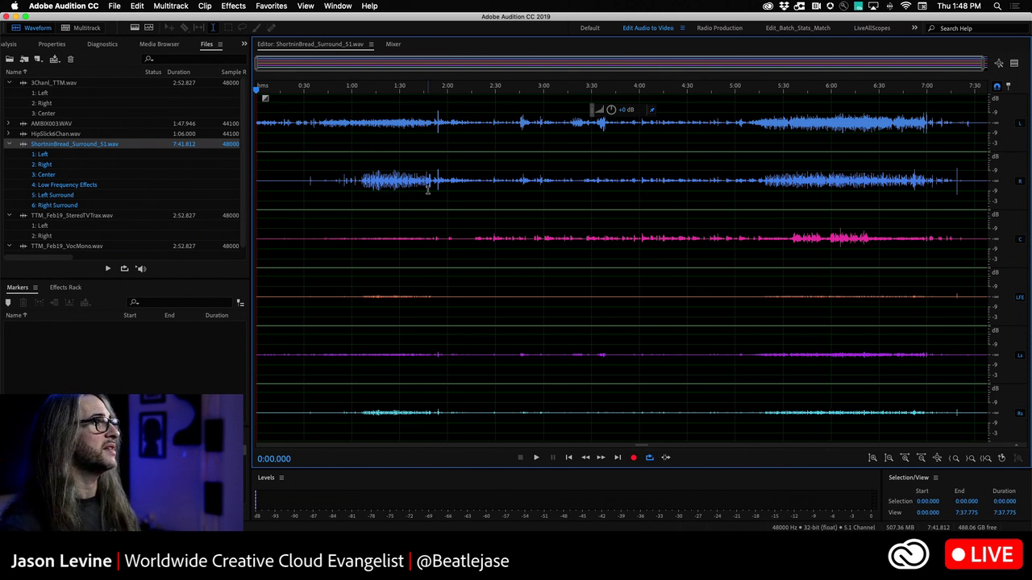
# Disable the Right, Center, LFE, Left Surround and Right Surround channels of the surround file, leaving only Left enabled.
pyautogui.click(381, 92)
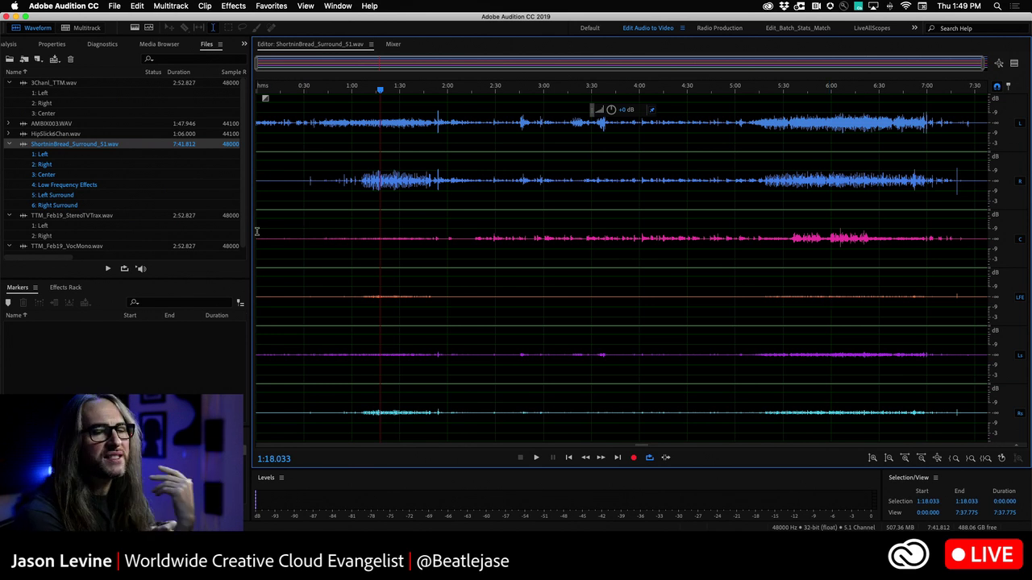
pyautogui.click(1019, 181)
pyautogui.click(1019, 240)
pyautogui.click(1020, 297)
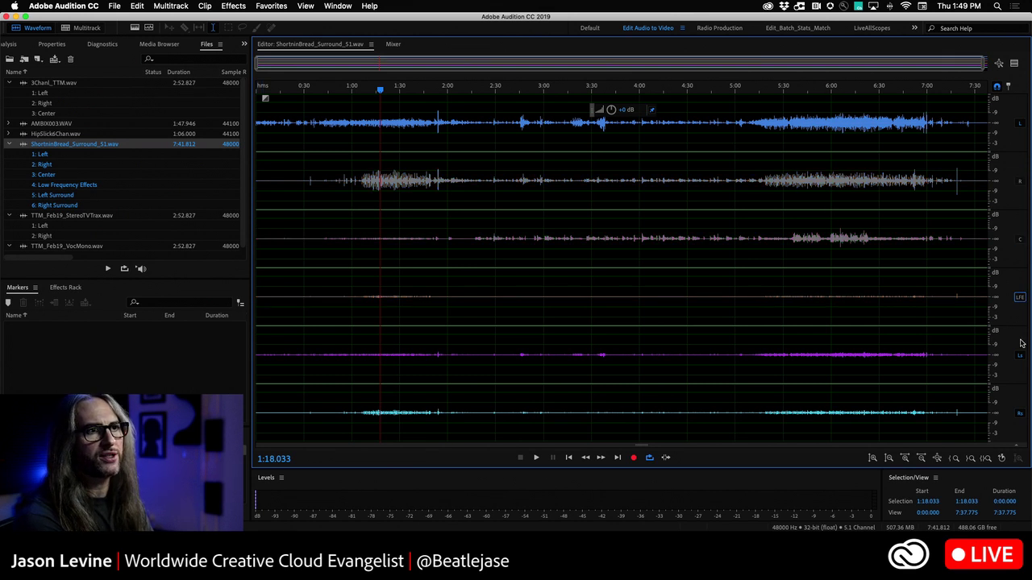
pyautogui.click(1019, 413)
pyautogui.click(1019, 356)
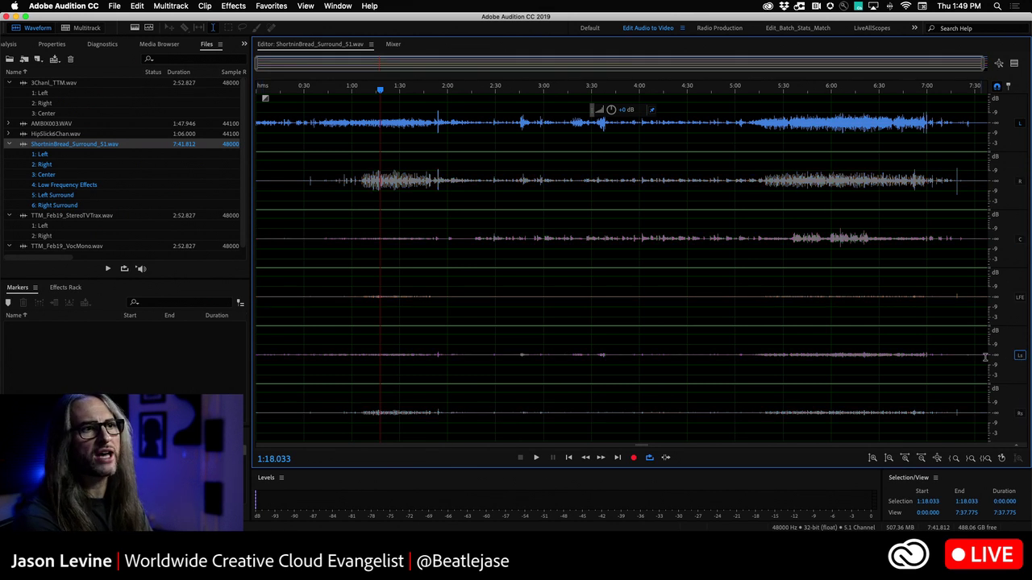
# Select the surround file's Left channel from start to end, and clear the selection.
pyautogui.moveTo(890, 121); pyautogui.dragTo(256, 121)
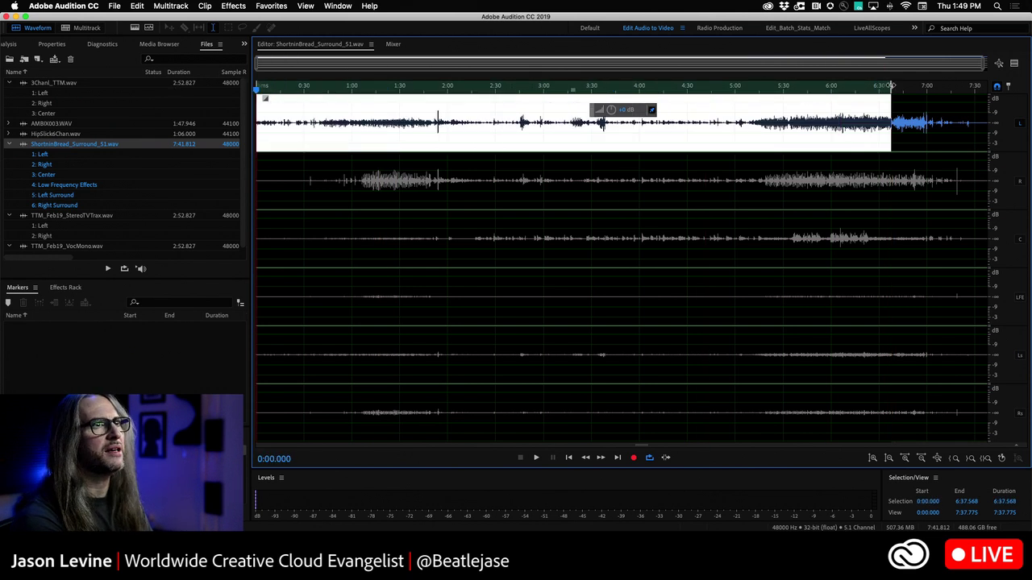
pyautogui.moveTo(892, 89); pyautogui.dragTo(907, 89)
pyautogui.moveTo(974, 85); pyautogui.dragTo(1028, 85)
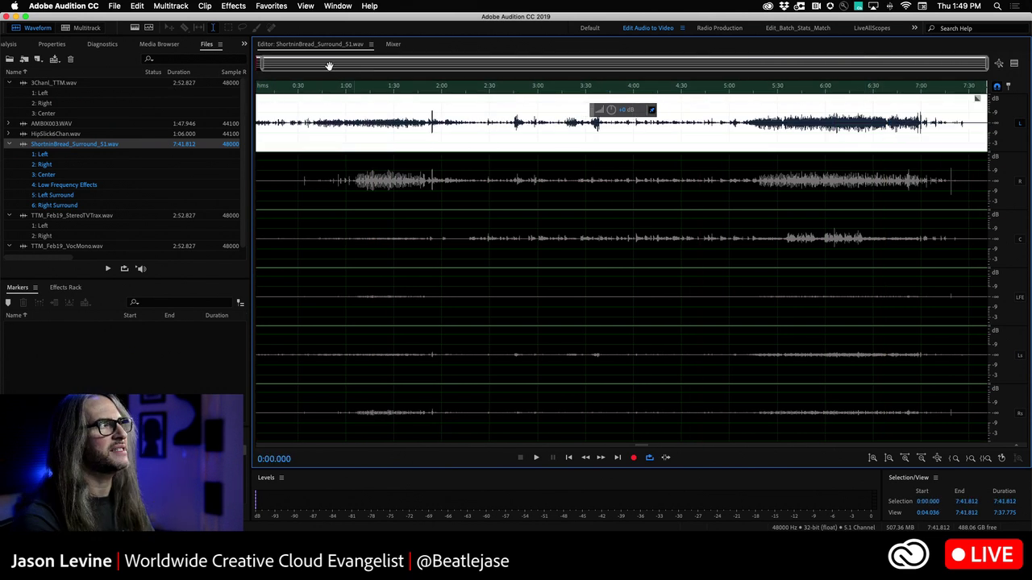
pyautogui.doubleClick(362, 67)
pyautogui.click(345, 188)
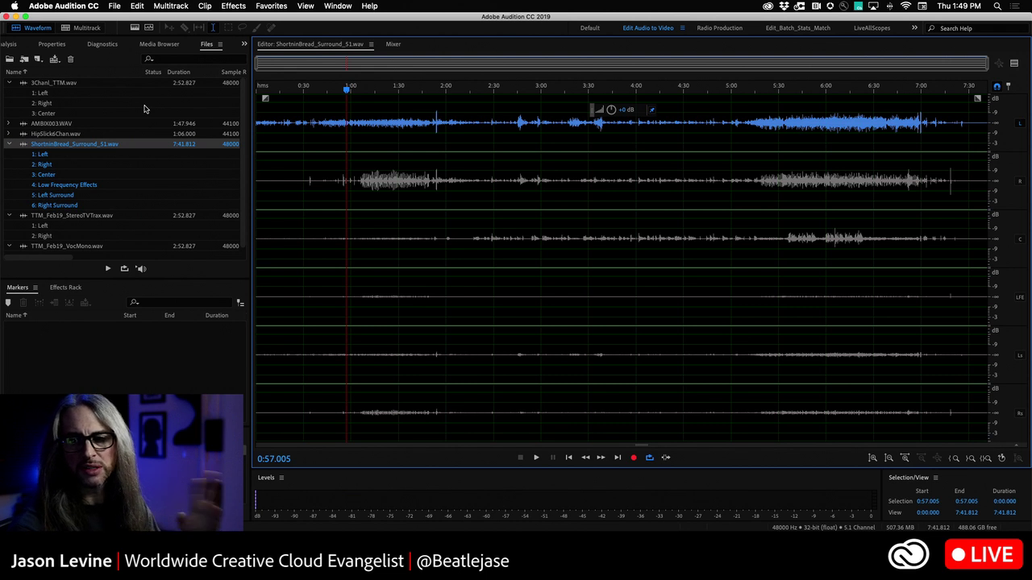
# Check the file options for ShortninBread_Surround_51.wav and maximize the Files panel to examine every file's channel and format details.
pyautogui.scroll(-1, 53, 145)
pyautogui.rightClick(48, 138)
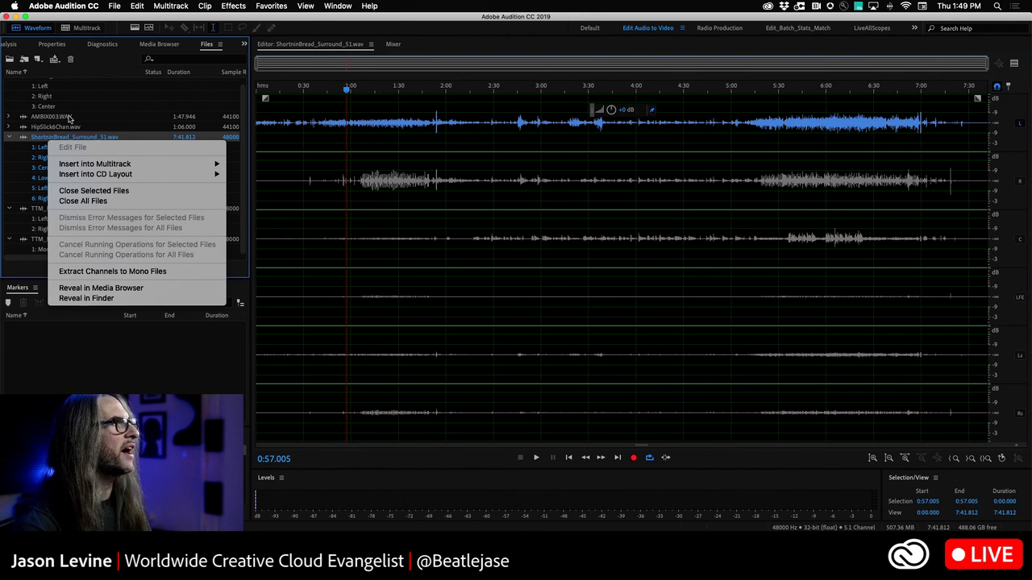
pyautogui.click(81, 121)
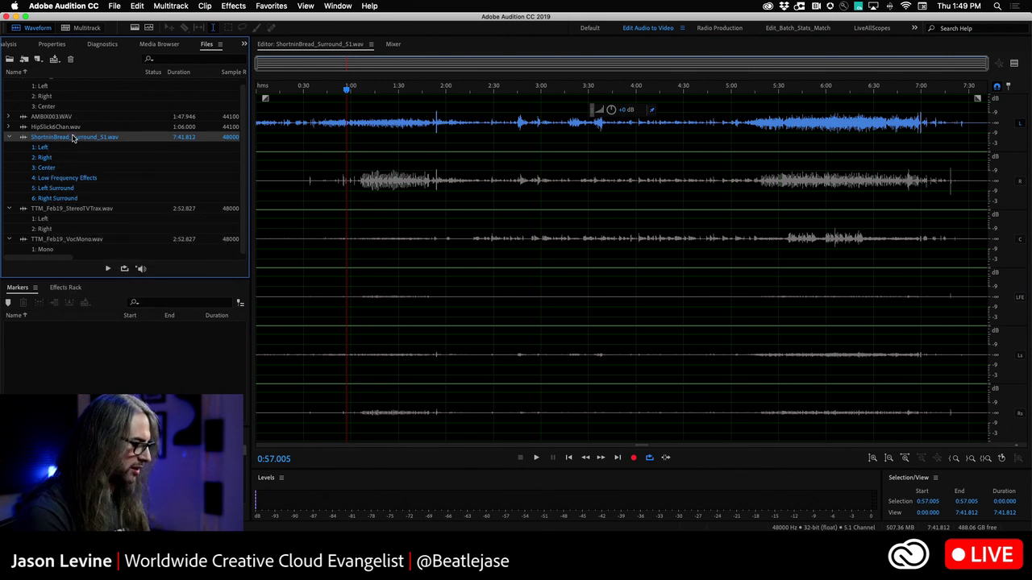
pyautogui.press('`')
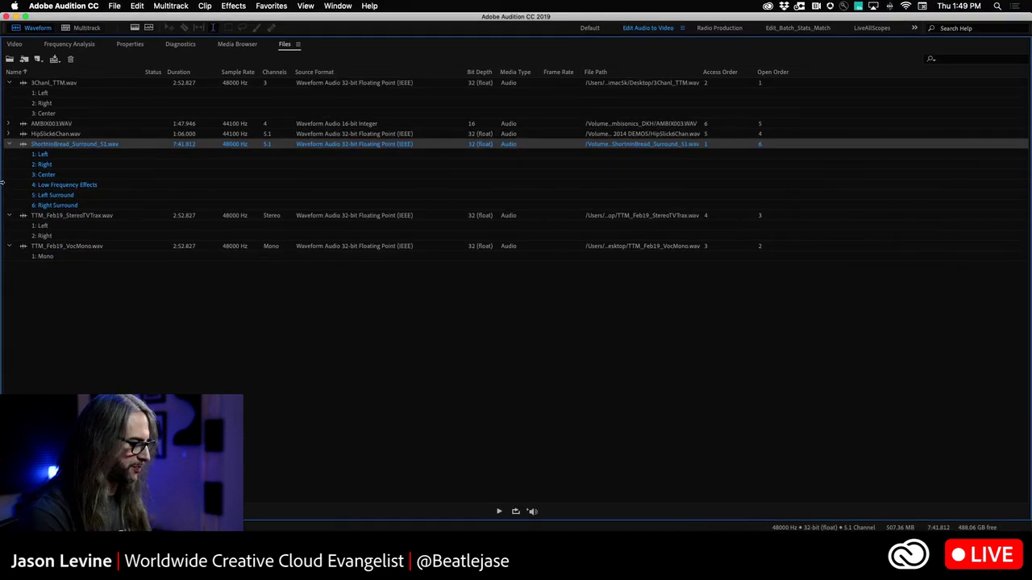
# Restore the Files panel to its normal size and extract all channels of ShortninBread_Surround_51.wav to mono files.
pyautogui.press('`')
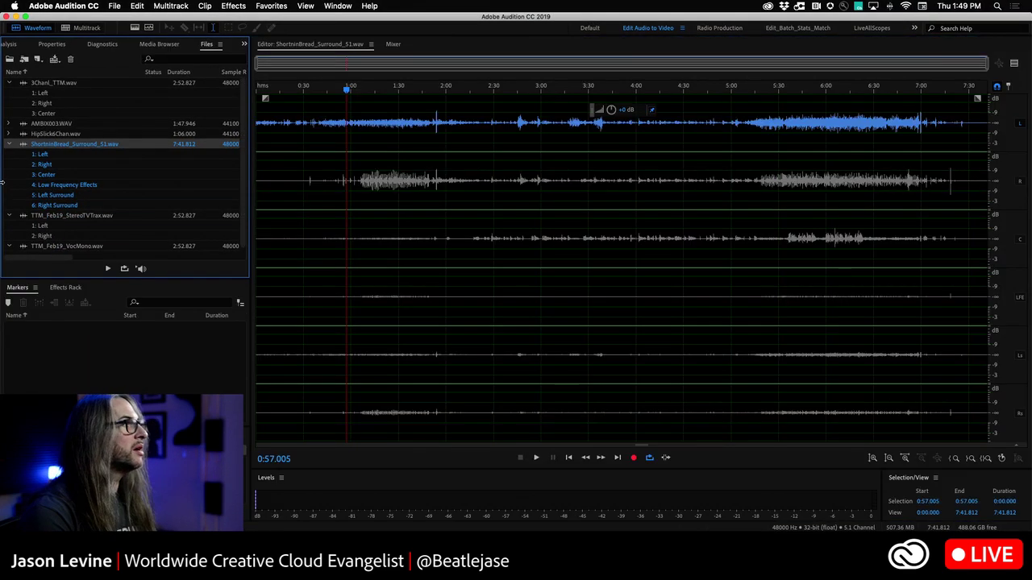
pyautogui.rightClick(51, 146)
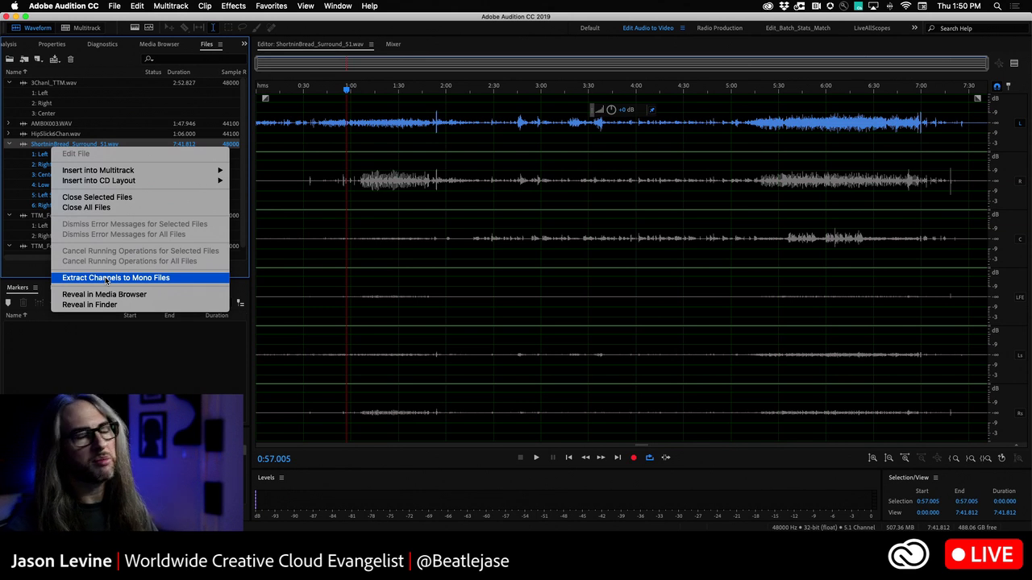
pyautogui.click(105, 277)
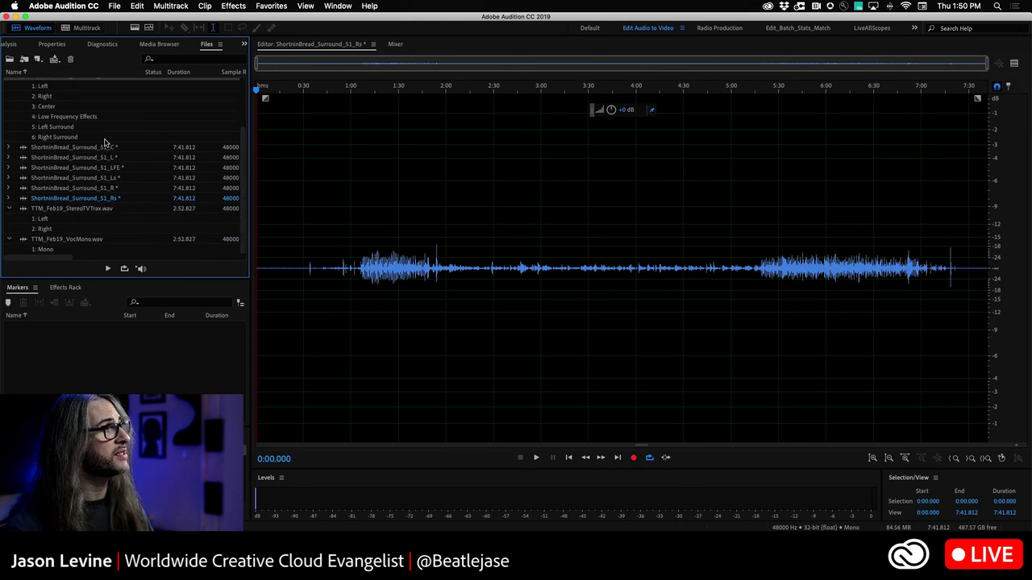
# Play the extracted right surround (Rs) mono file from several points, including near 5:46 and 1:30.
pyautogui.click(91, 151)
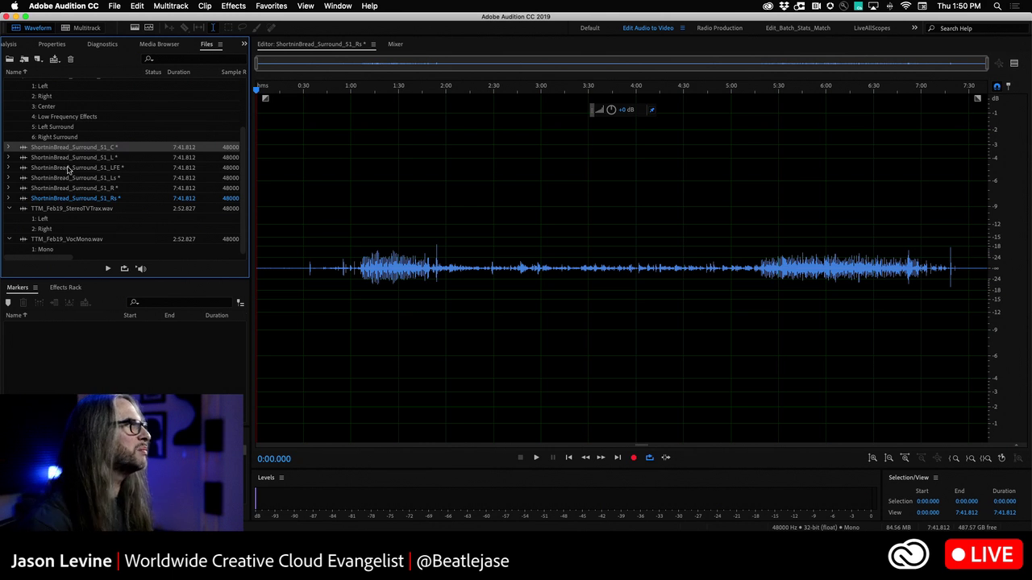
pyautogui.click(387, 241)
pyautogui.click(803, 242)
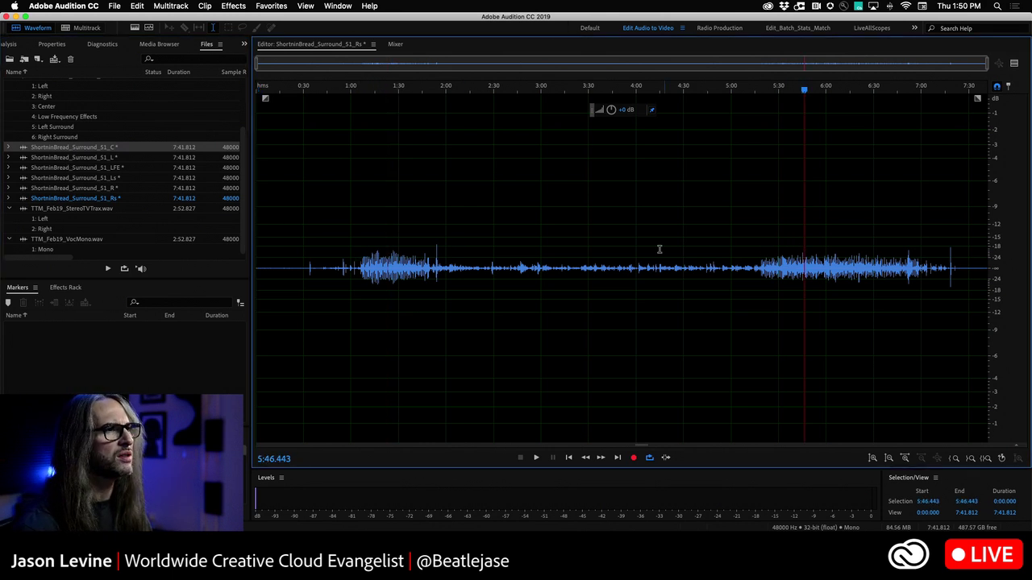
pyautogui.press('space')
pyautogui.press('space')
pyautogui.click(604, 243)
pyautogui.press('space')
pyautogui.press('space')
pyautogui.click(395, 244)
pyautogui.press('space')
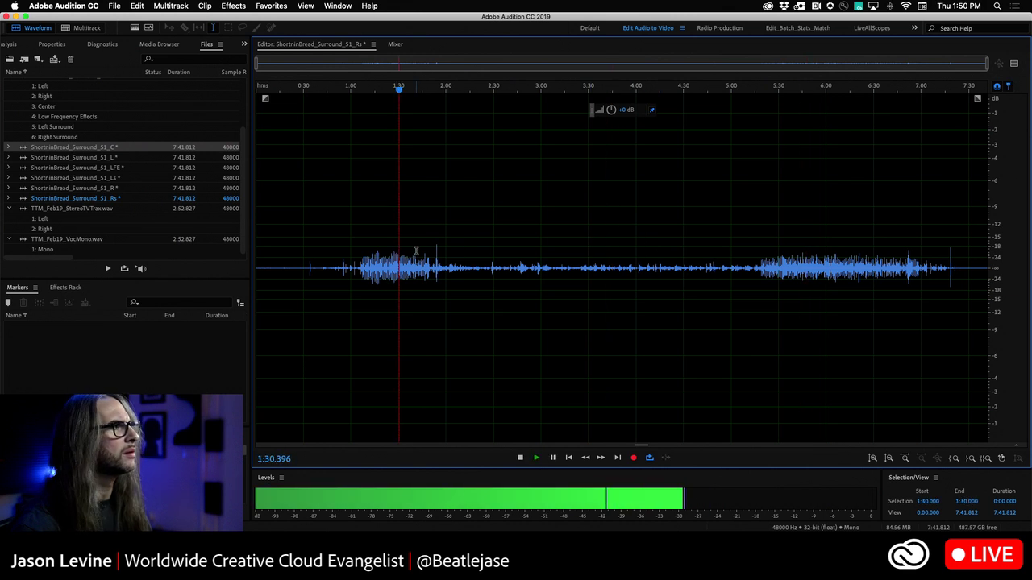
# Open the extracted left (L) and right (R) mono files one after the other and play part of each.
pyautogui.click(45, 158)
pyautogui.click(376, 221)
pyautogui.press('space')
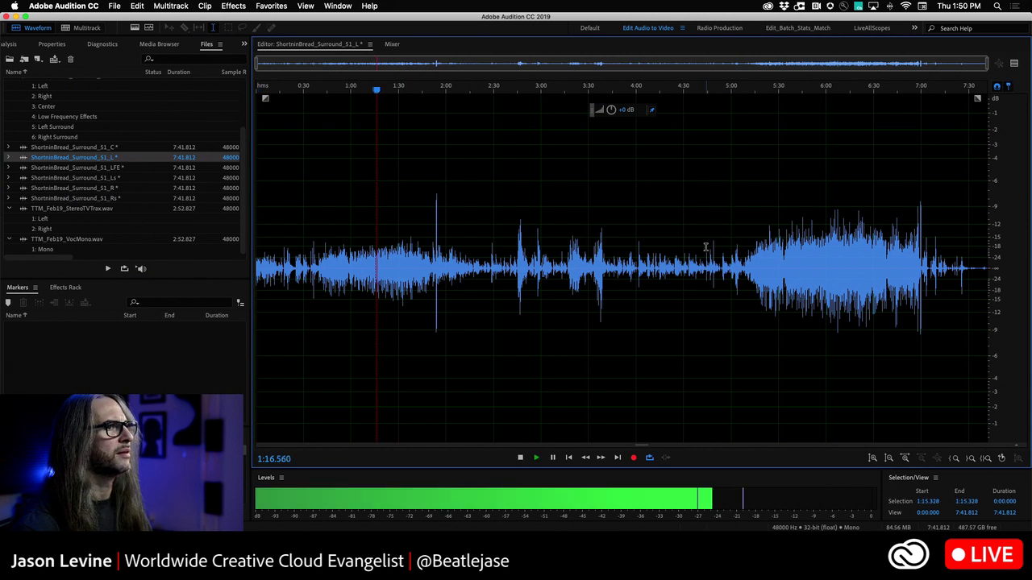
pyautogui.click(79, 188)
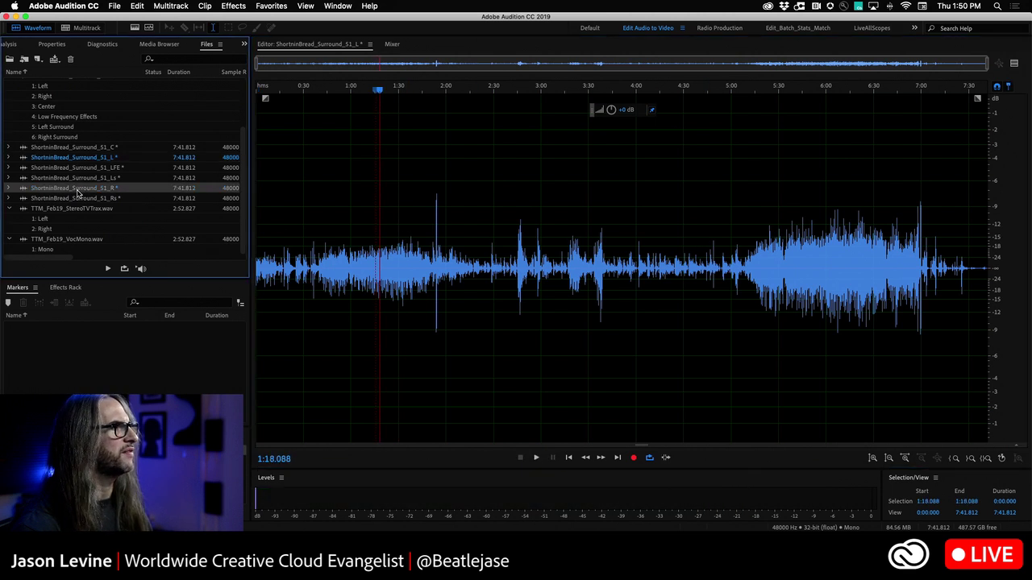
pyautogui.press('space')
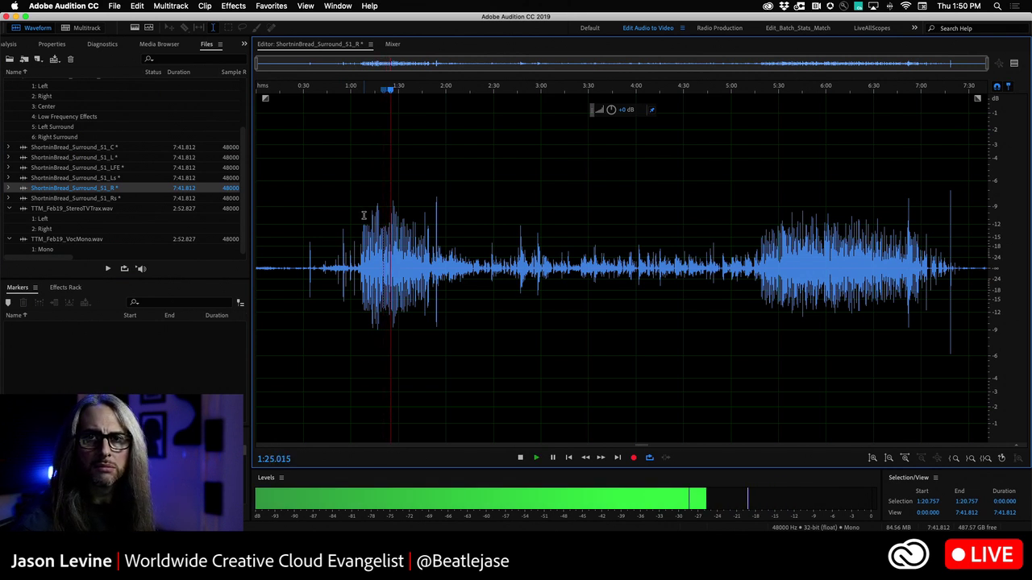
pyautogui.press('space')
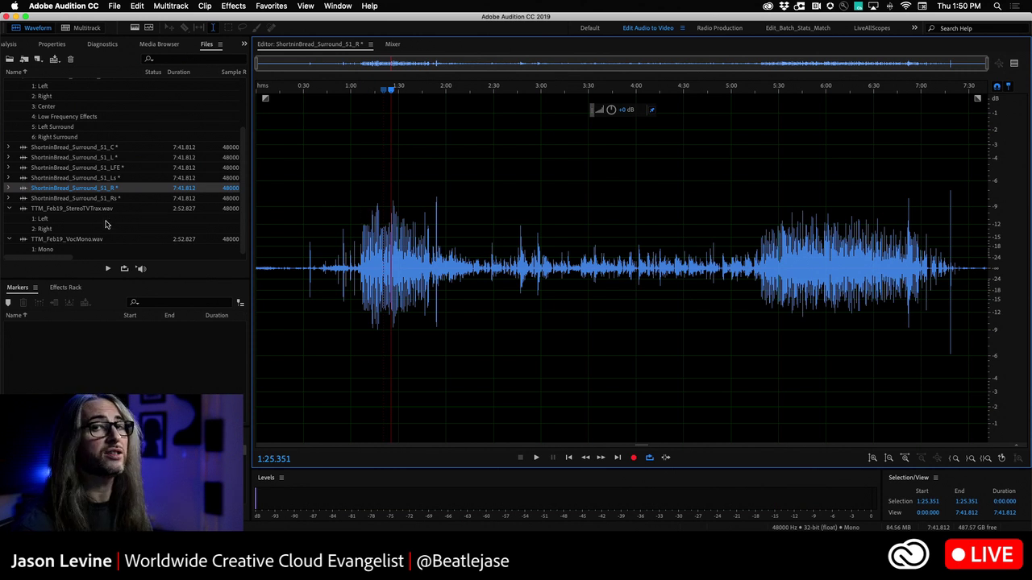
# Open the extracted LFE mono file and play a short passage from about 1:23.
pyautogui.doubleClick(84, 168)
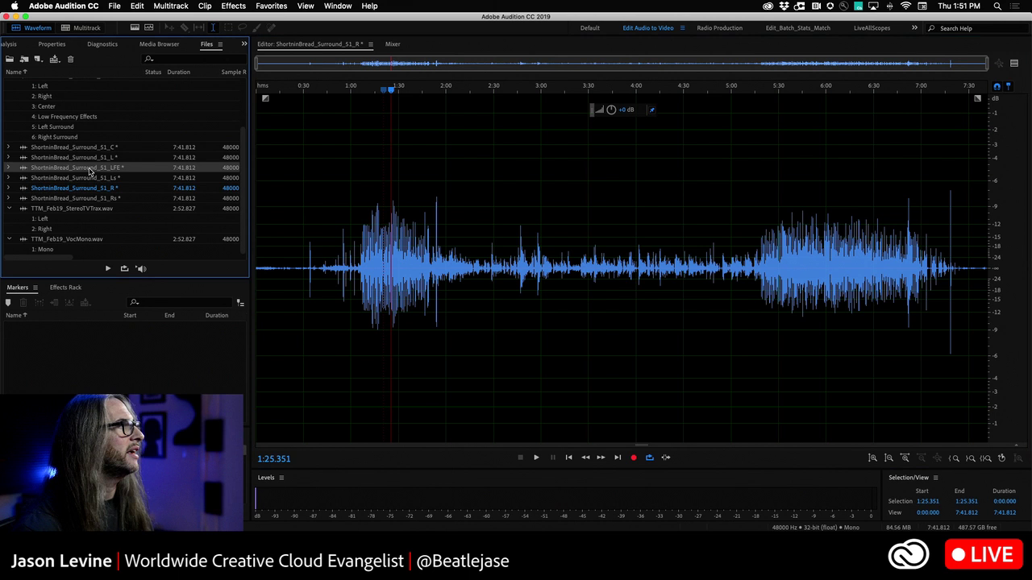
pyautogui.click(387, 266)
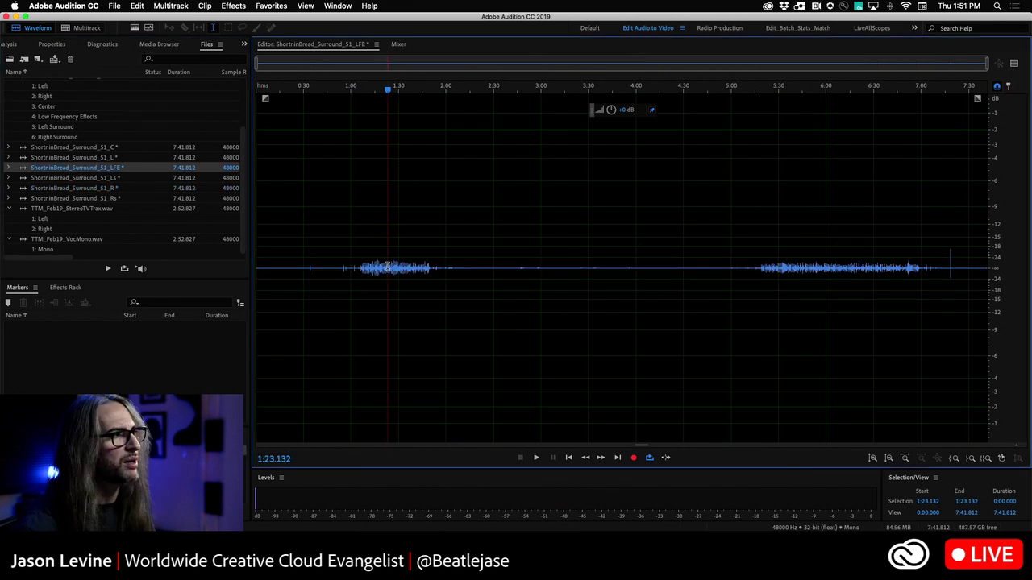
pyautogui.press('space')
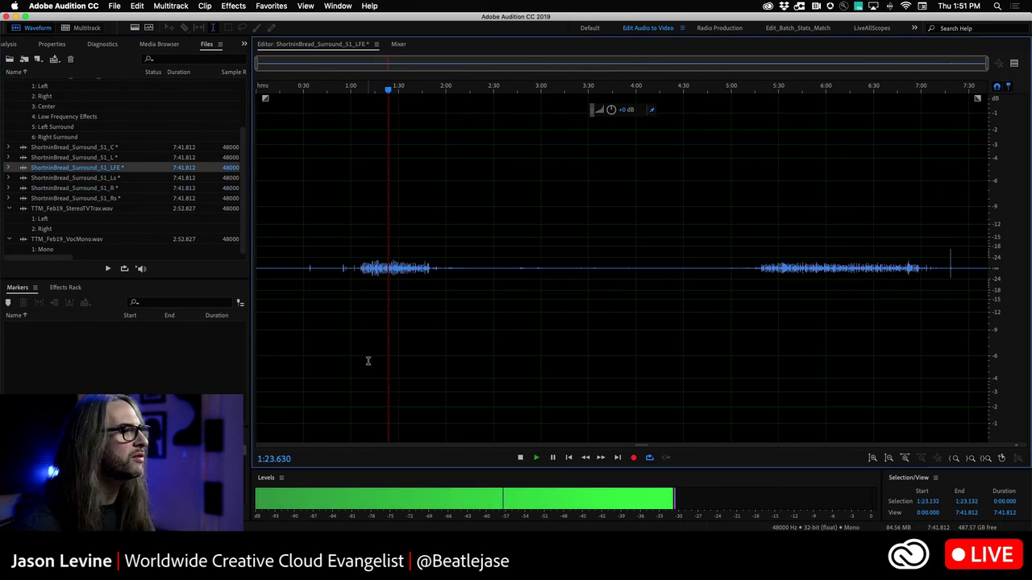
pyautogui.press('space')
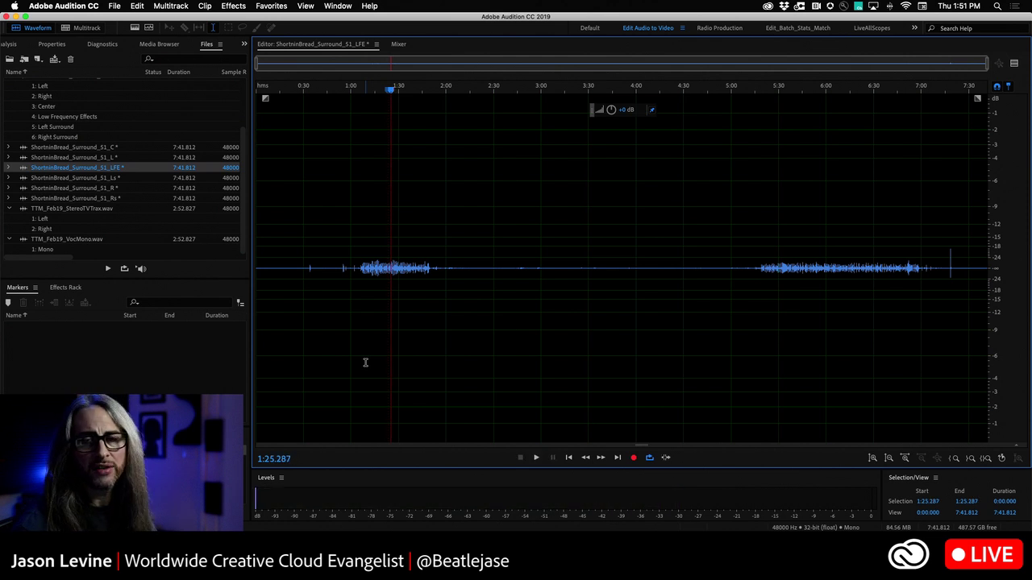
# Open the extracted left surround (Ls) mono file and play it from about 1:21 and 5:17.
pyautogui.doubleClick(95, 178)
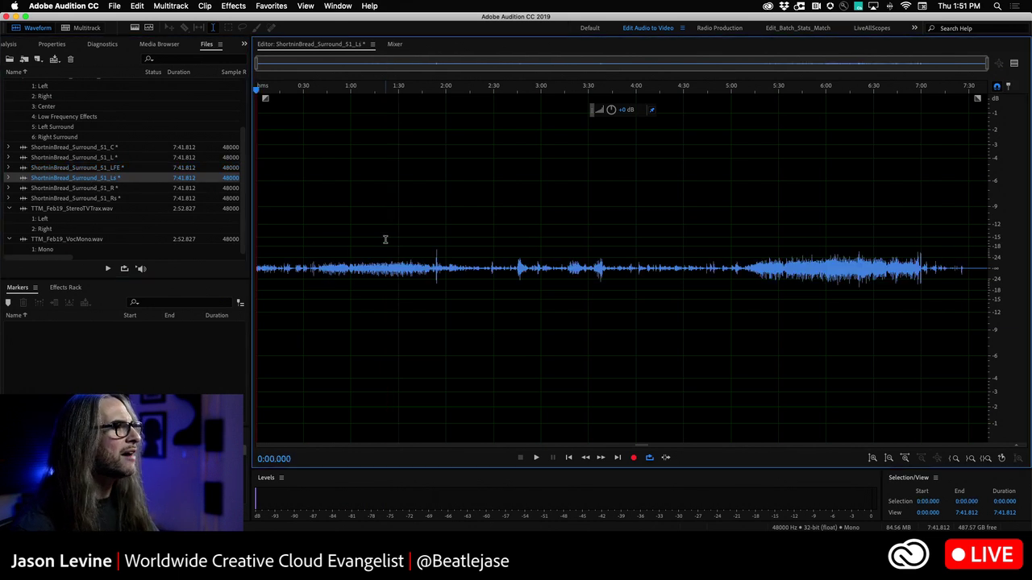
pyautogui.click(386, 242)
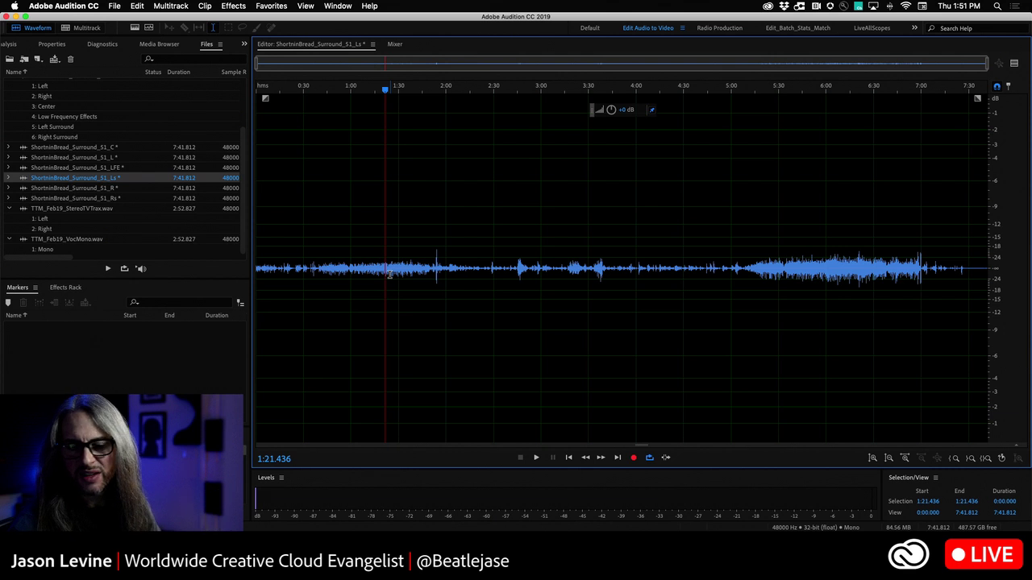
pyautogui.press('space')
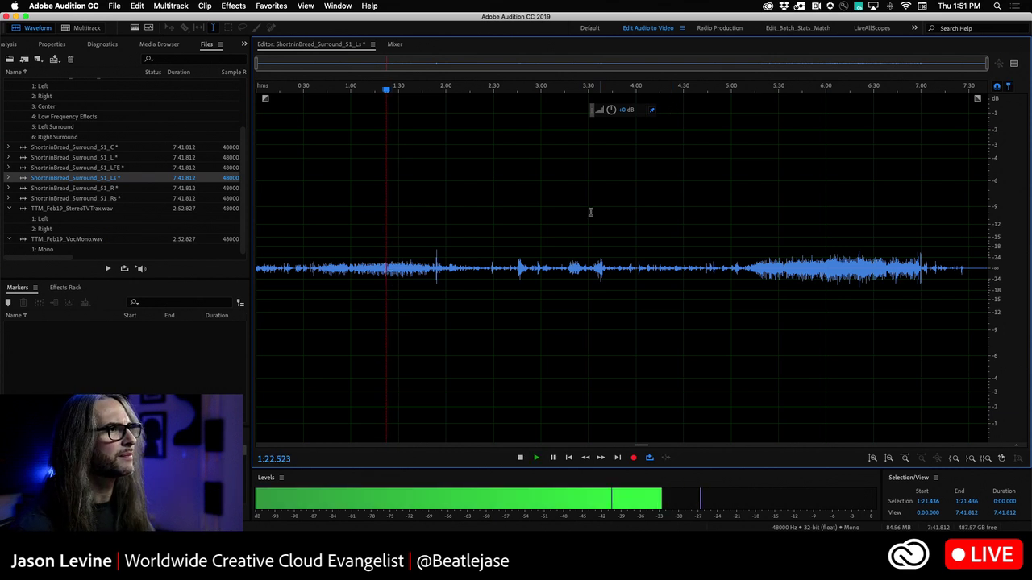
pyautogui.click(760, 250)
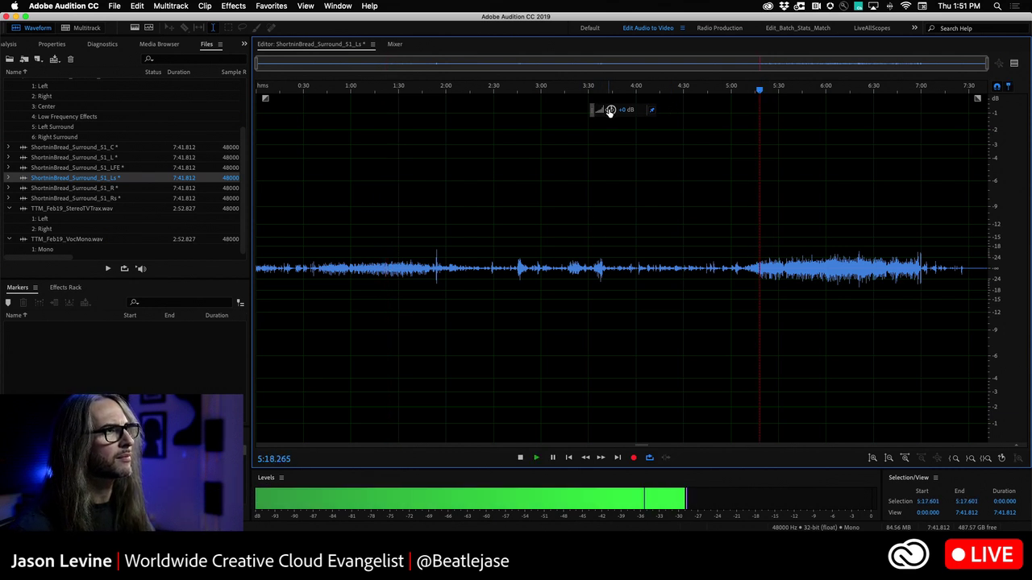
# Try boosting the left surround file's volume by up to 15 dB during playback, reduce the boost, and undo the gain change.
pyautogui.moveTo(611, 110); pyautogui.dragTo(648, 110)
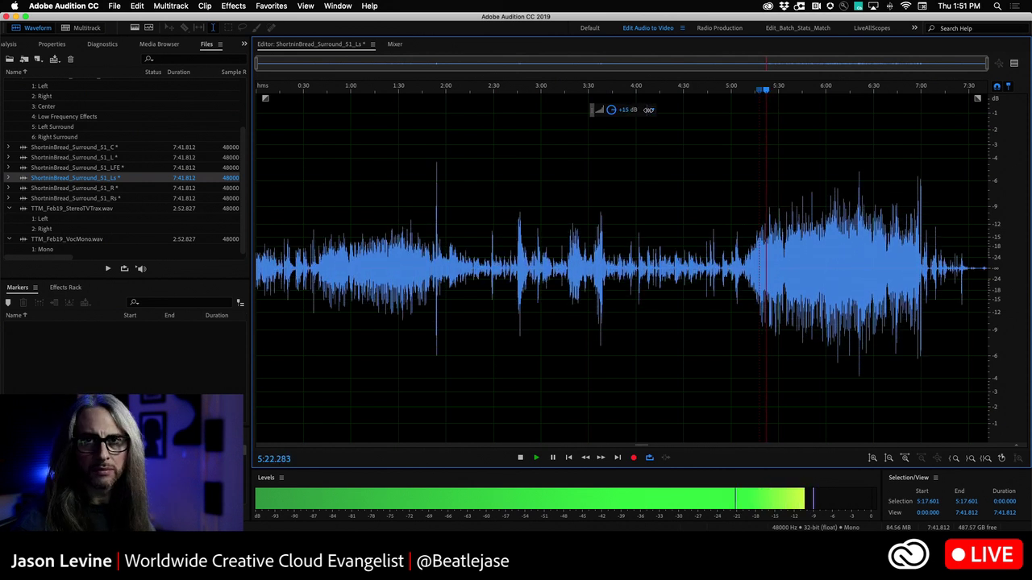
pyautogui.moveTo(648, 110); pyautogui.dragTo(637, 110)
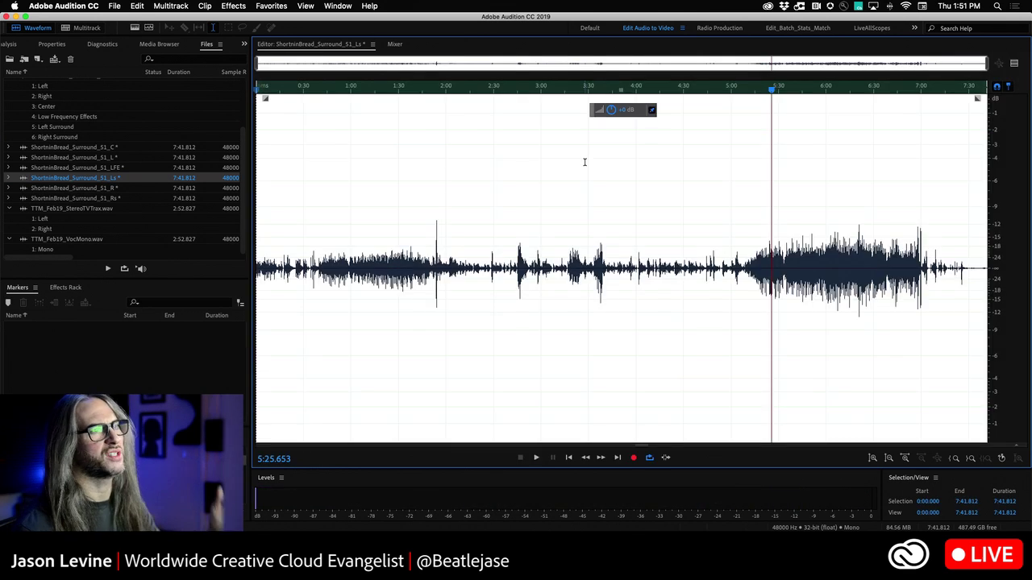
pyautogui.press('super+z')
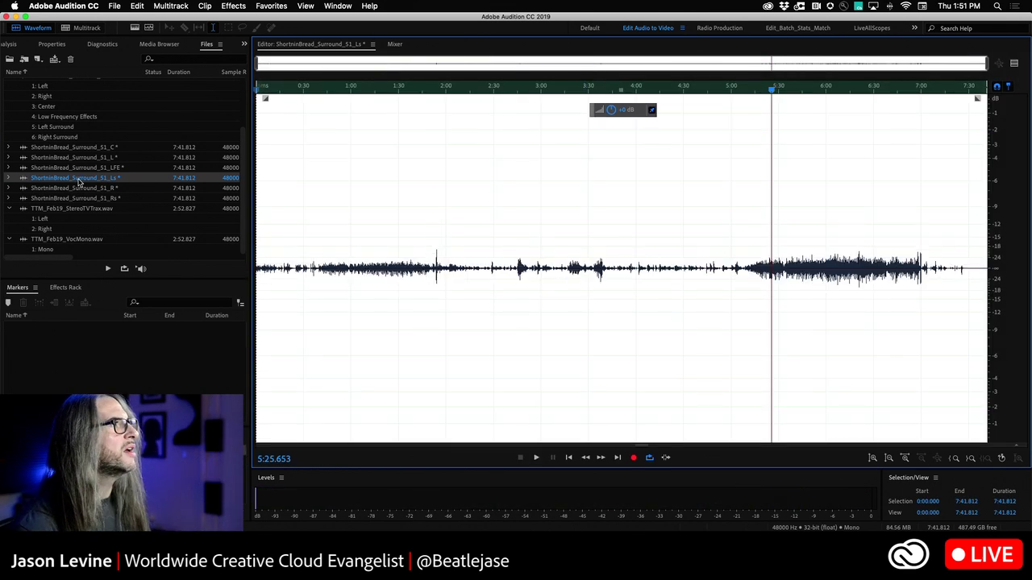
# Highlight the right surround file in the list and play the open left surround file from about 5:54 and 1:34.
pyautogui.click(94, 198)
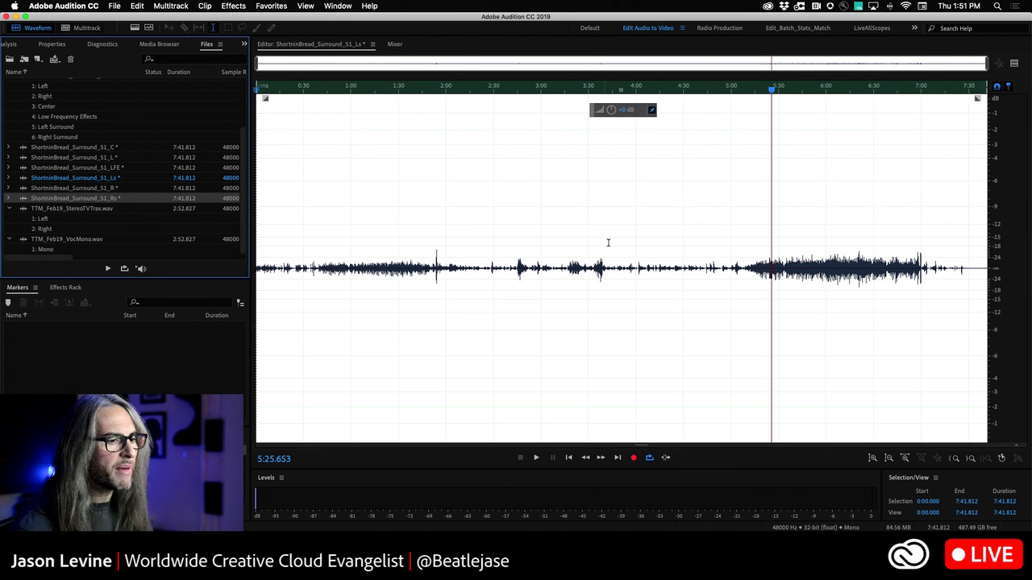
pyautogui.click(814, 257)
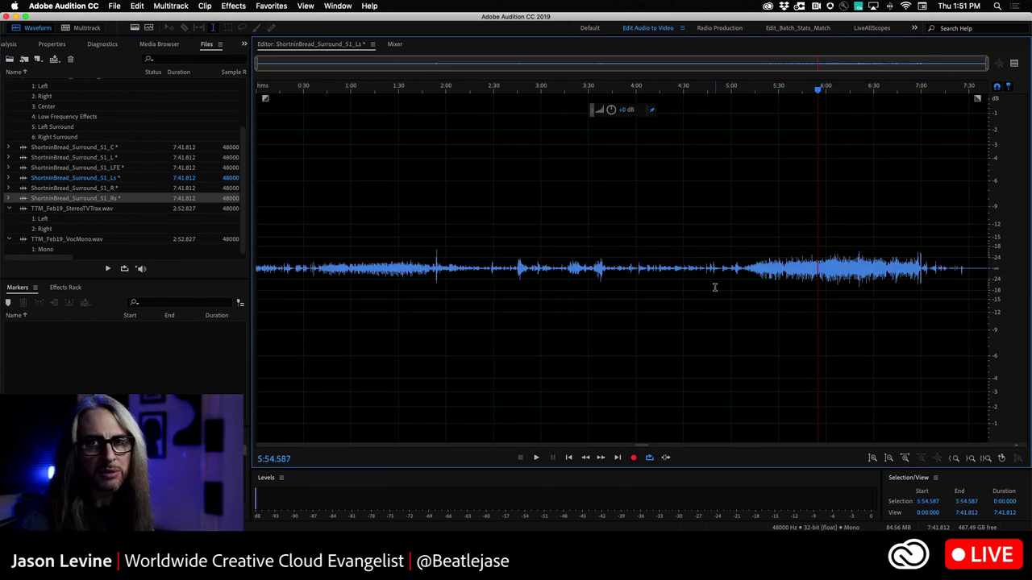
pyautogui.press('space')
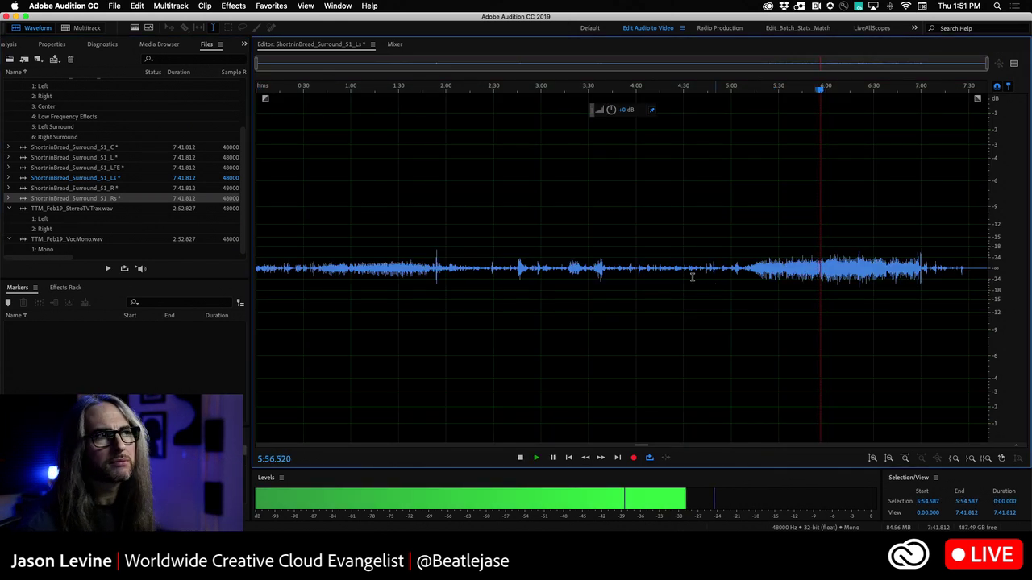
pyautogui.click(572, 218)
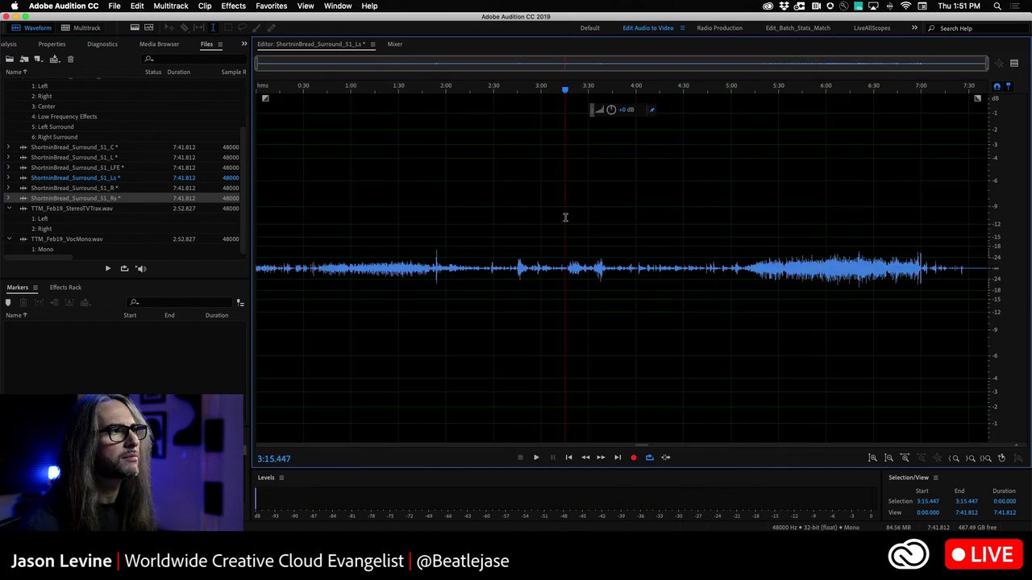
pyautogui.click(403, 255)
pyautogui.press('space')
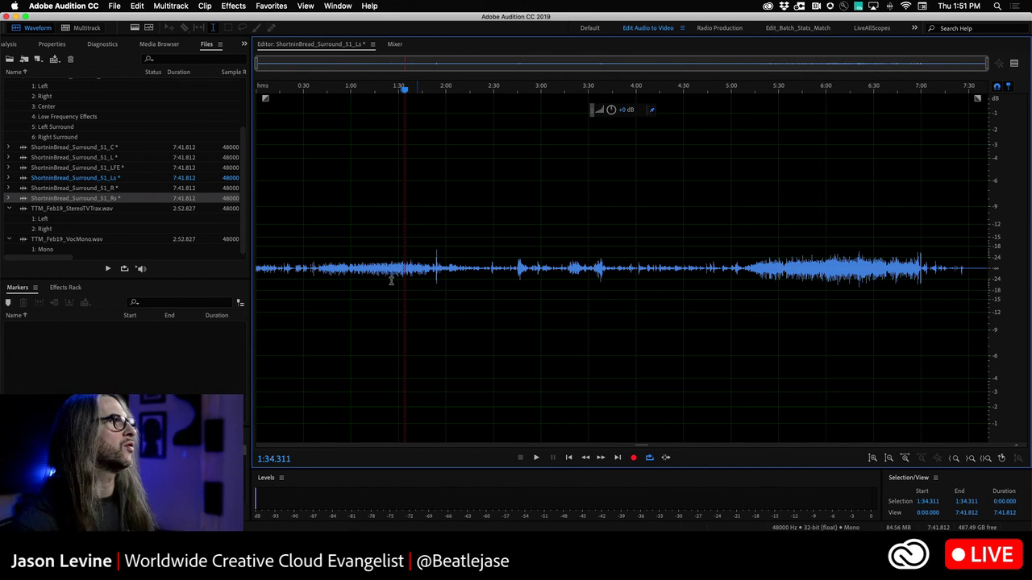
# Start a new audio file and name it SB_71_POLYWAV.
pyautogui.click(117, 6)
pyautogui.moveTo(122, 19)
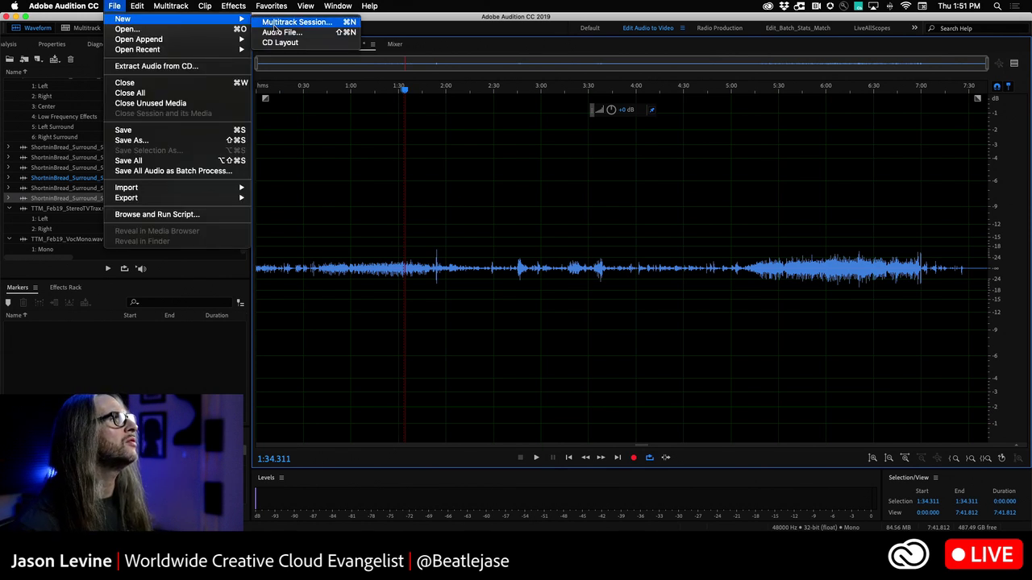
pyautogui.click(294, 32)
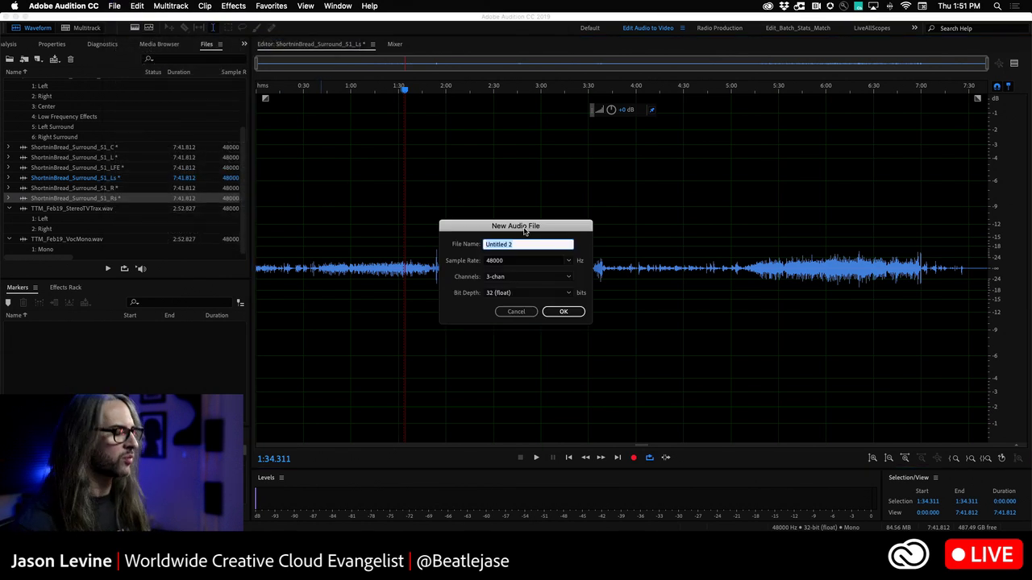
pyautogui.write('SB_71')
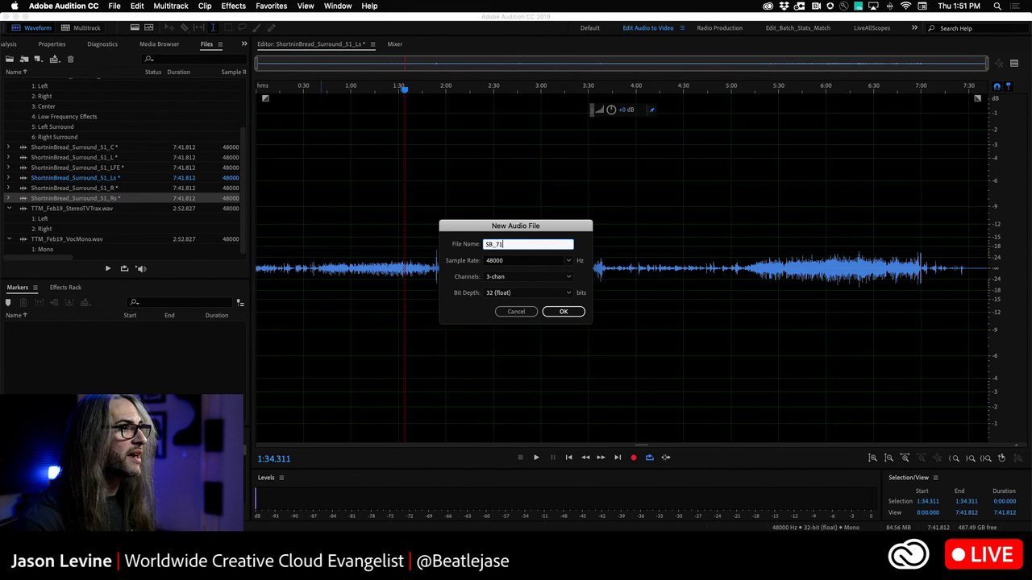
pyautogui.write('_Int')
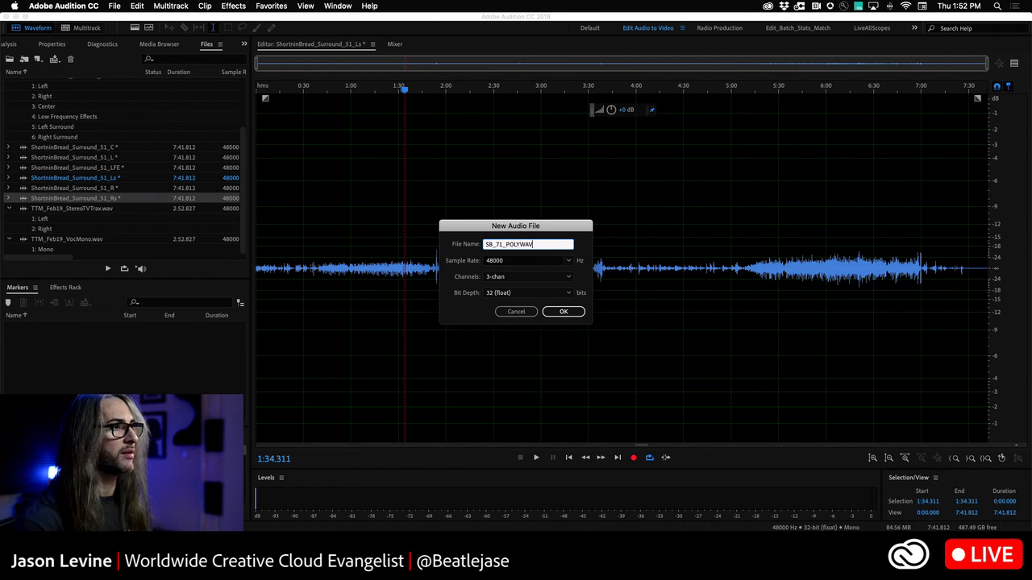
# Open a custom channel layout for the new file and add channels until it has eight.
pyautogui.click(528, 276)
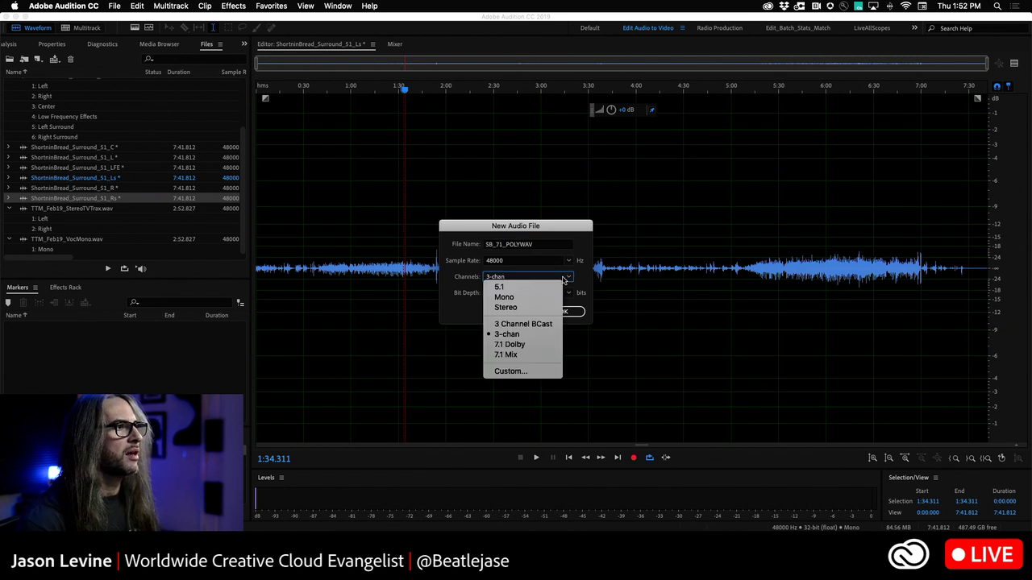
pyautogui.click(511, 372)
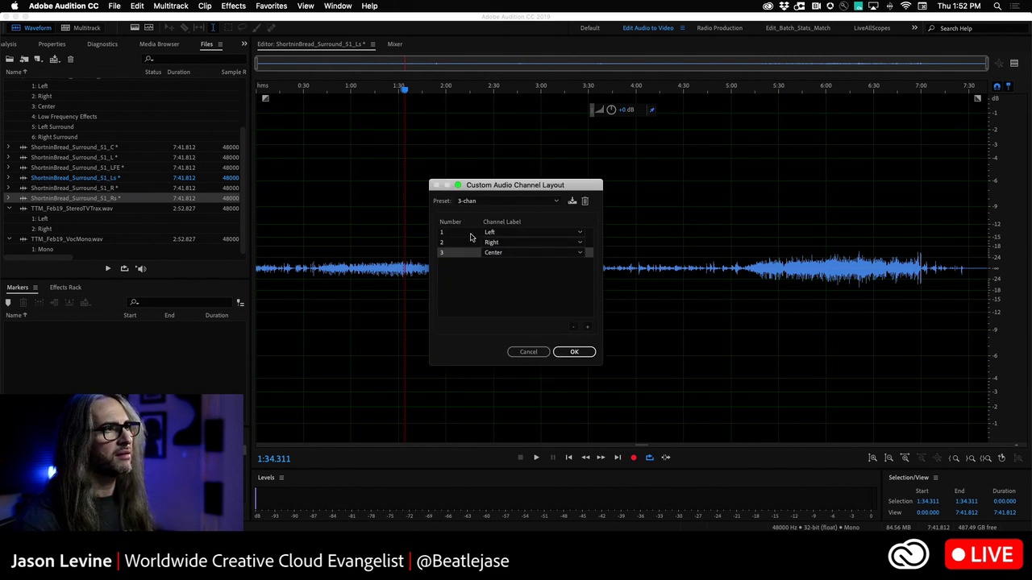
pyautogui.click(587, 329)
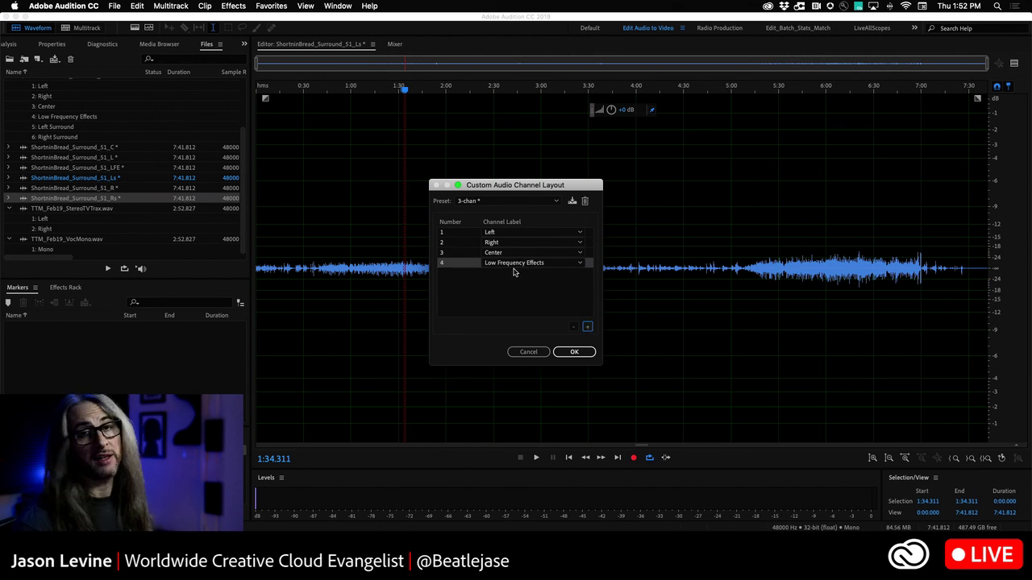
pyautogui.click(588, 326)
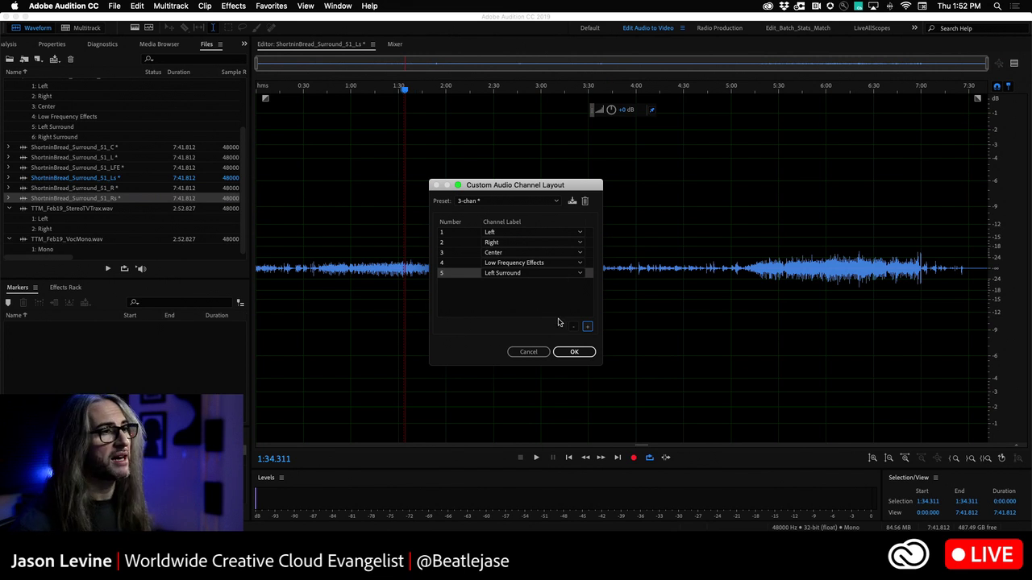
pyautogui.click(589, 327)
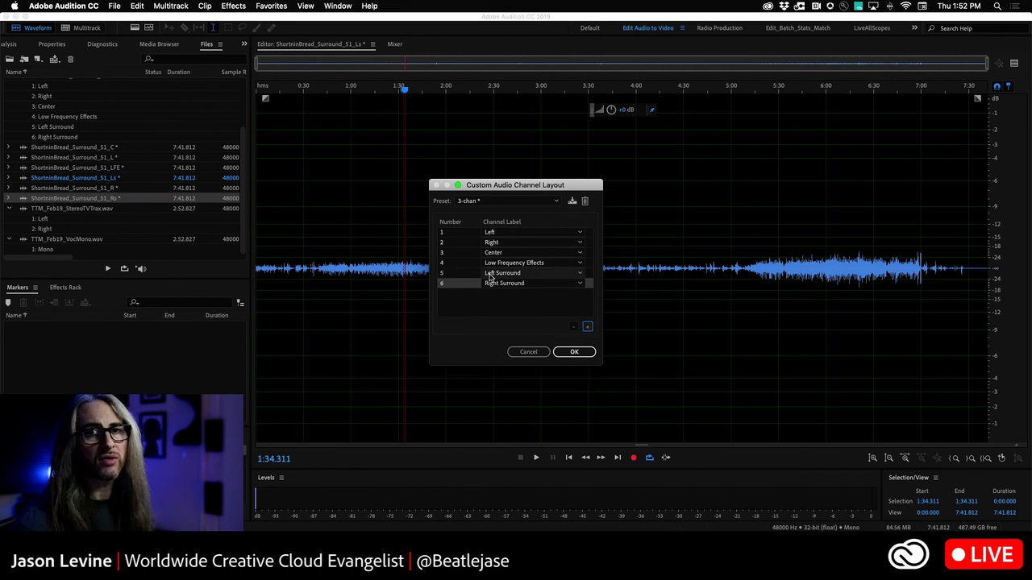
pyautogui.click(589, 326)
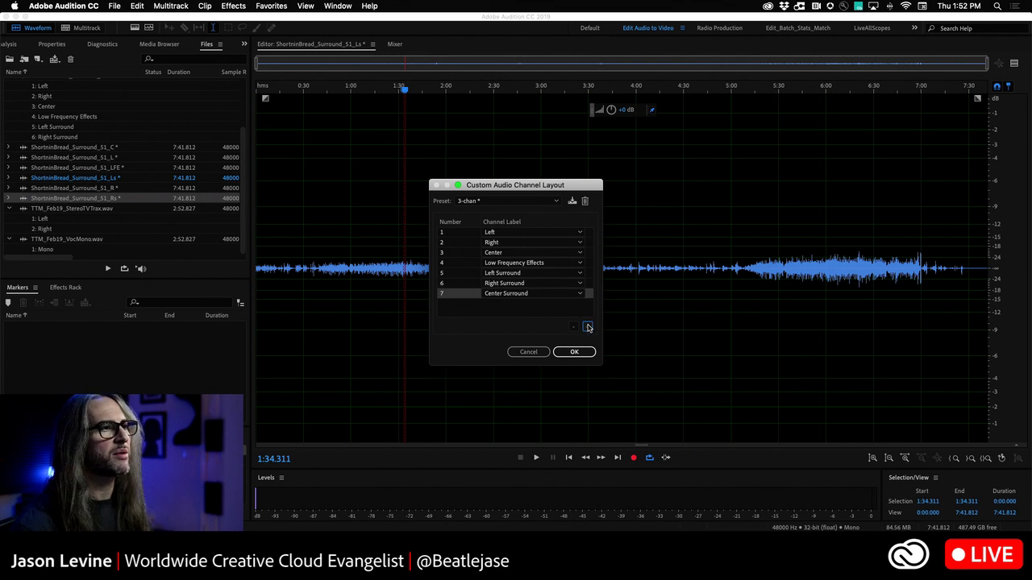
pyautogui.click(587, 326)
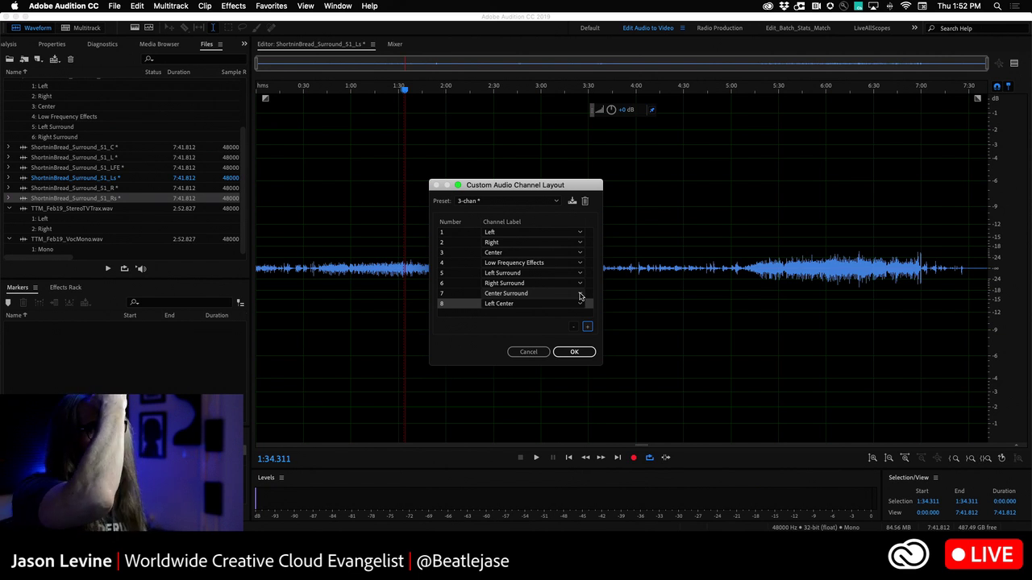
# Label channel 7 as Rear Surround Left and channel 8 as Rear Surround Right in the custom layout.
pyautogui.click(579, 295)
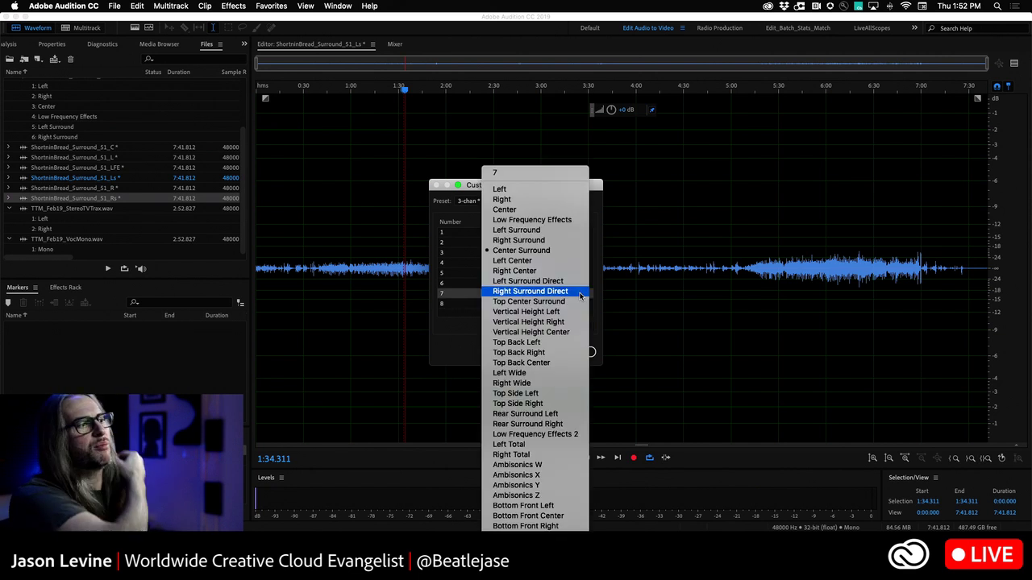
pyautogui.click(548, 414)
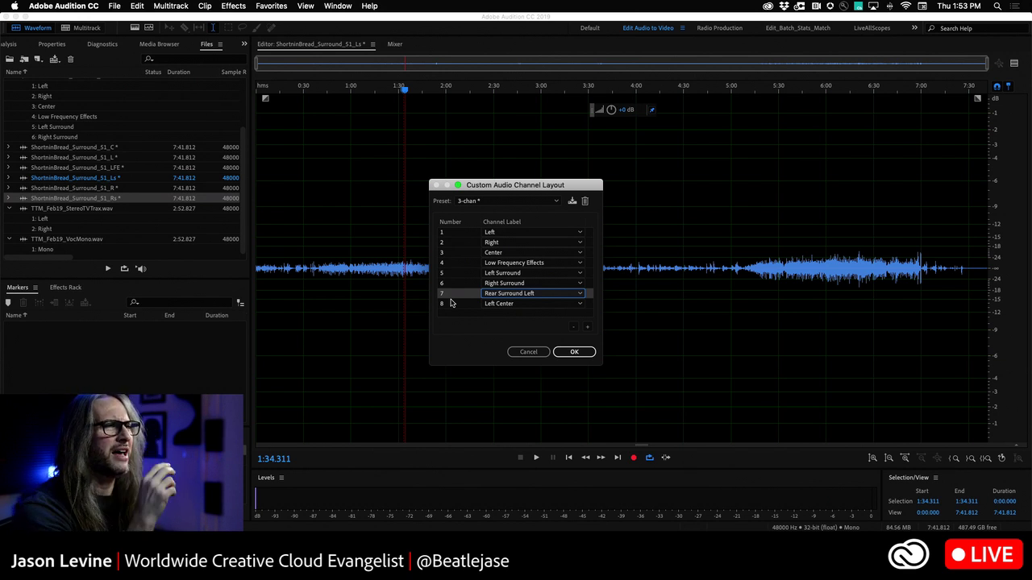
pyautogui.click(577, 304)
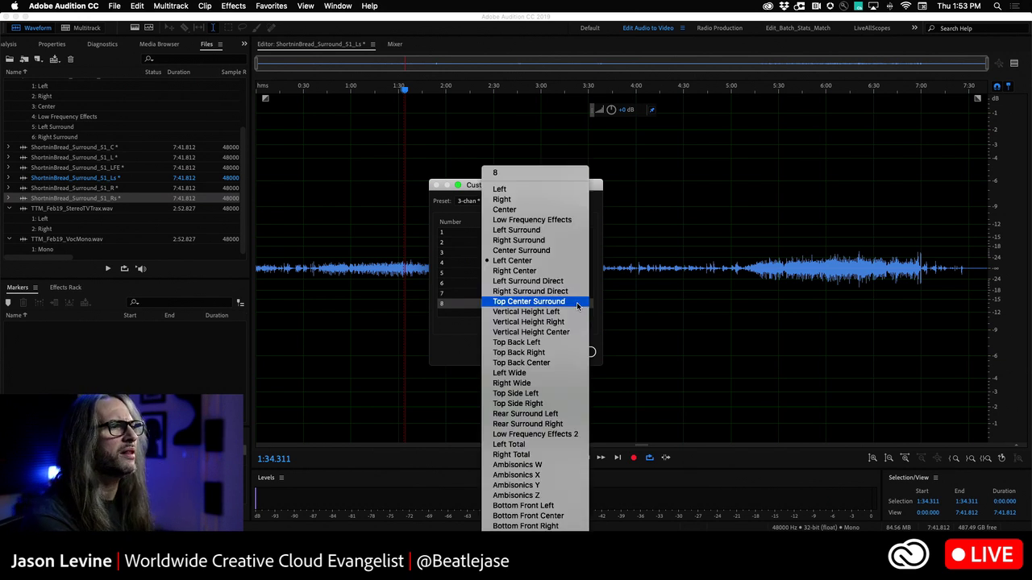
pyautogui.click(516, 424)
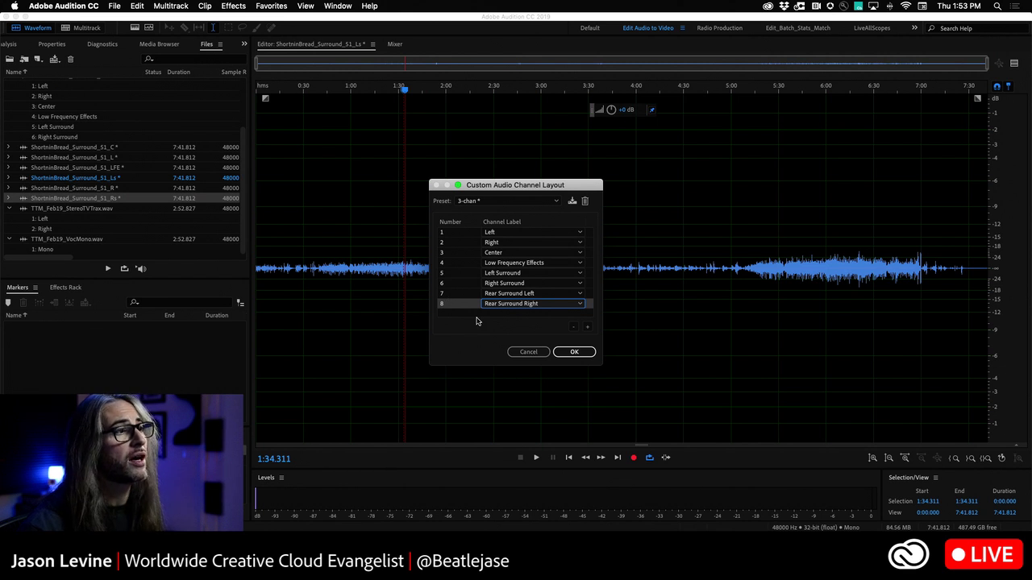
# Save the eight-channel layout as a preset named 7.1 for BCAST and create the new file with the 7.1 Dolby channel setting.
pyautogui.click(577, 352)
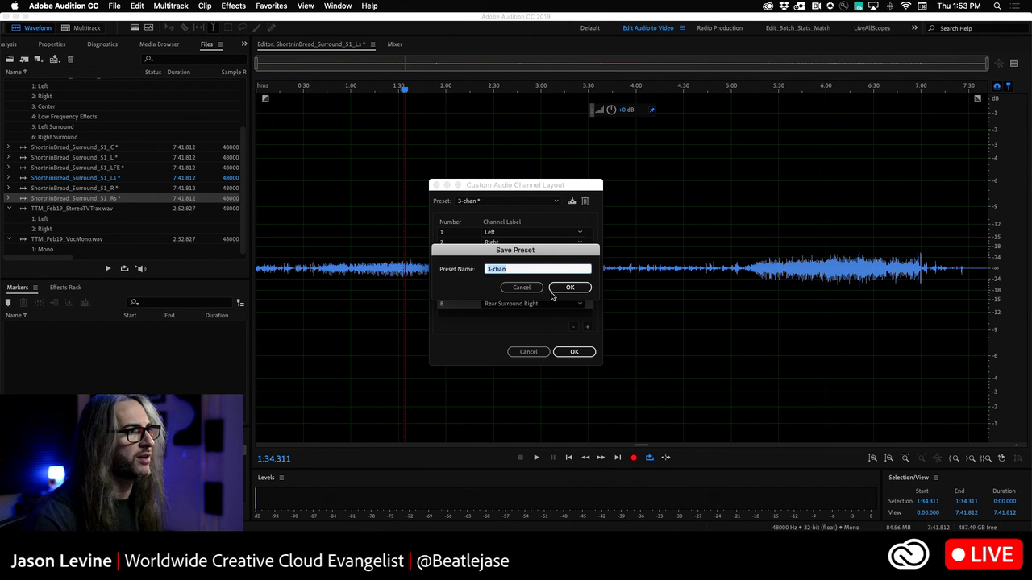
pyautogui.write('6')
pyautogui.press('BackSpace')
pyautogui.write('7.1')
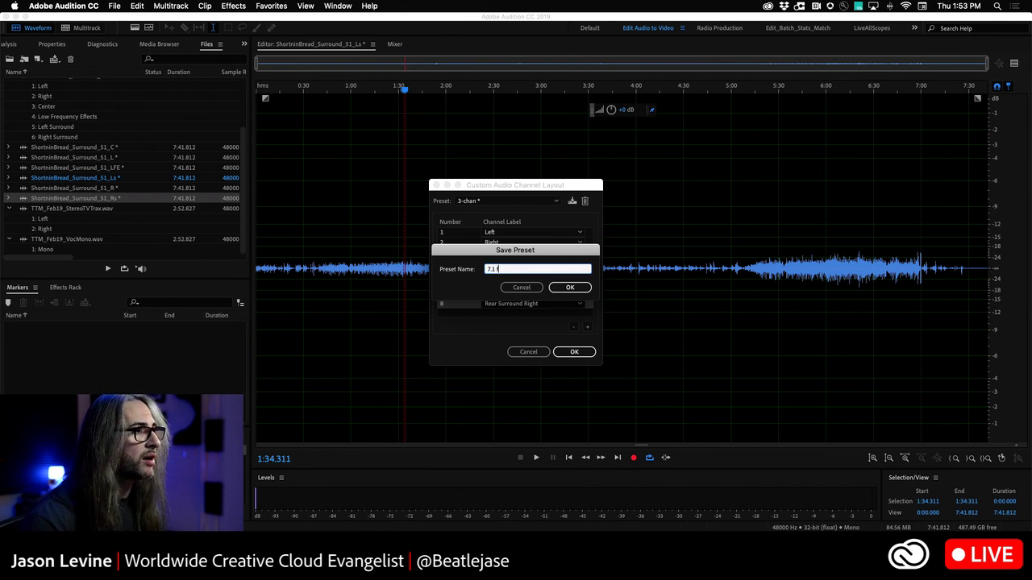
pyautogui.write(' for BCAST')
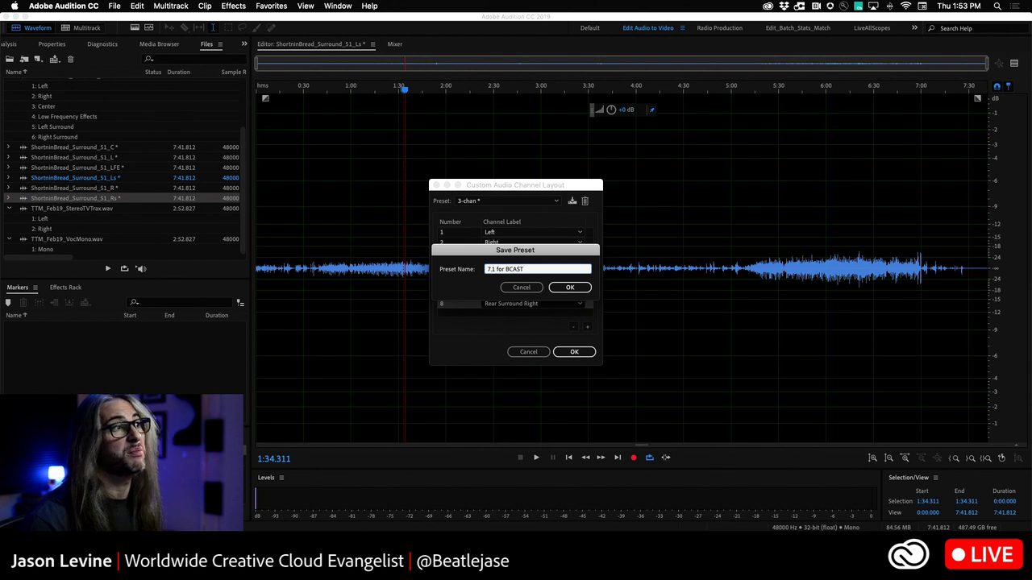
pyautogui.click(570, 287)
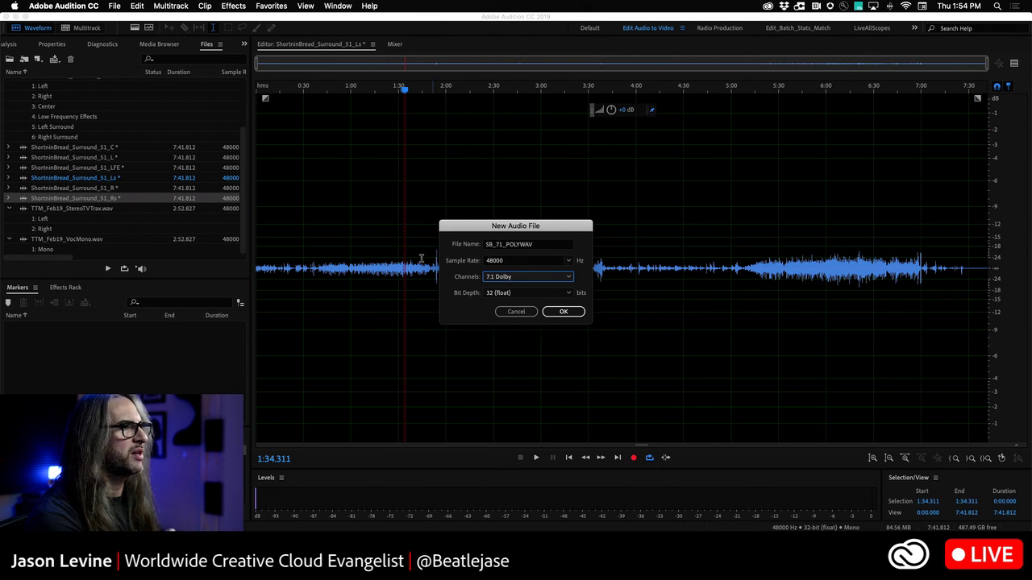
pyautogui.click(562, 313)
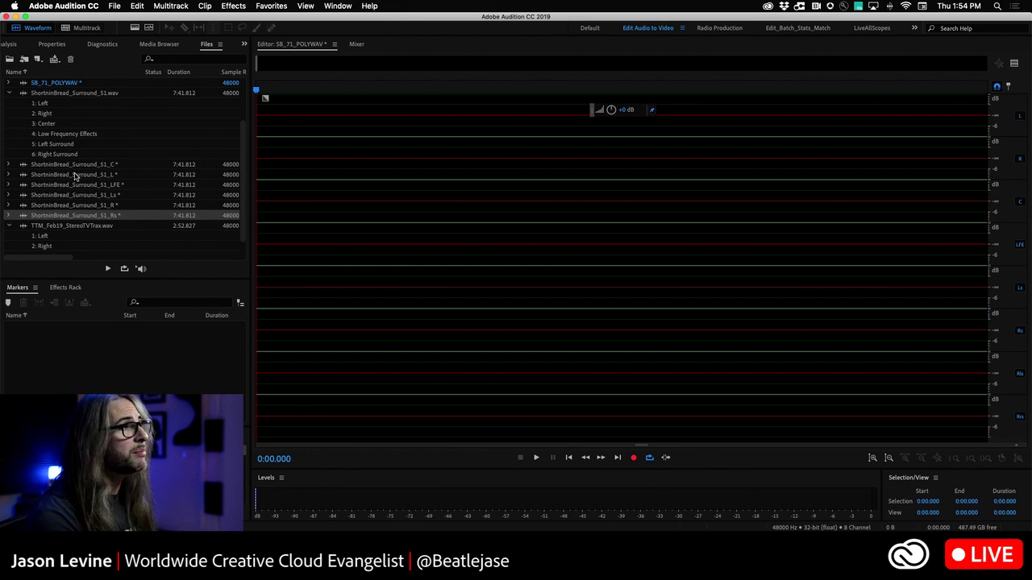
# Copy all audio from the left (L) mono file and paste it into only the Left channel of SB_71_POLYWAV.
pyautogui.click(1021, 161)
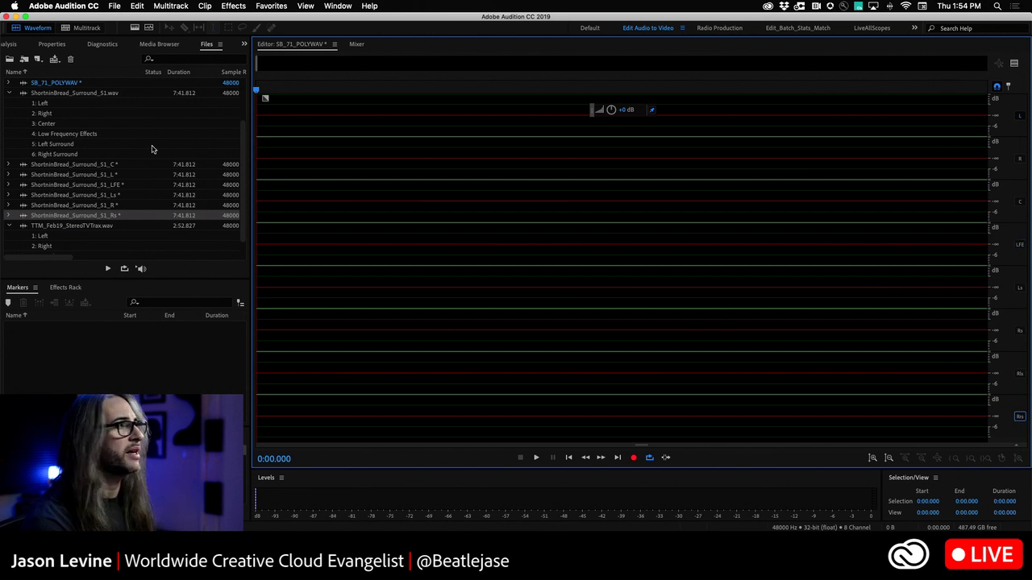
pyautogui.doubleClick(69, 176)
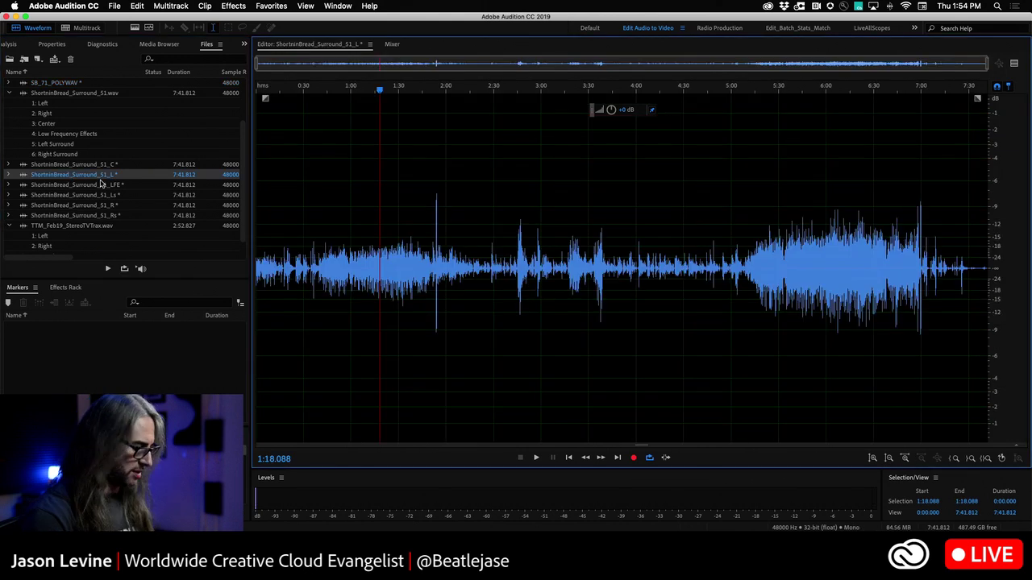
pyautogui.press('super+a')
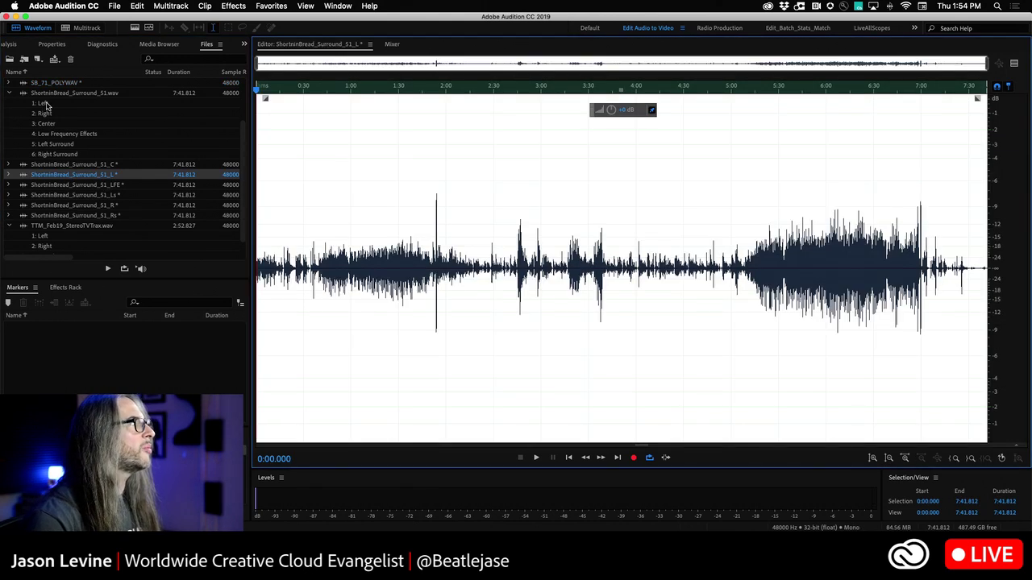
pyautogui.click(9, 82)
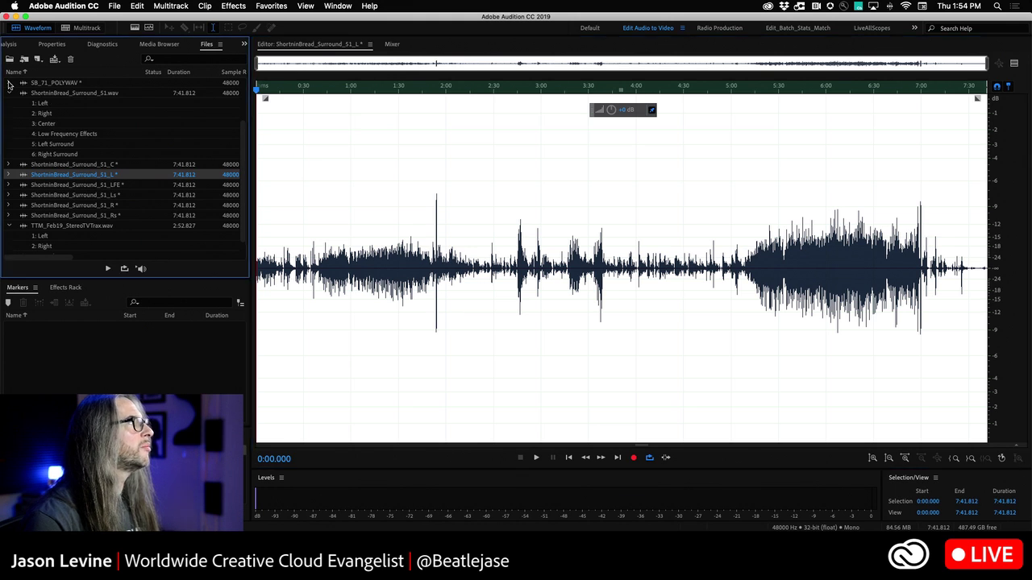
pyautogui.doubleClick(44, 94)
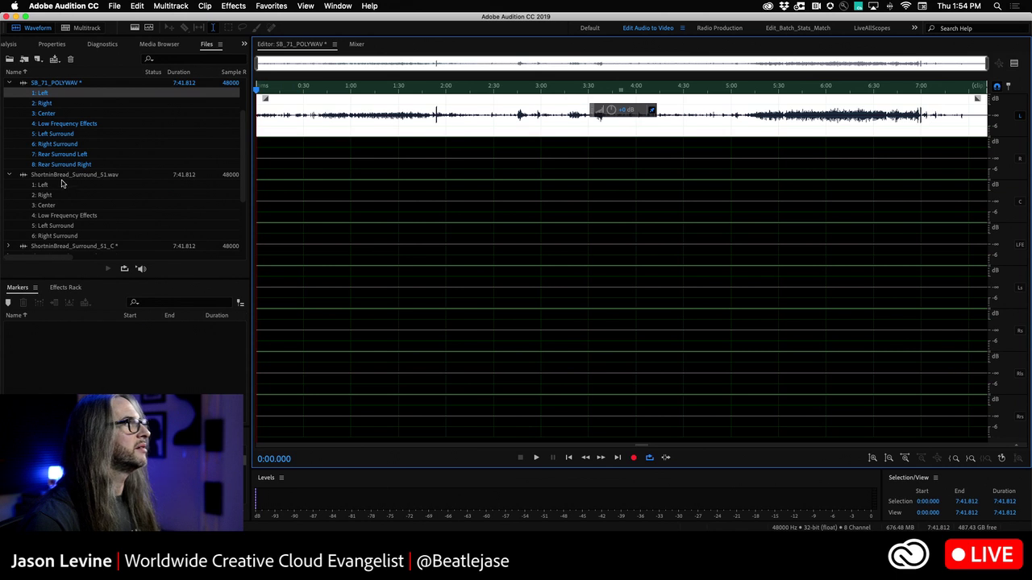
# Copy all audio from the right (R) mono file and paste it into only the Right channel of SB_71_POLYWAV.
pyautogui.click(11, 176)
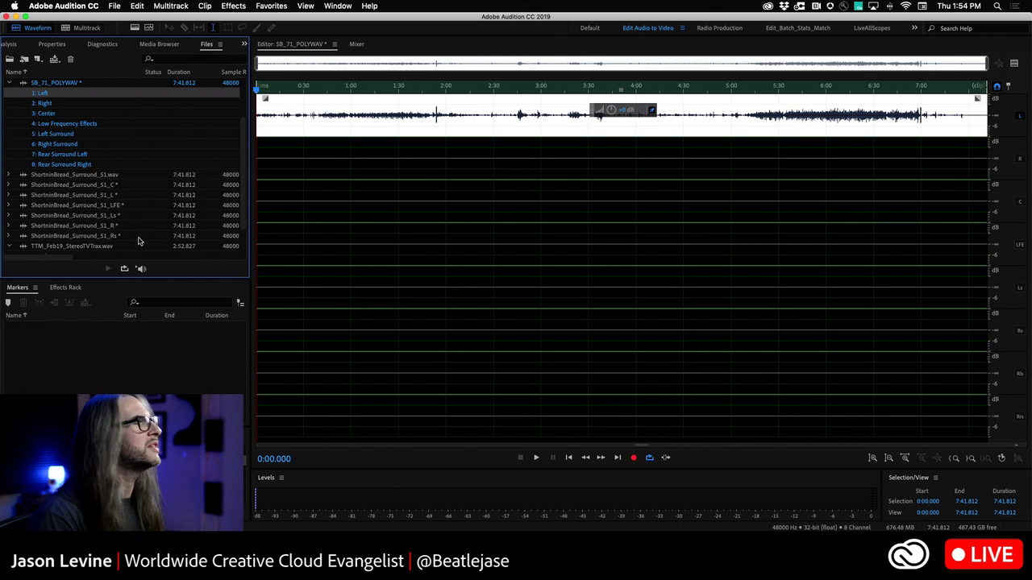
pyautogui.doubleClick(61, 226)
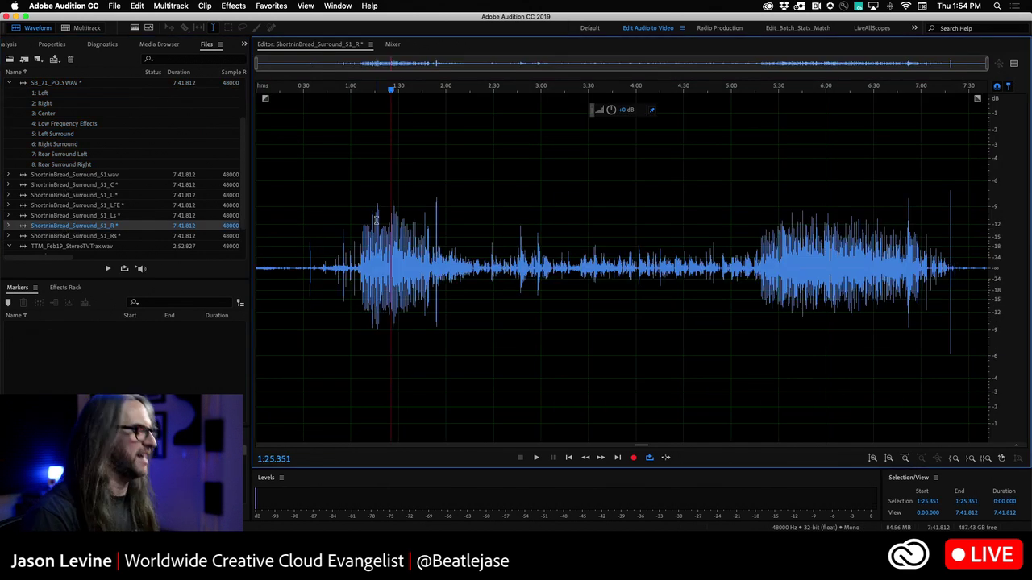
pyautogui.press('super+a')
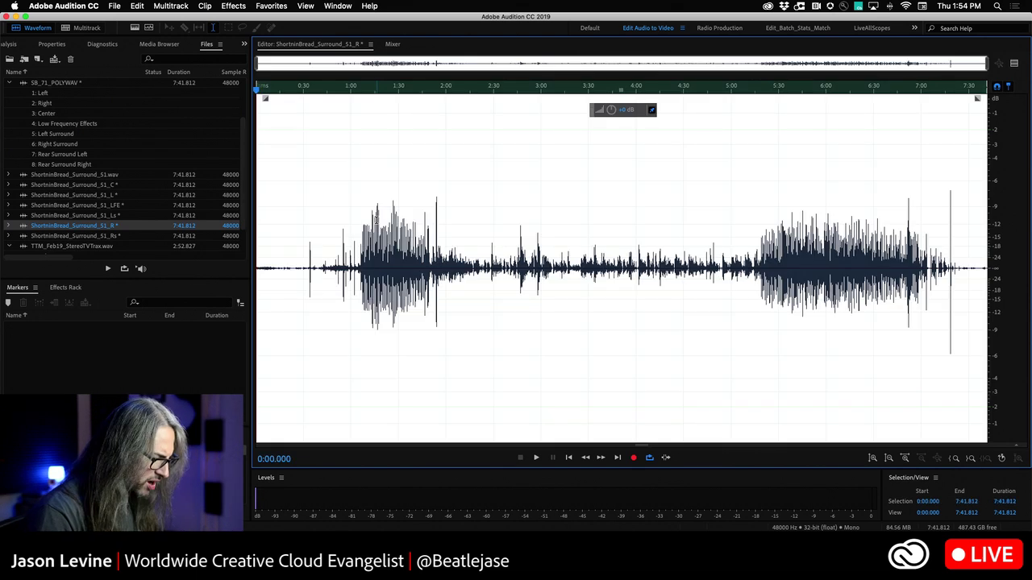
pyautogui.click(69, 105)
pyautogui.doubleClick(71, 109)
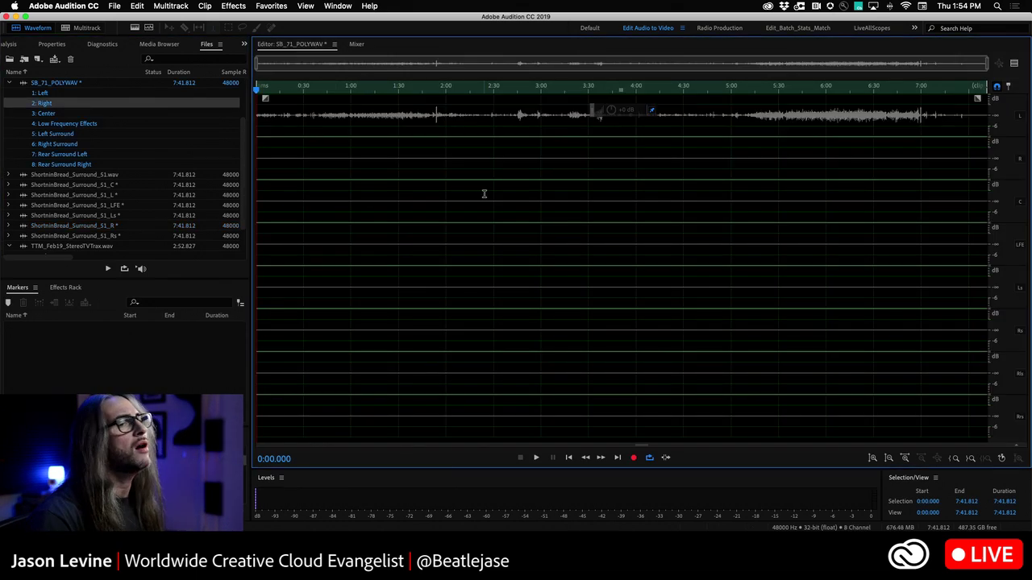
pyautogui.click(1020, 158)
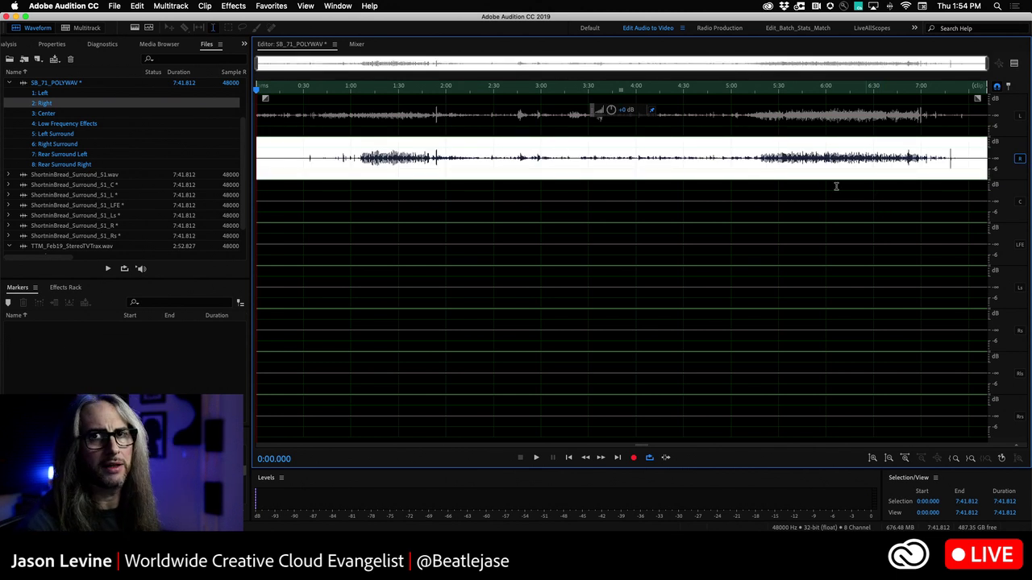
# Enable only the Center channel of SB_71_POLYWAV and paste the complete audio of the center (C) mono file into it.
pyautogui.click(1020, 158)
pyautogui.click(1020, 201)
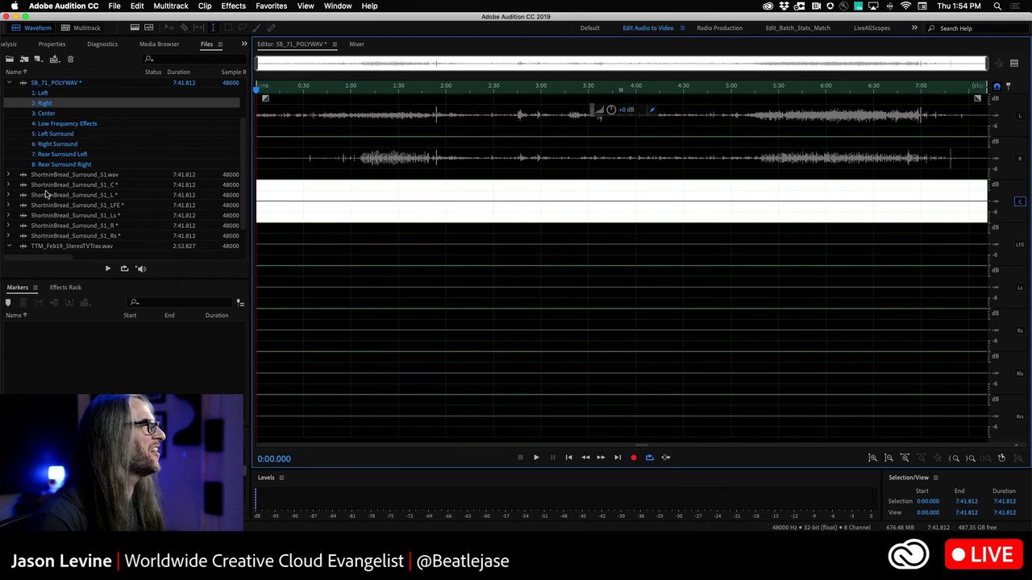
pyautogui.doubleClick(62, 186)
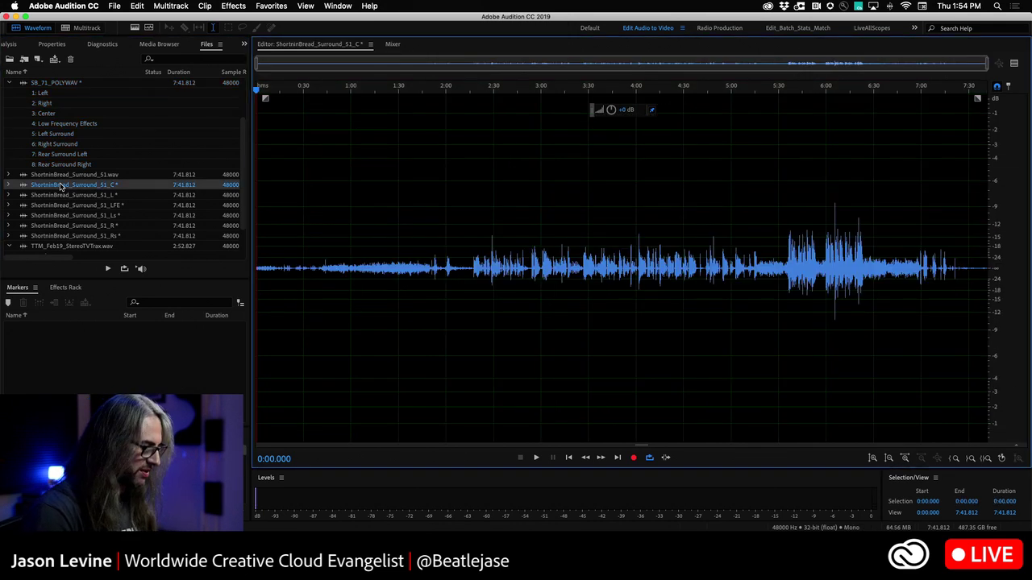
pyautogui.press('super+a')
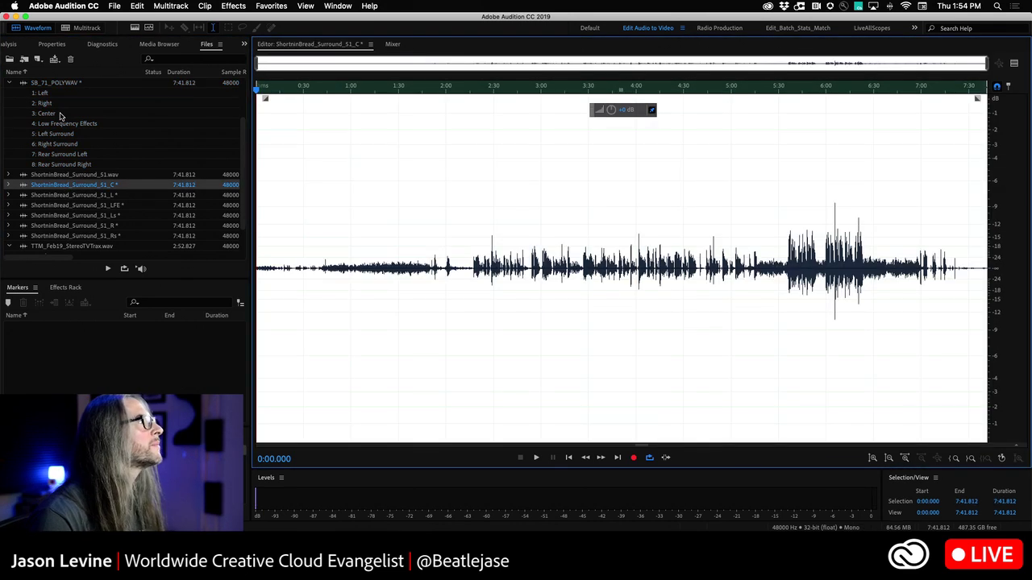
pyautogui.doubleClick(59, 113)
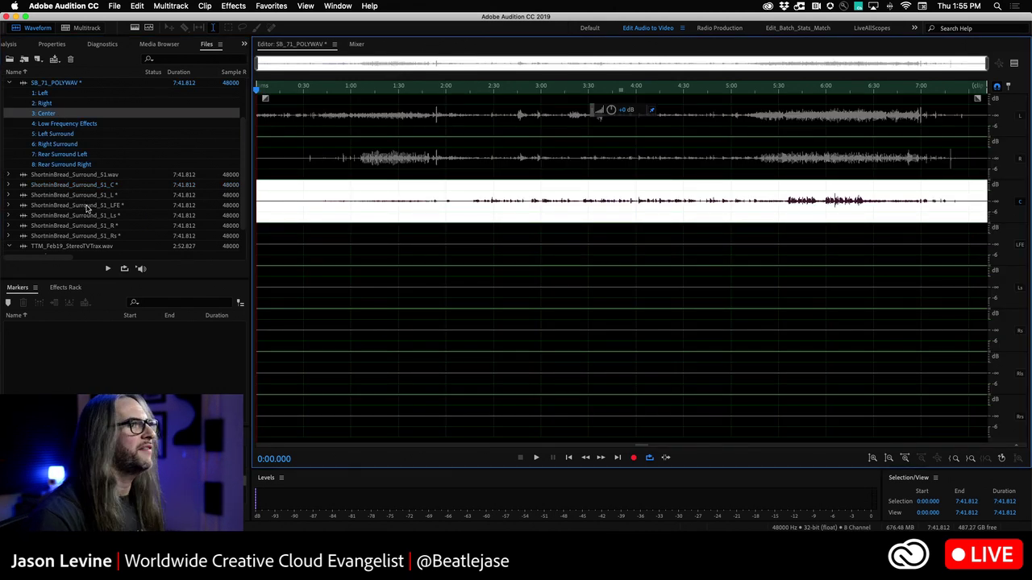
# Enable only the Low Frequency Effects channel of SB_71_POLYWAV and paste the complete audio of the LFE mono file into it.
pyautogui.click(1021, 202)
pyautogui.click(1018, 245)
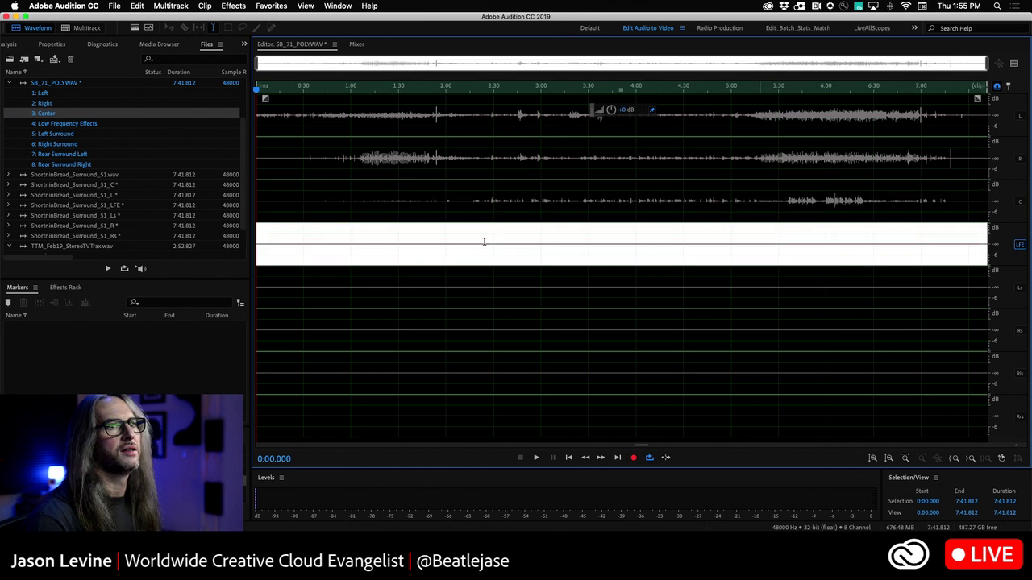
pyautogui.doubleClick(78, 206)
pyautogui.press('super+a')
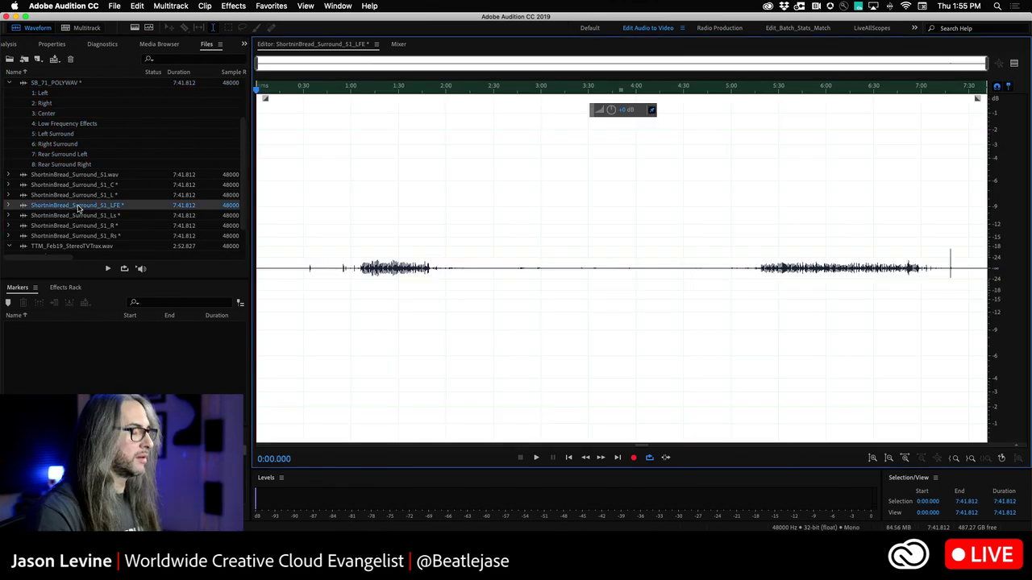
pyautogui.doubleClick(64, 123)
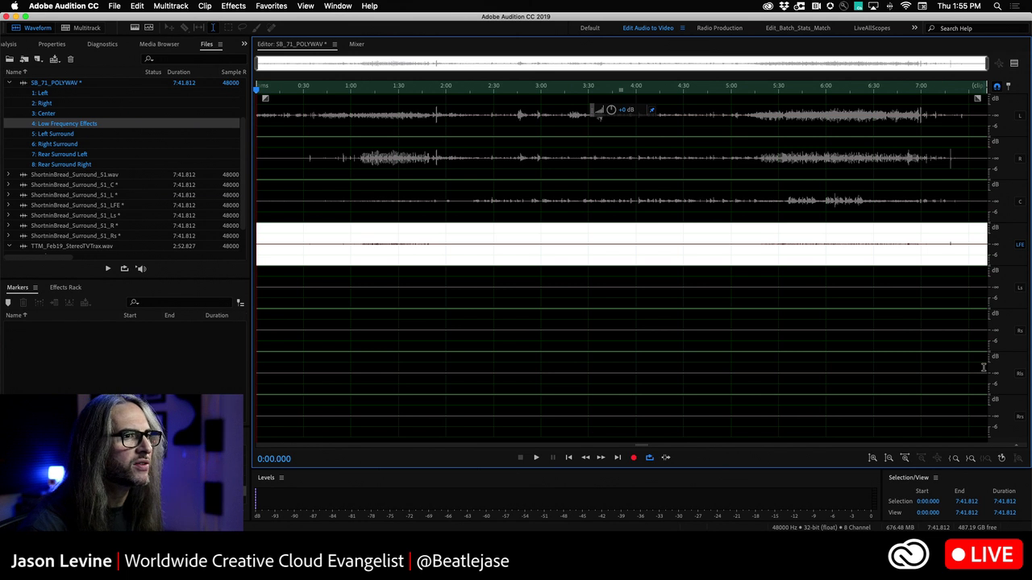
# Copy all audio from the left surround (Ls) mono file and paste it into only the Rear Surround Left channel of SB_71_POLYWAV.
pyautogui.click(1020, 246)
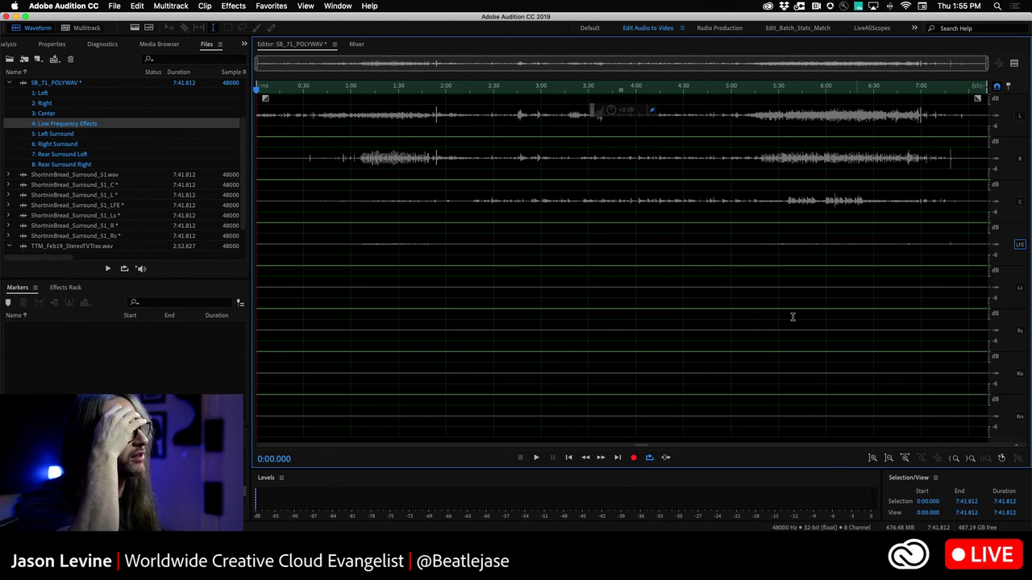
pyautogui.doubleClick(56, 216)
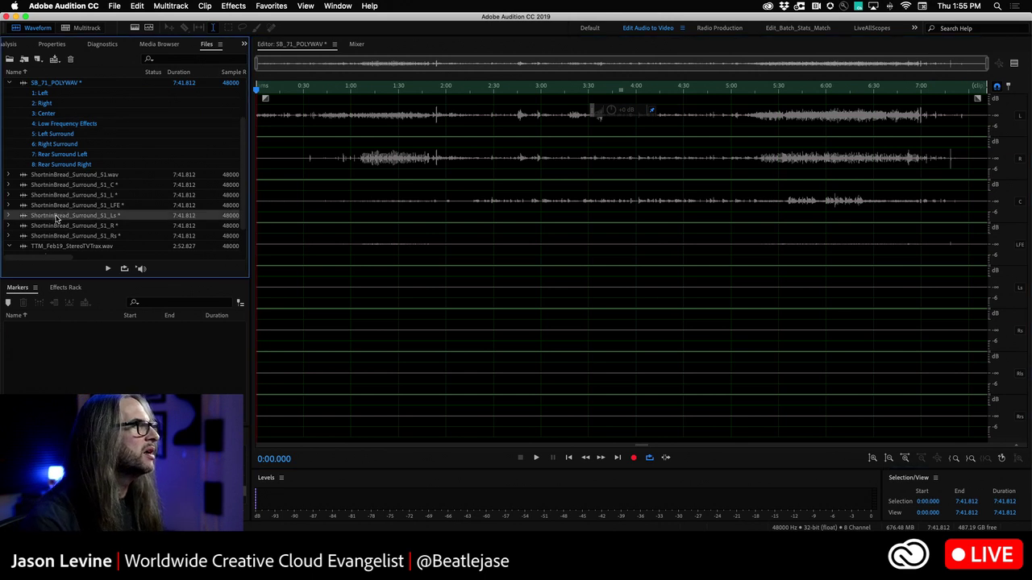
pyautogui.press('super+a')
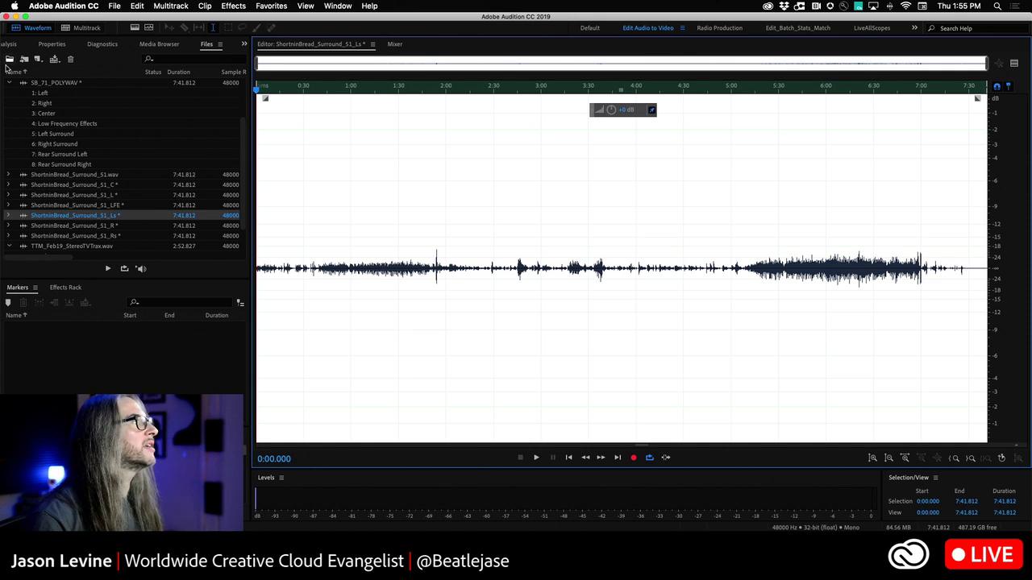
pyautogui.click(63, 156)
pyautogui.doubleClick(63, 156)
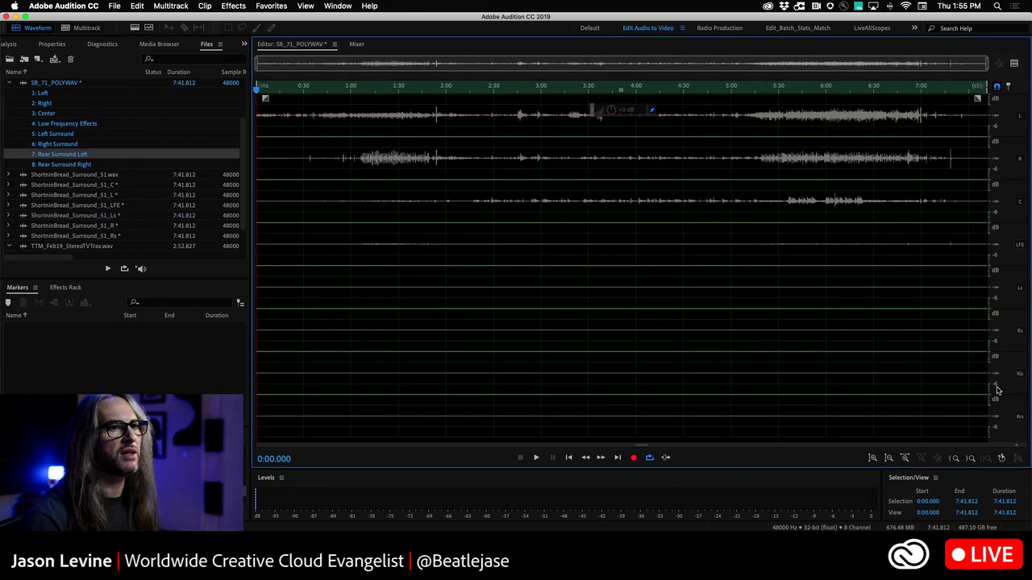
pyautogui.scroll(3, 1006, 391)
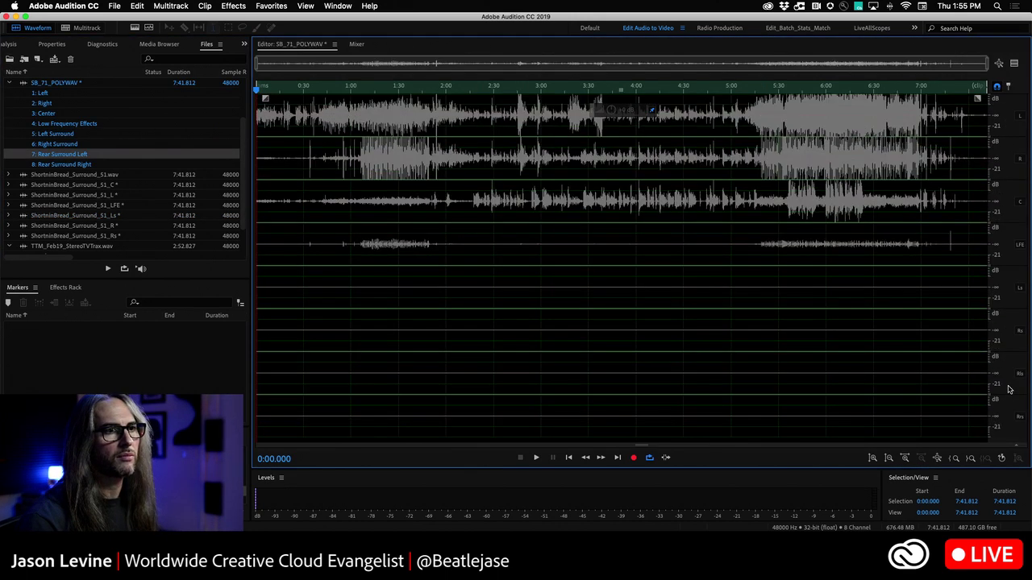
pyautogui.click(1019, 375)
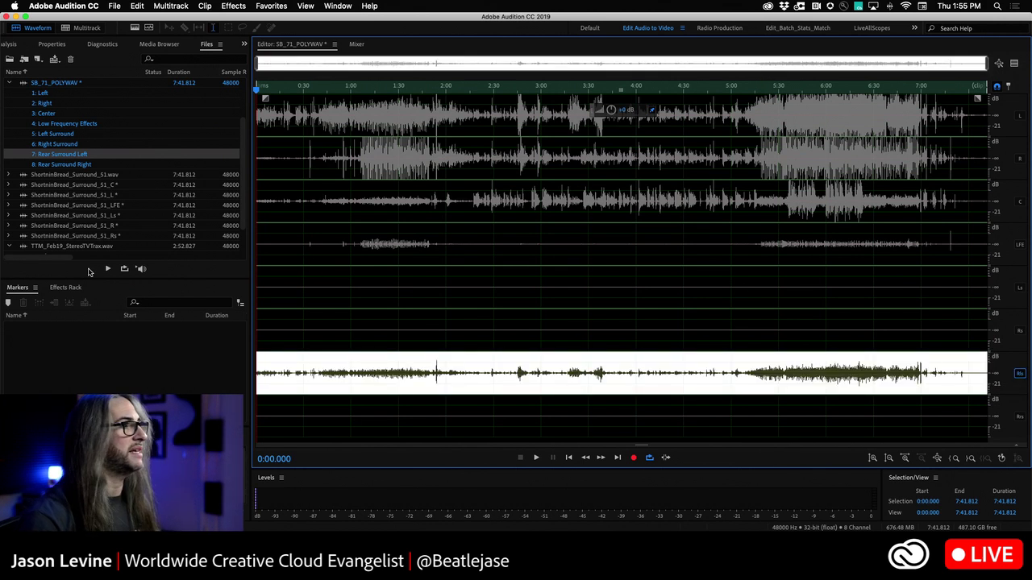
# Copy all audio from the right surround (Rs) mono file and paste it into only the Rear Surround Right channel of SB_71_POLYWAV.
pyautogui.click(91, 236)
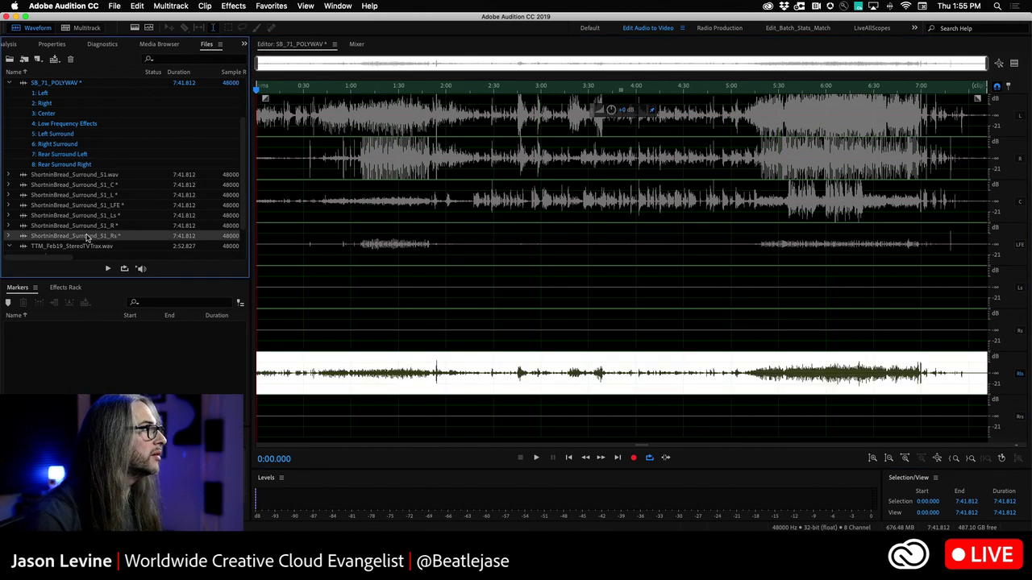
pyautogui.press('super+a')
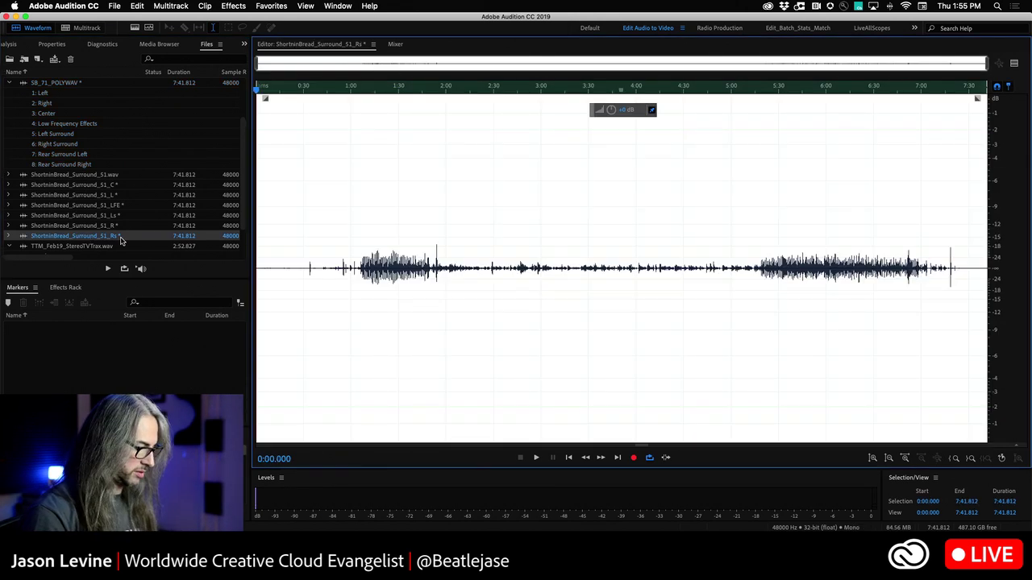
pyautogui.doubleClick(72, 165)
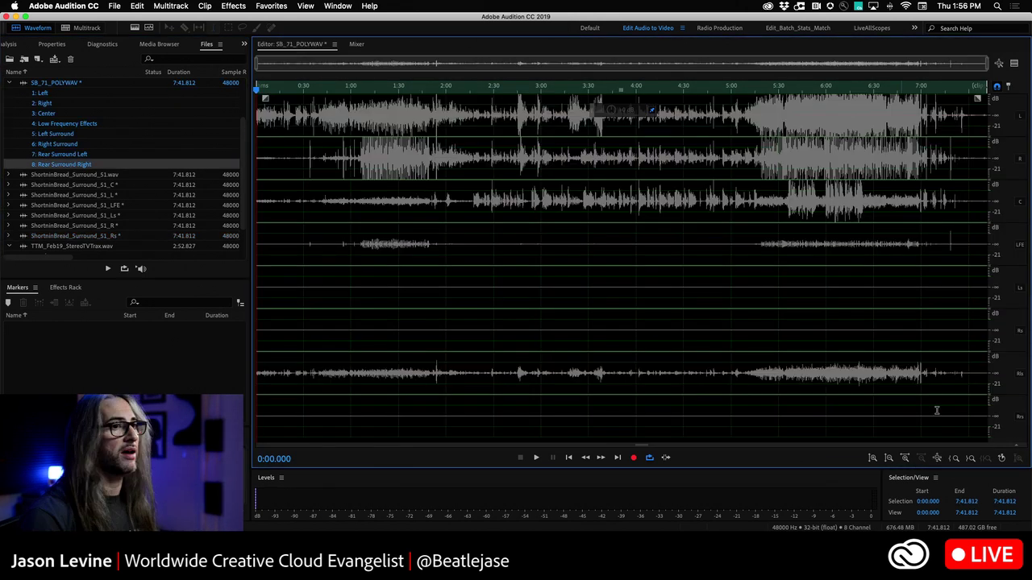
pyautogui.click(1019, 417)
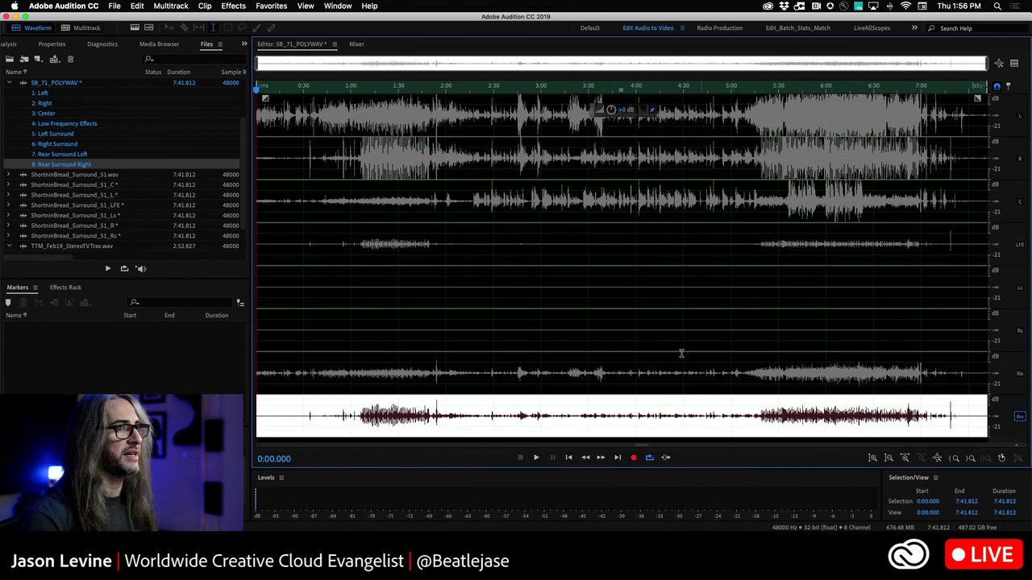
# Clear the selection and re-enable all the disabled channels so that all eight channels of SB_71_POLYWAV are active.
pyautogui.click(657, 355)
pyautogui.click(1020, 373)
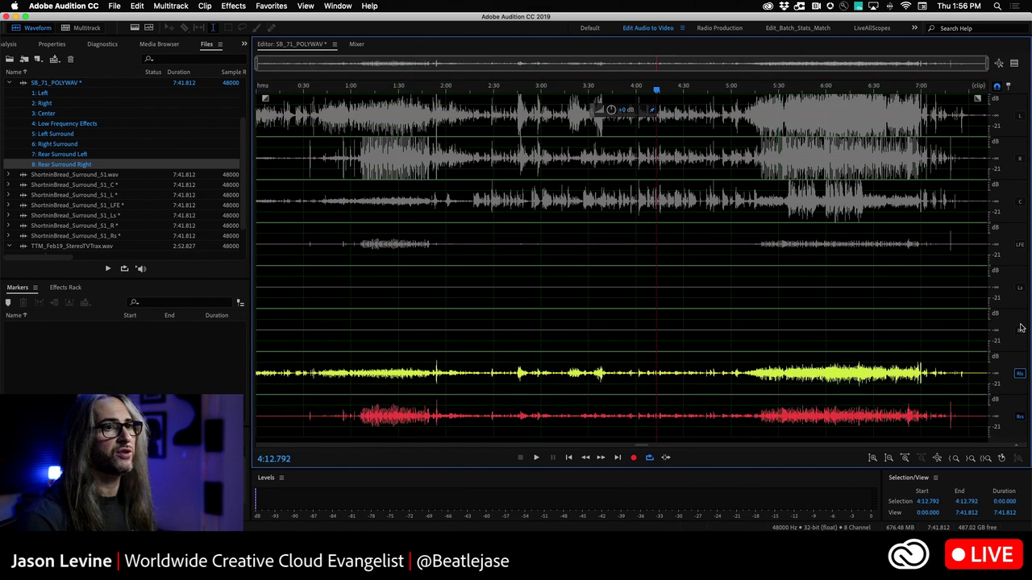
pyautogui.click(1020, 288)
pyautogui.click(1018, 331)
pyautogui.click(1020, 245)
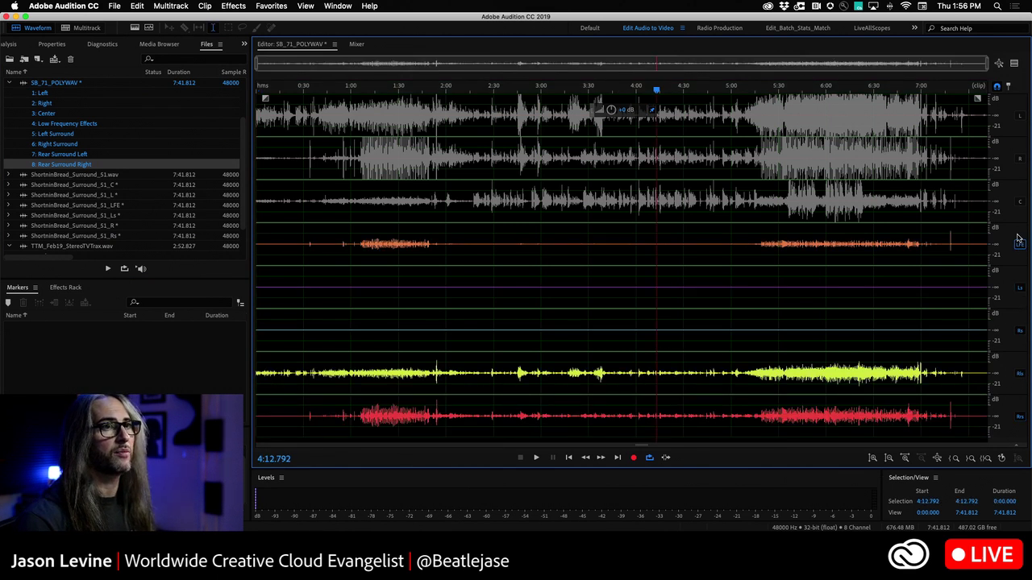
pyautogui.click(1020, 201)
pyautogui.click(1020, 160)
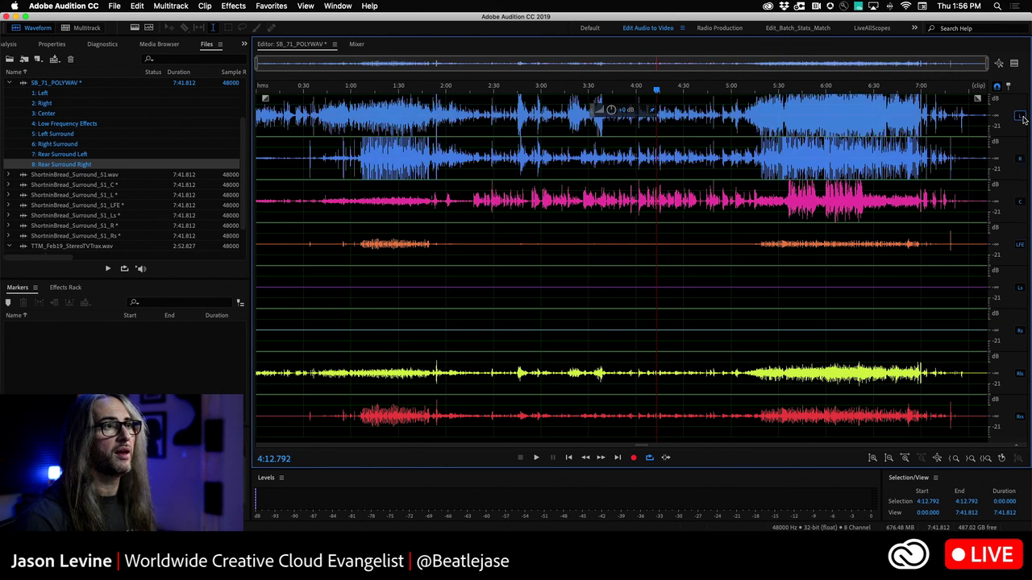
pyautogui.click(1019, 116)
pyautogui.scroll(-2, 1007, 337)
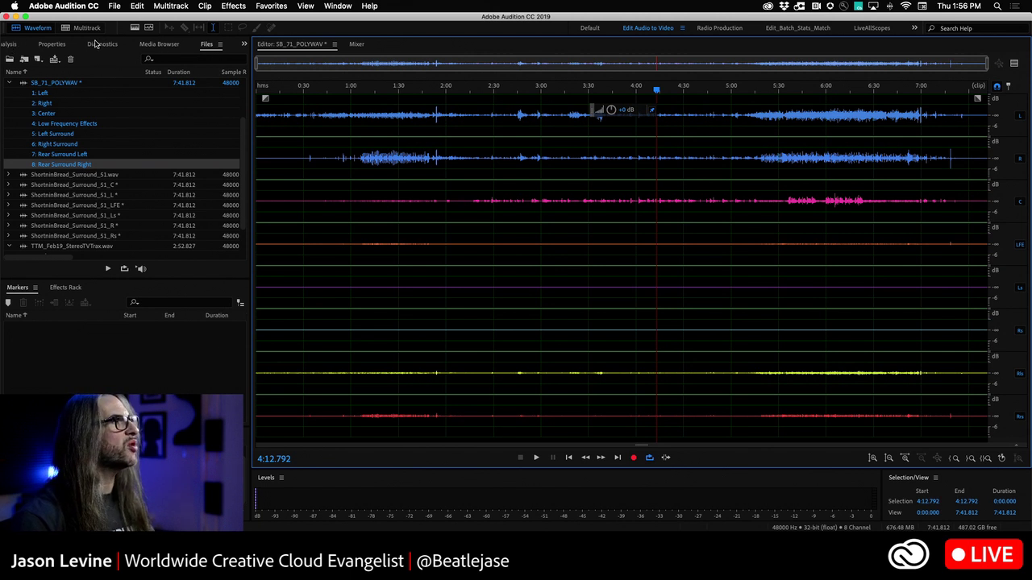
# Examine the multichannel frequency analysis of SB_71_POLYWAV at about 1:34.669, enlarging the graph to full size and restoring it.
pyautogui.click(13, 45)
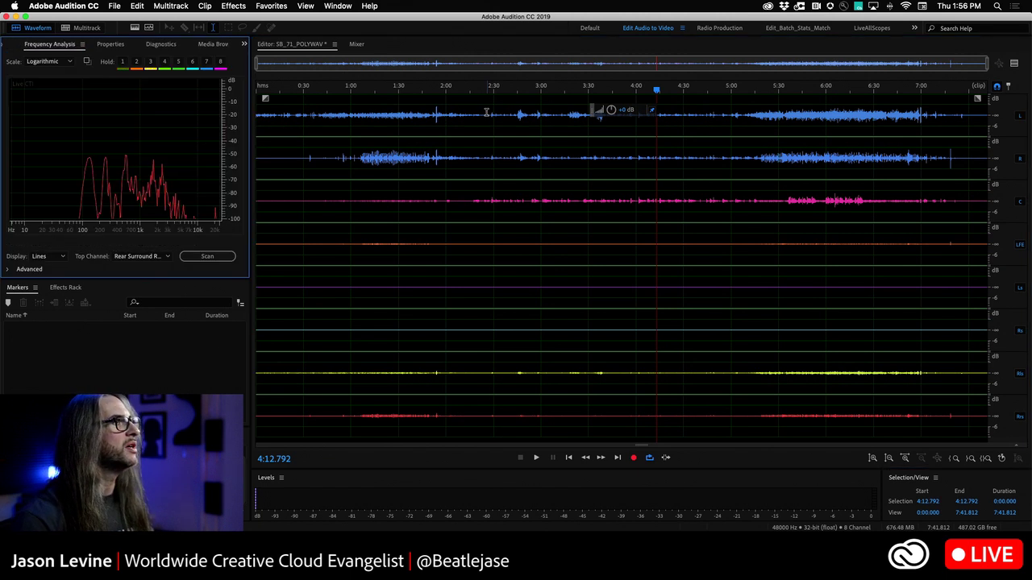
pyautogui.click(376, 87)
pyautogui.moveTo(376, 88); pyautogui.dragTo(405, 89)
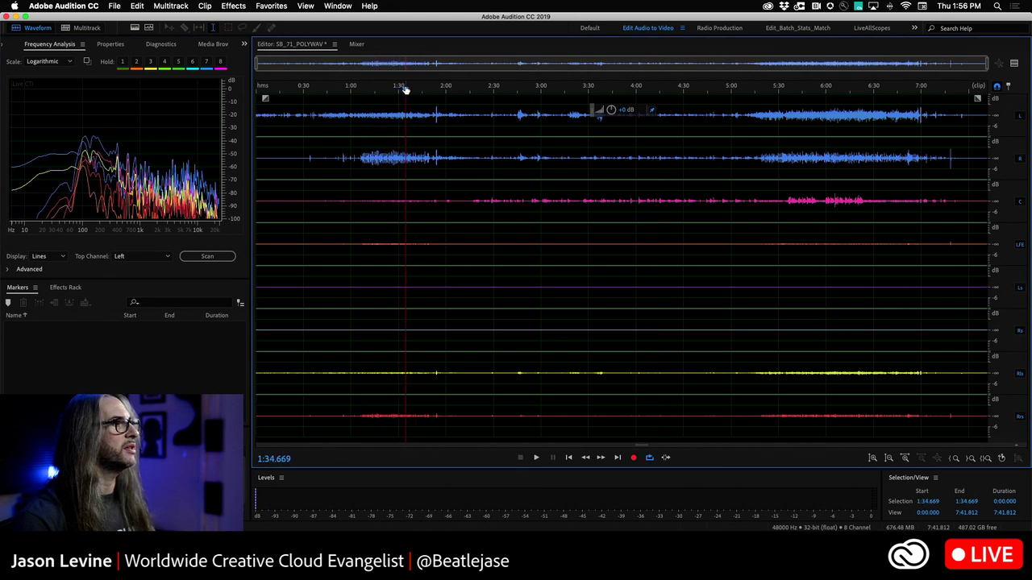
pyautogui.press('`')
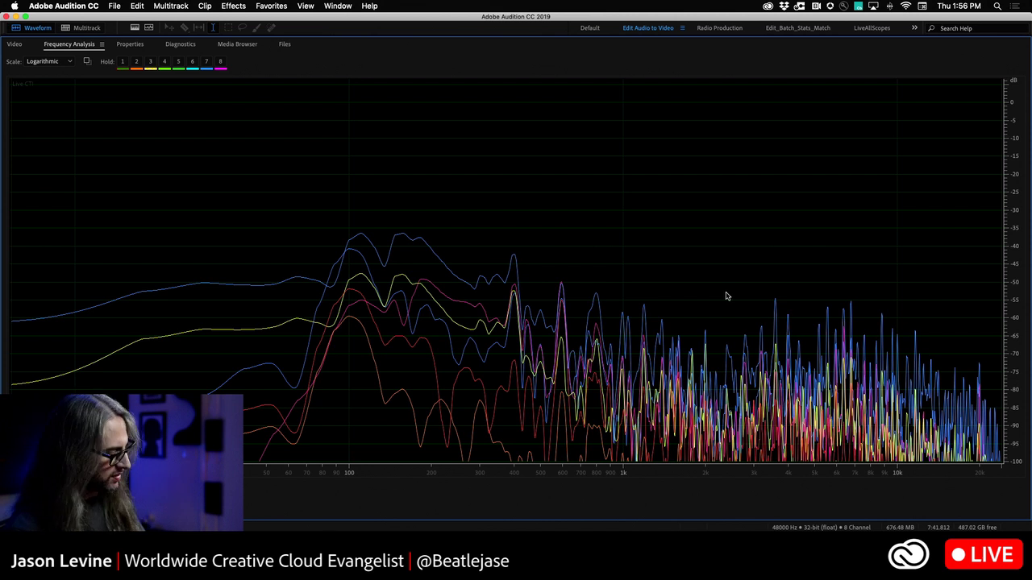
pyautogui.press('`')
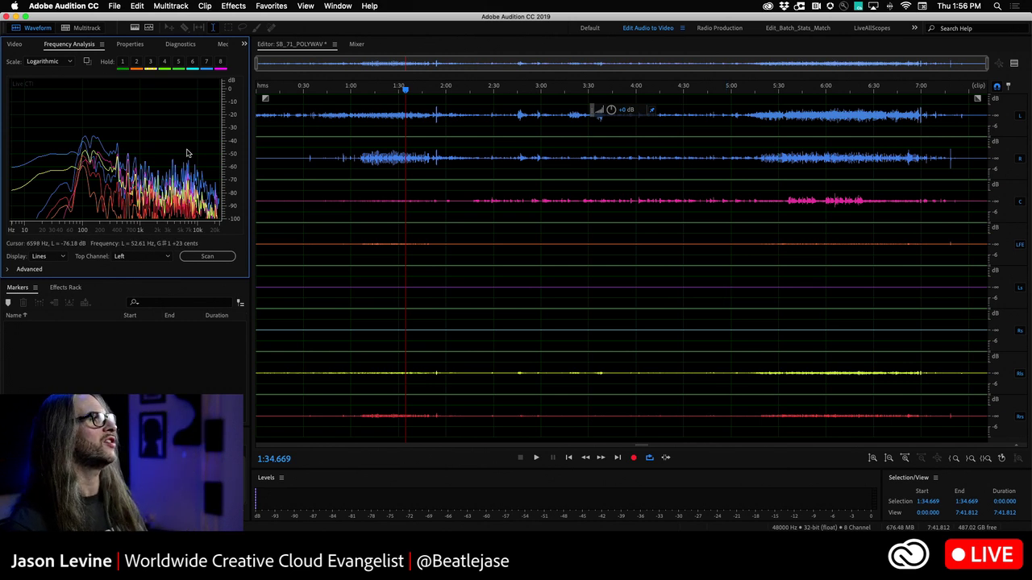
# Enlarge the frequency analysis again, compare the live spectrum with a held snapshot in slot 3, and restore the normal layout.
pyautogui.press('`')
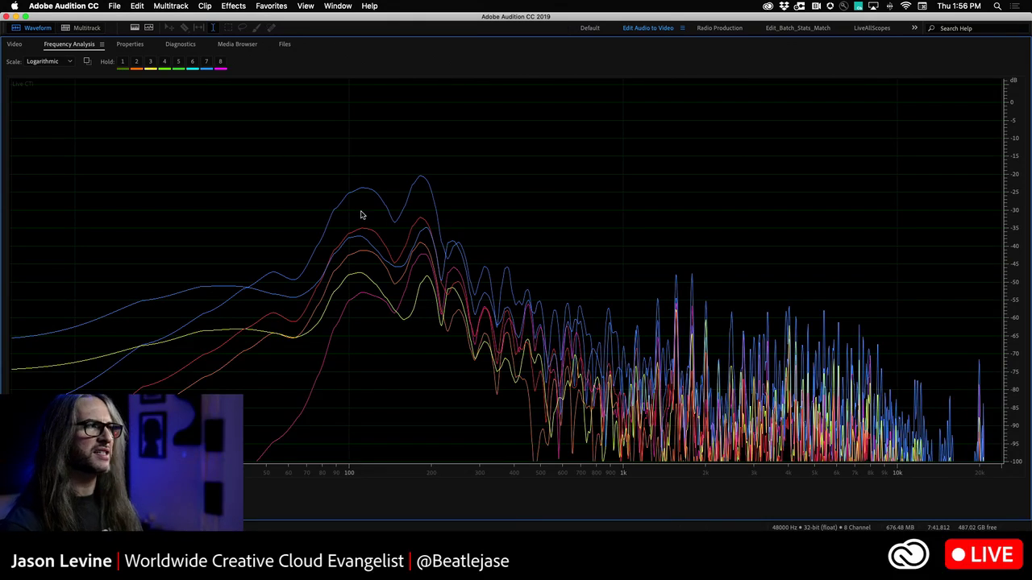
pyautogui.click(149, 61)
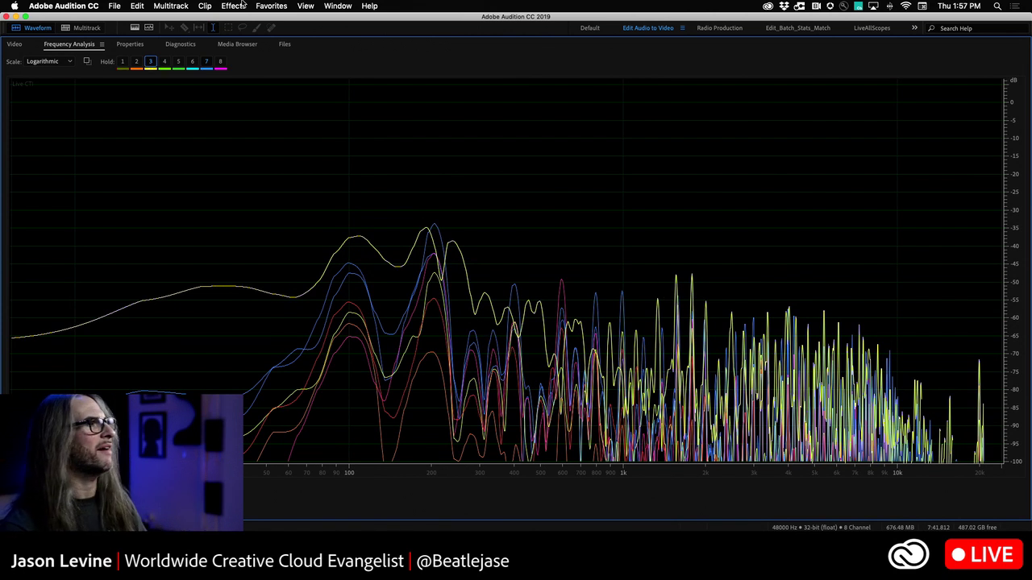
pyautogui.click(150, 61)
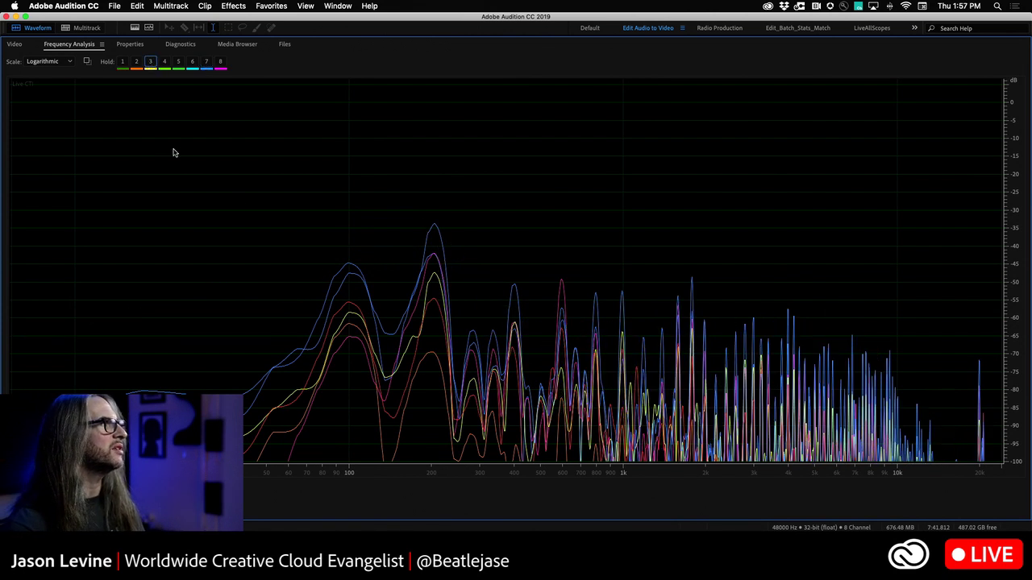
pyautogui.press('`')
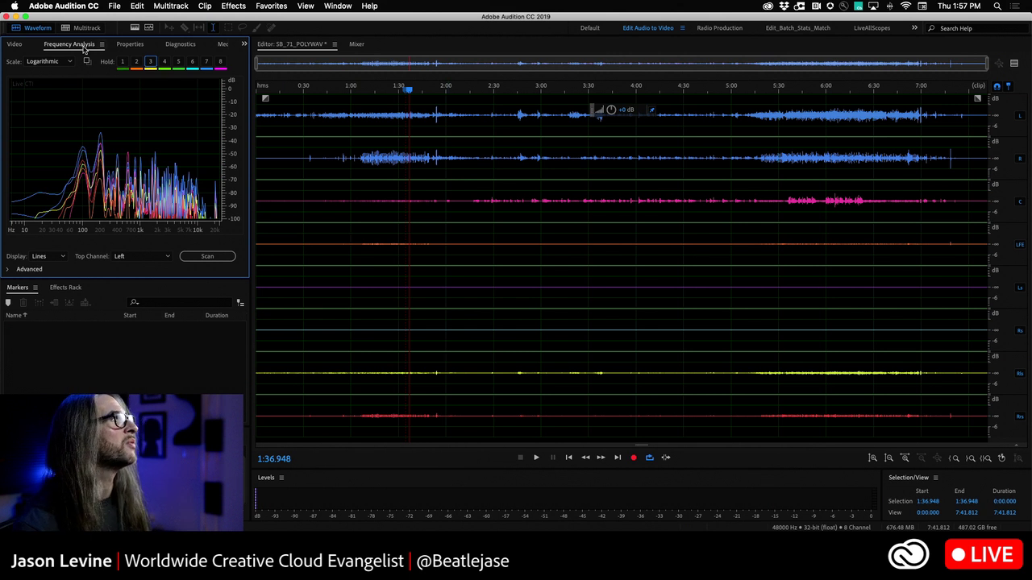
# Check the properties of SB_71_POLYWAV and save it to the Desktop in Wave PCM format as SB_71_POLYWAV.bwf.
pyautogui.click(131, 45)
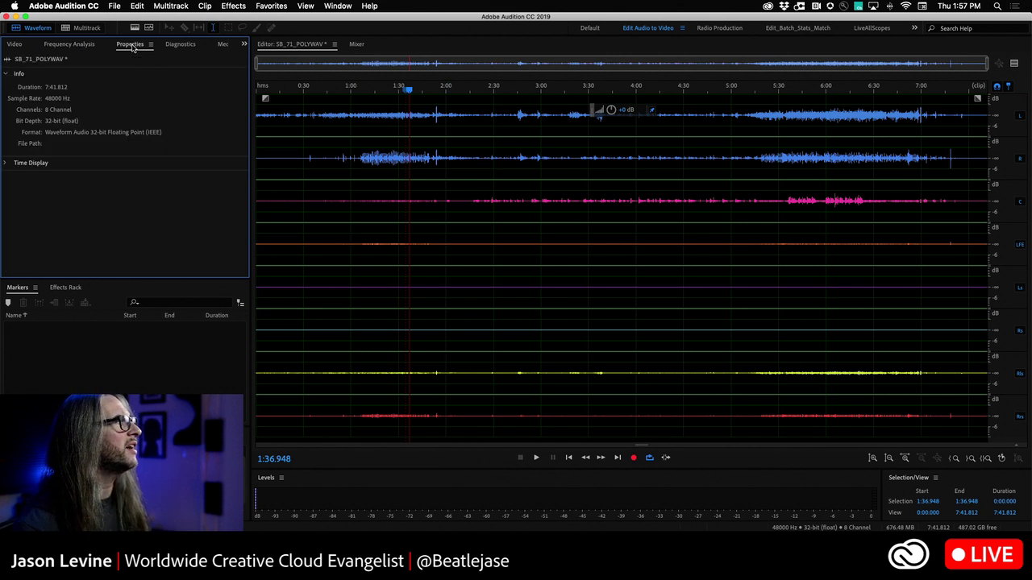
pyautogui.hotkey('alt', '9')
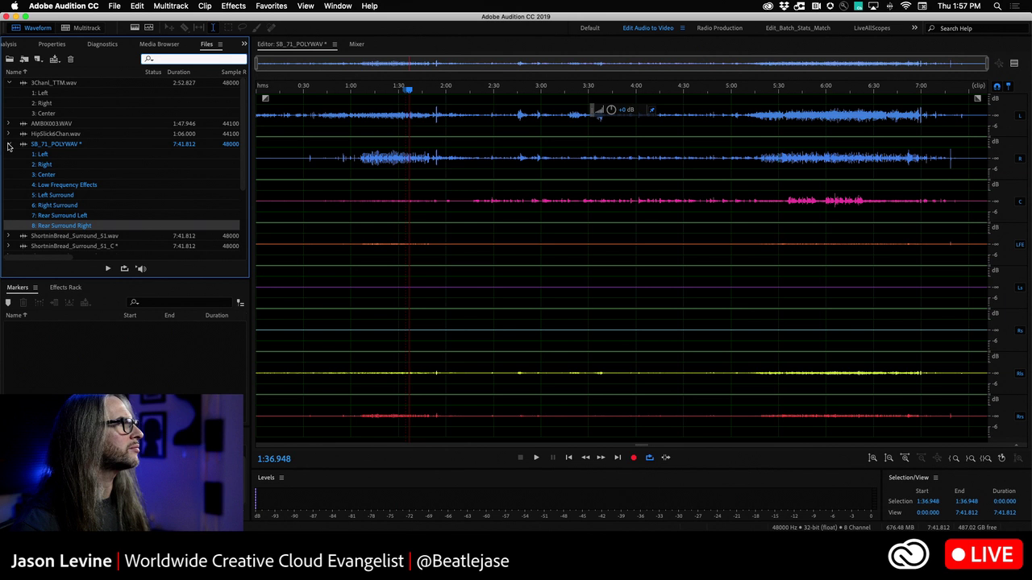
pyautogui.click(38, 145)
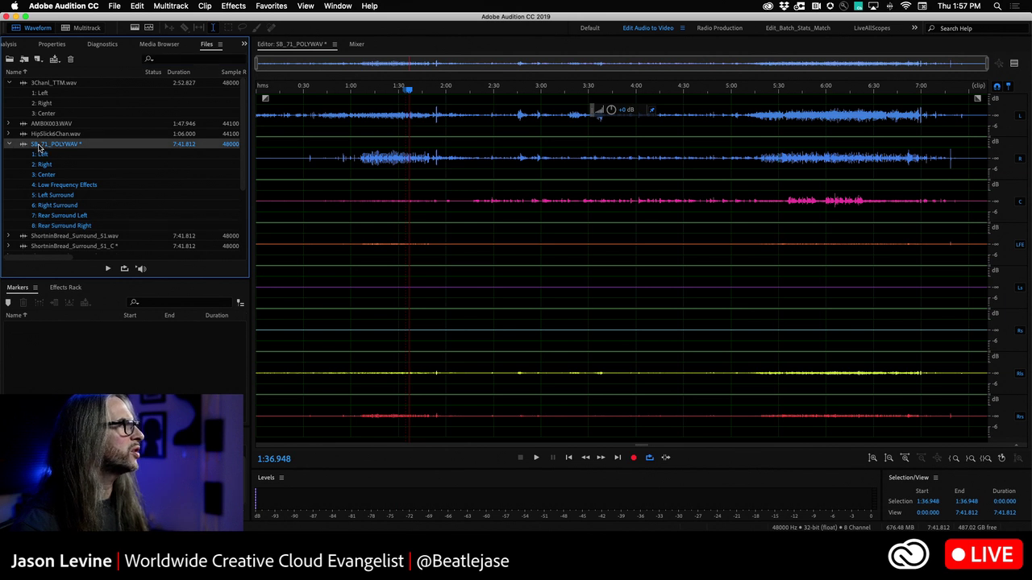
pyautogui.click(123, 4)
pyautogui.click(145, 132)
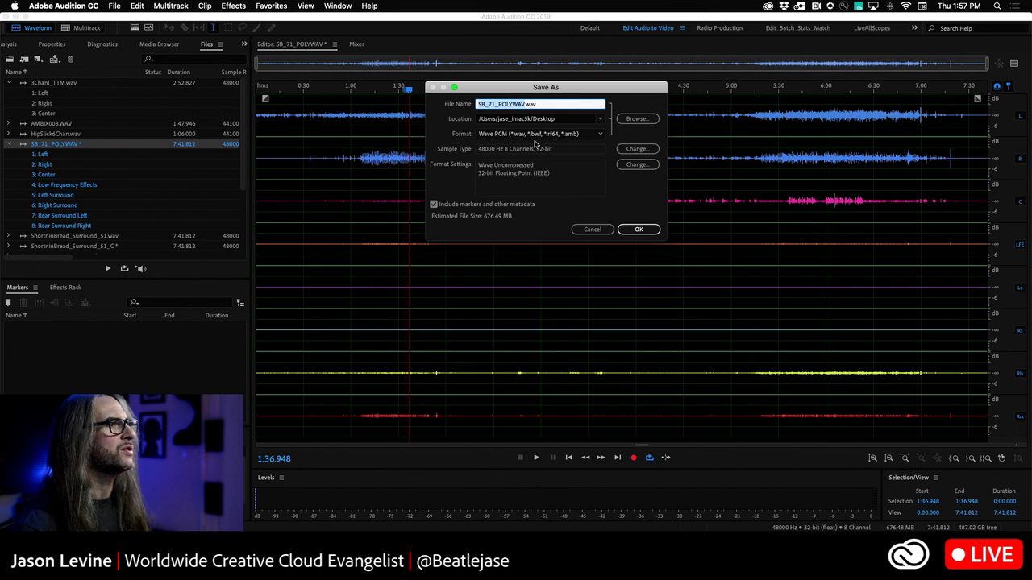
pyautogui.click(524, 104)
pyautogui.press('BackSpace')
pyautogui.press('BackSpace')
pyautogui.press('BackSpace')
pyautogui.write('bwf')
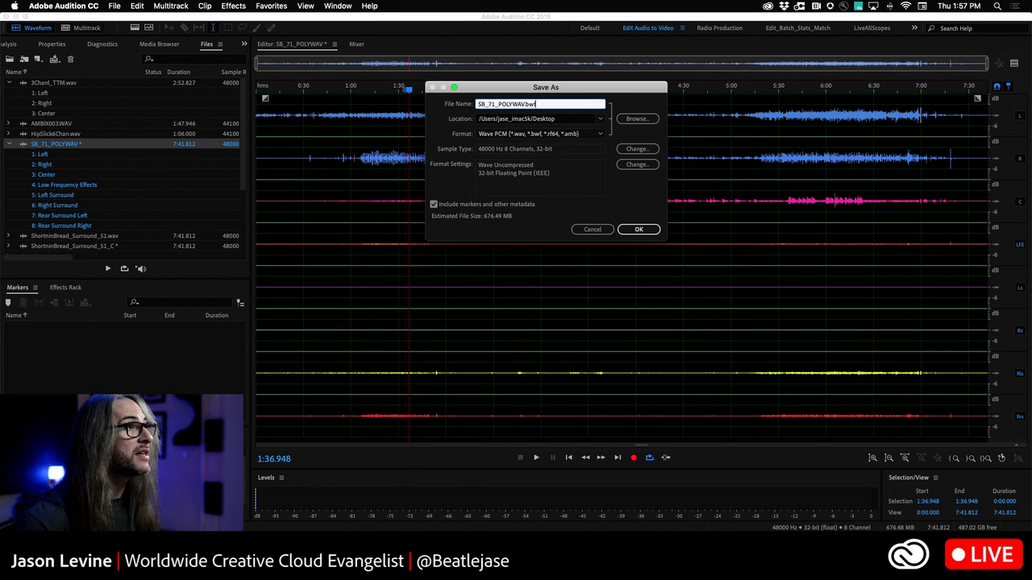
pyautogui.click(636, 229)
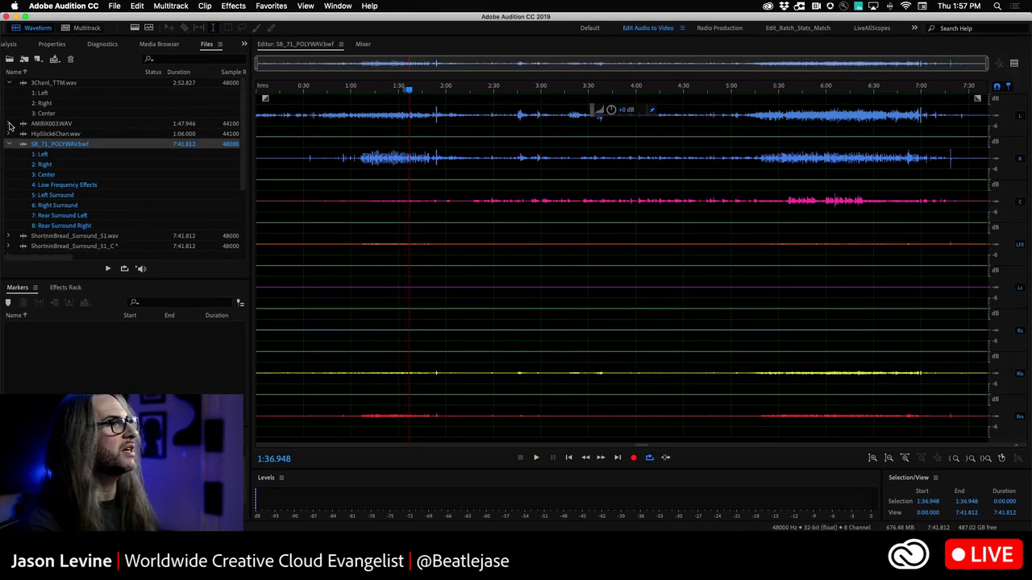
# Open the four-channel file AMBIX003.WAV and label its first channel Ambisonics W, accepting the channel label alert.
pyautogui.click(9, 125)
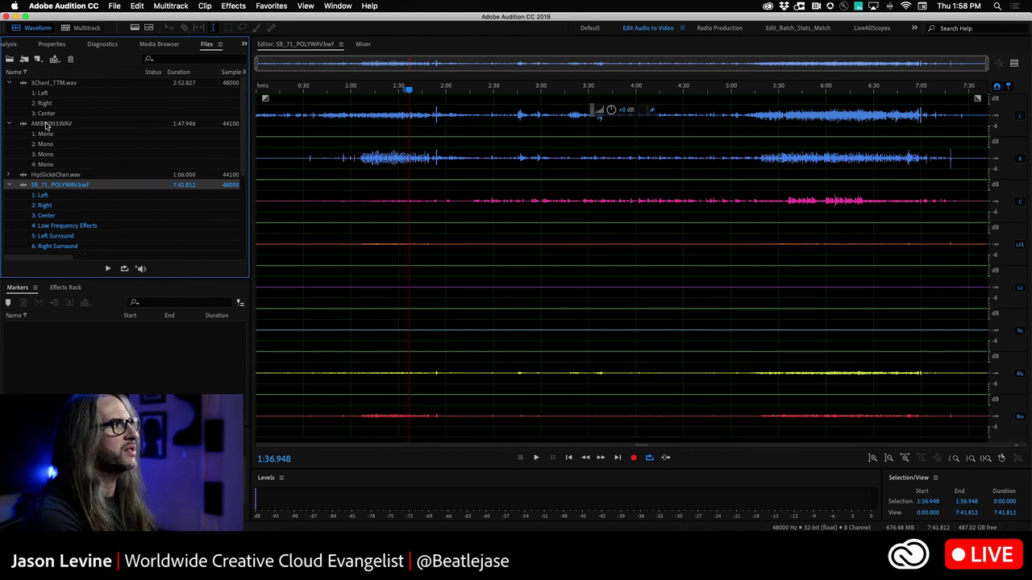
pyautogui.doubleClick(47, 124)
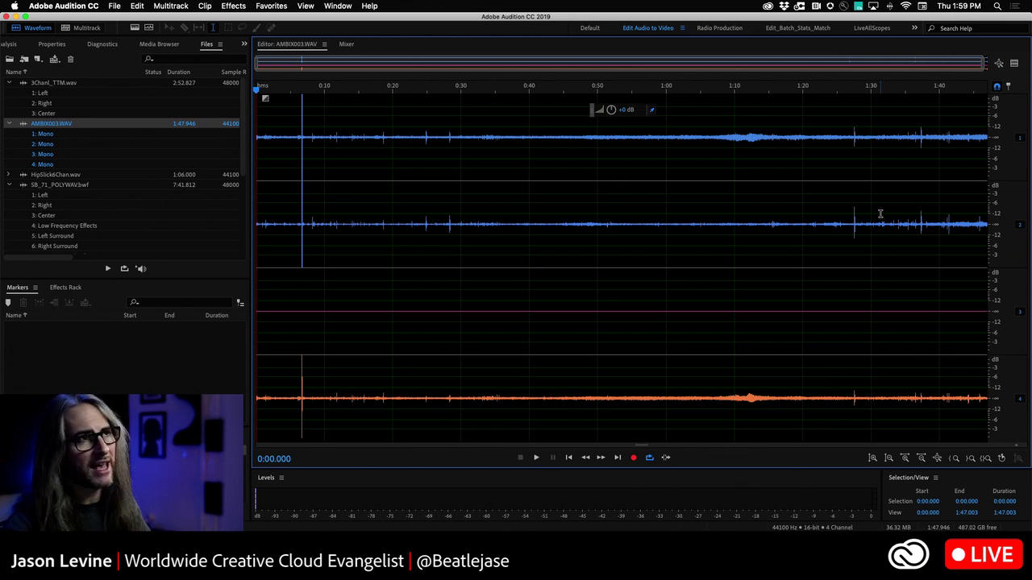
pyautogui.click(1021, 139)
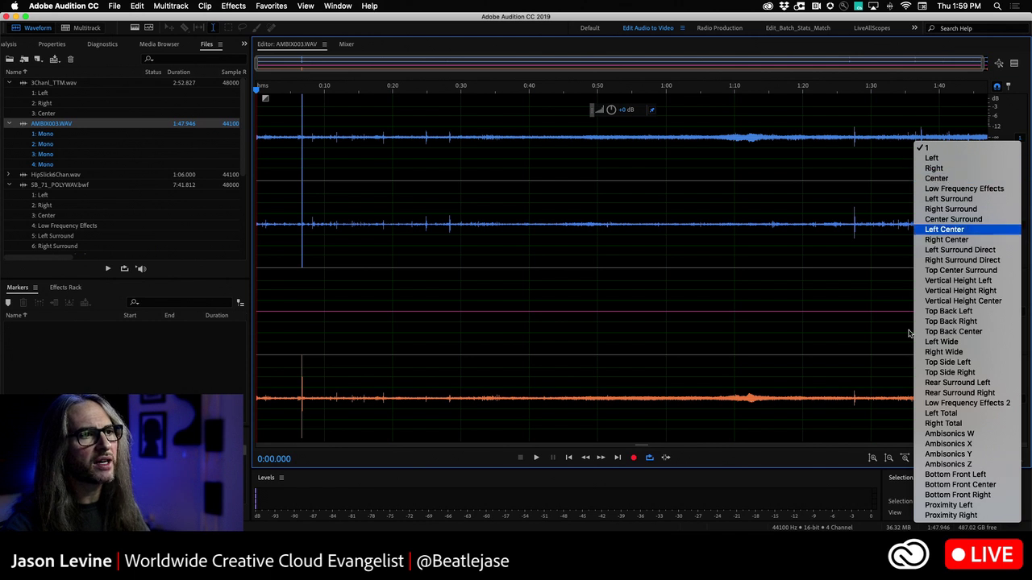
pyautogui.click(985, 435)
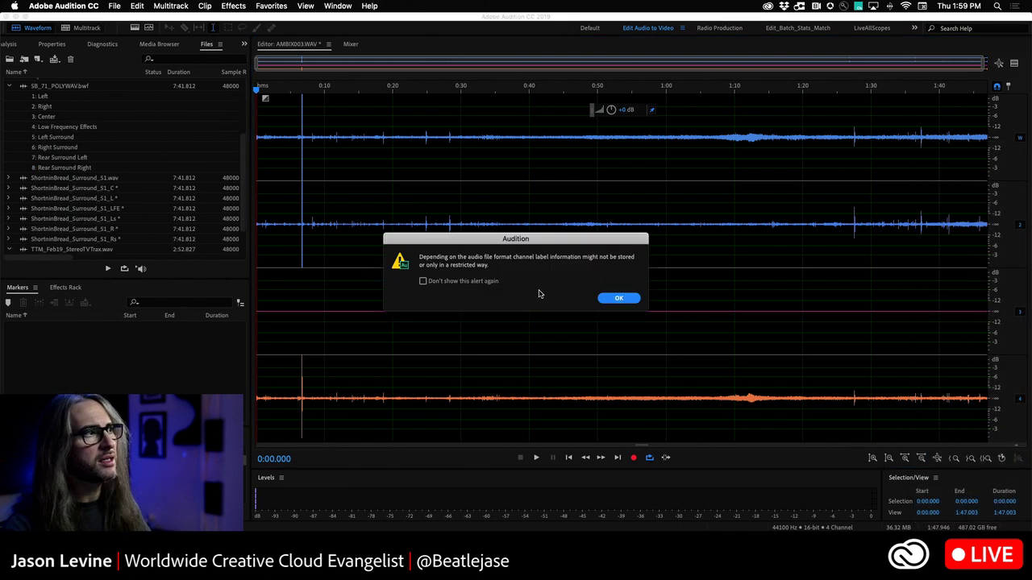
pyautogui.click(616, 298)
# Label channels 2, 3 and 4 of AMBIX003.WAV as Ambisonics X, Ambisonics Y and Ambisonics Z.
pyautogui.click(1020, 226)
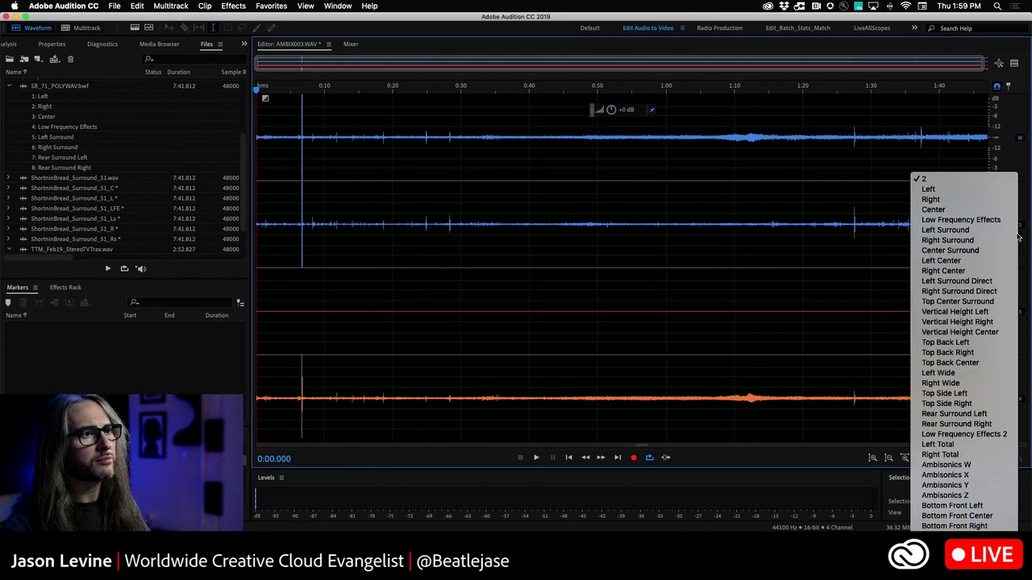
pyautogui.click(945, 475)
pyautogui.click(1018, 315)
pyautogui.click(945, 486)
pyautogui.click(1020, 402)
pyautogui.click(951, 495)
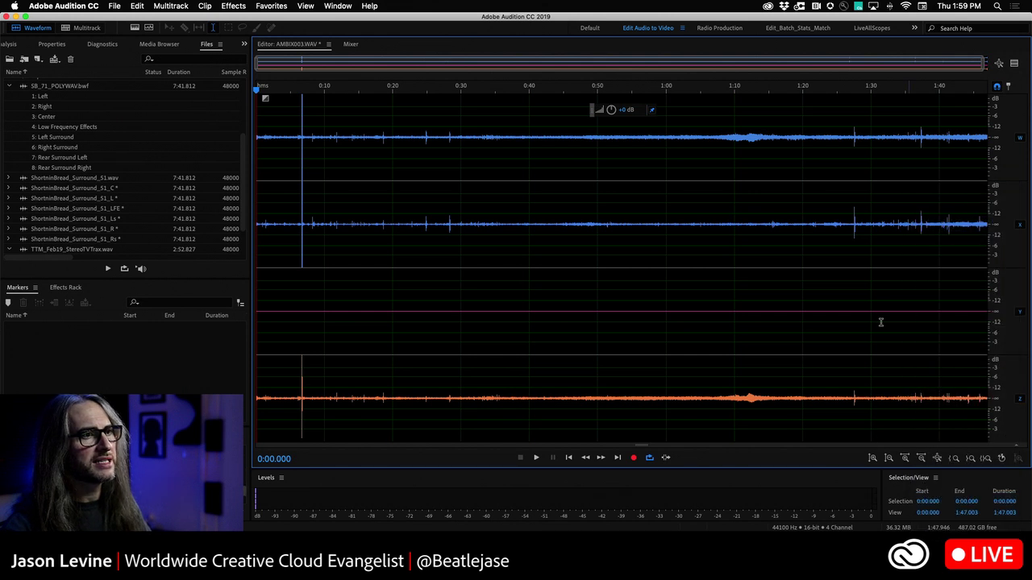
pyautogui.click(871, 347)
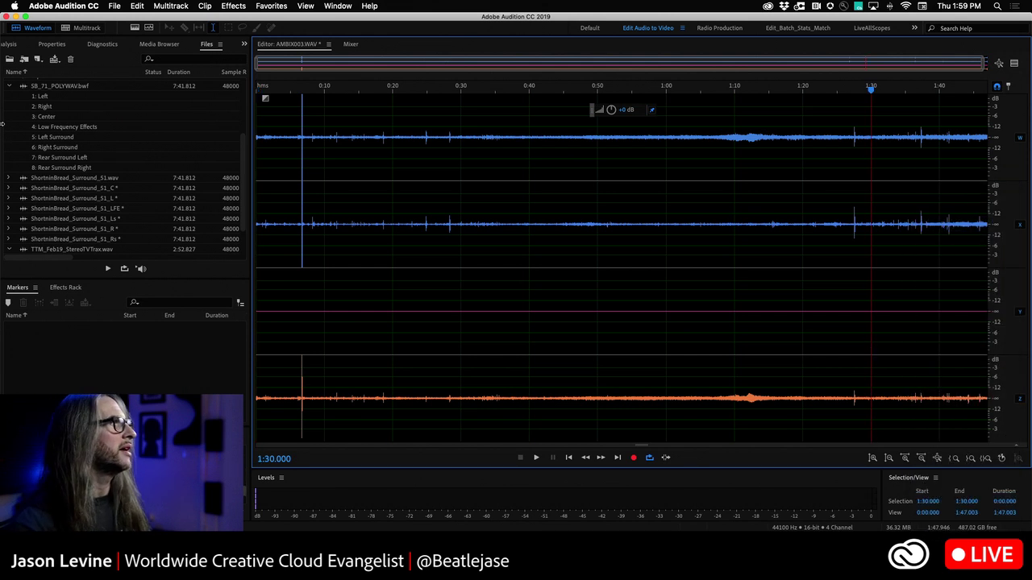
# Save the relabelled AMBIX003.WAV to the Desktop in Wave PCM format as AMBIX003_STREAM.amb.
pyautogui.click(15, 103)
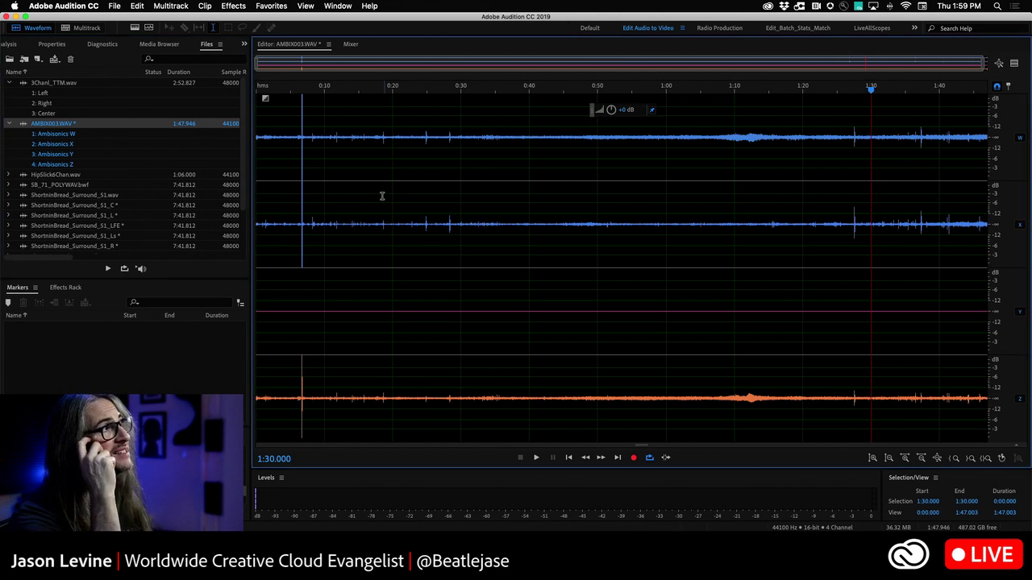
pyautogui.click(115, 6)
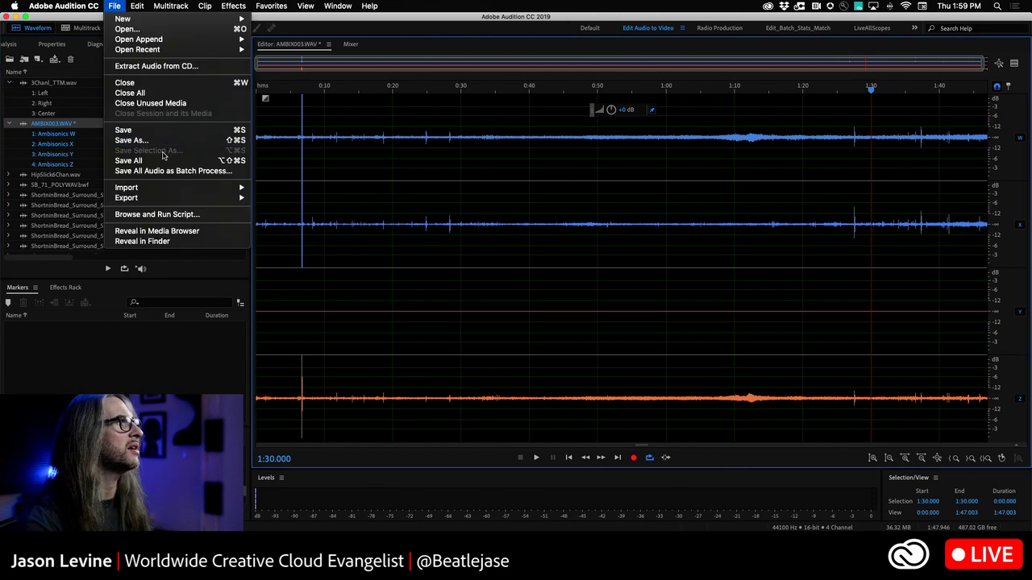
pyautogui.click(161, 143)
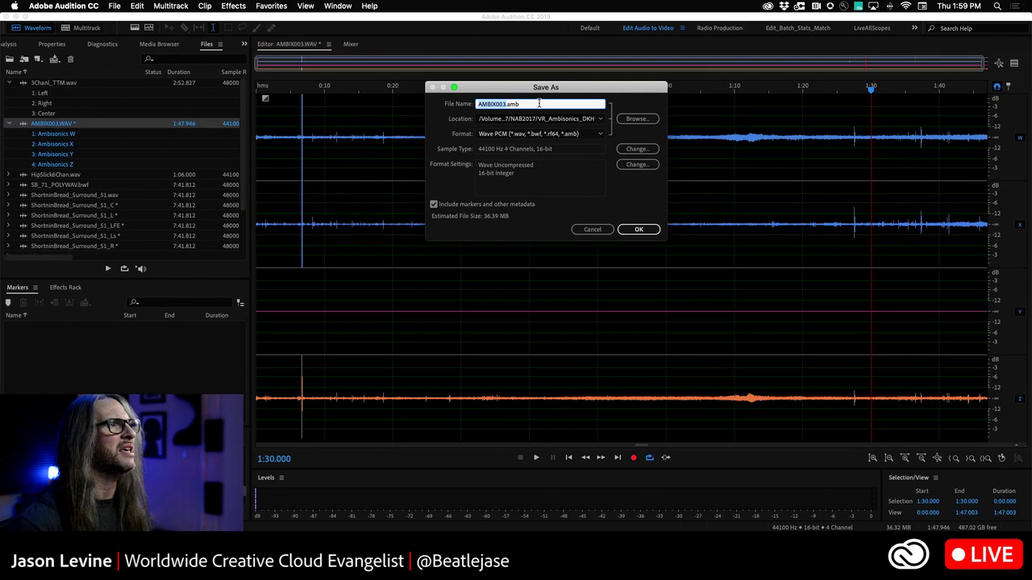
pyautogui.click(544, 102)
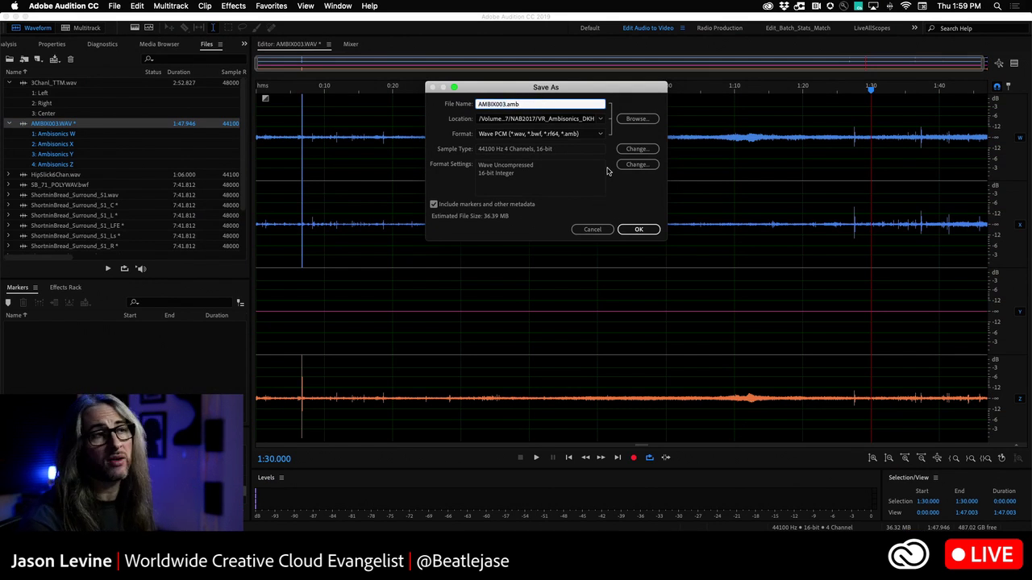
pyautogui.click(630, 120)
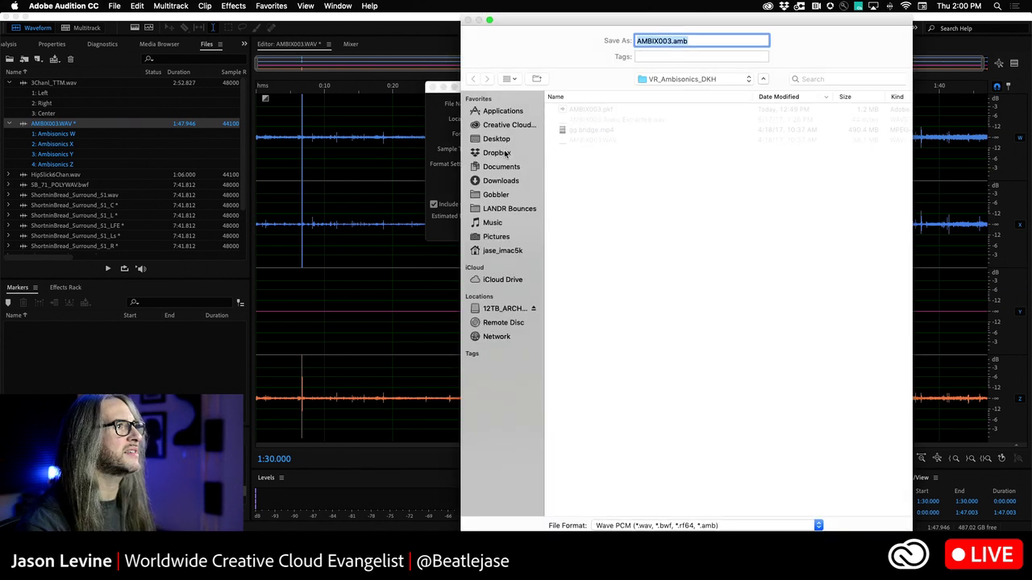
pyautogui.click(502, 140)
pyautogui.click(670, 40)
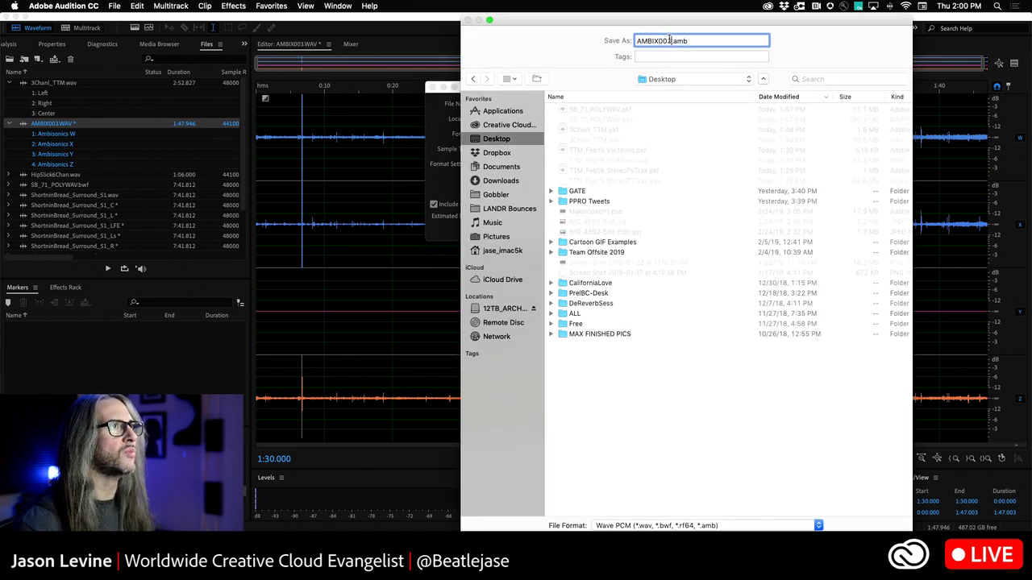
pyautogui.write('_STREAM')
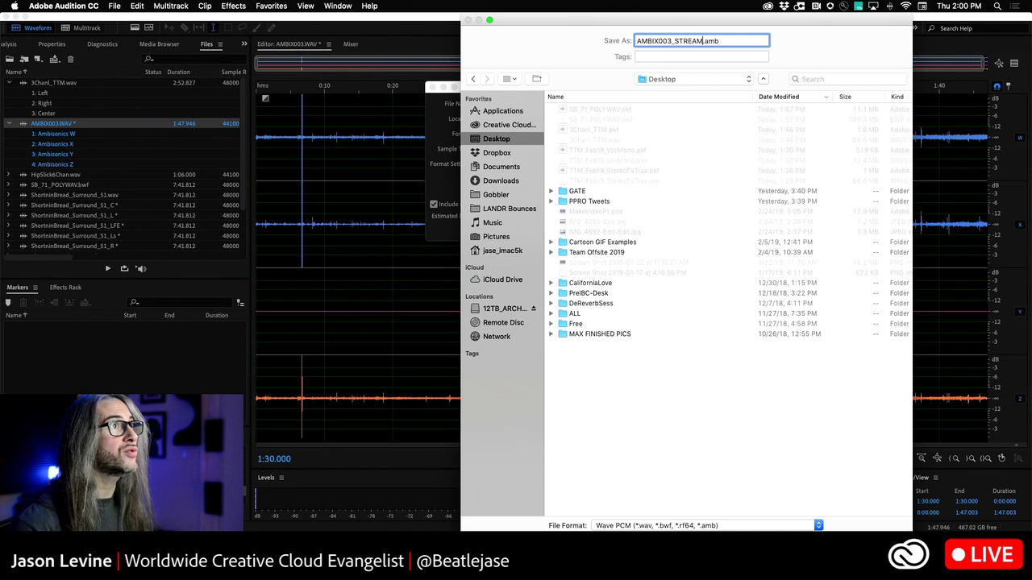
pyautogui.press('Return')
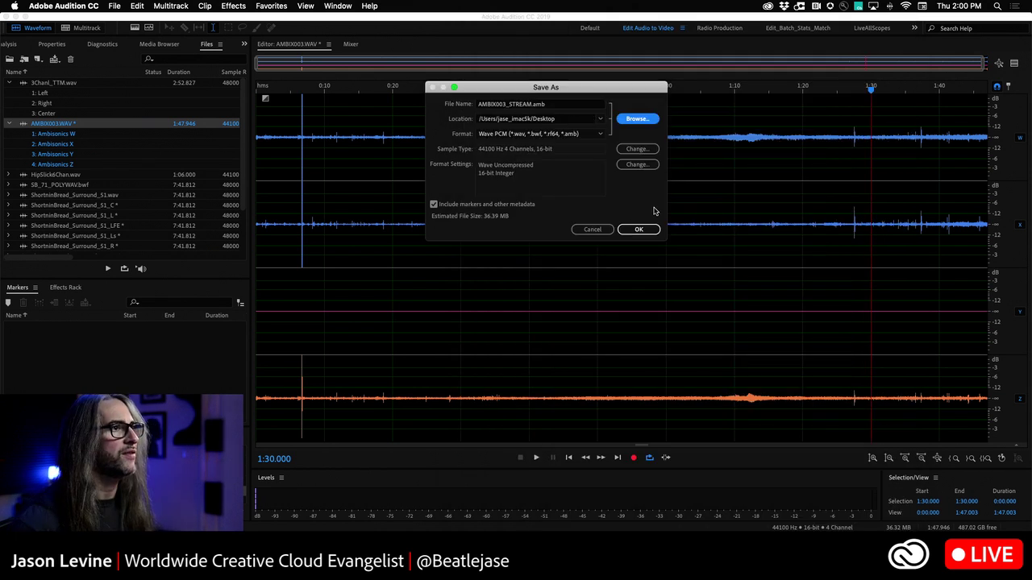
pyautogui.click(639, 230)
# Close AMBIX003_STREAM.amb and reopen it from the recent files to check its ambisonic channel labels.
pyautogui.rightClick(48, 125)
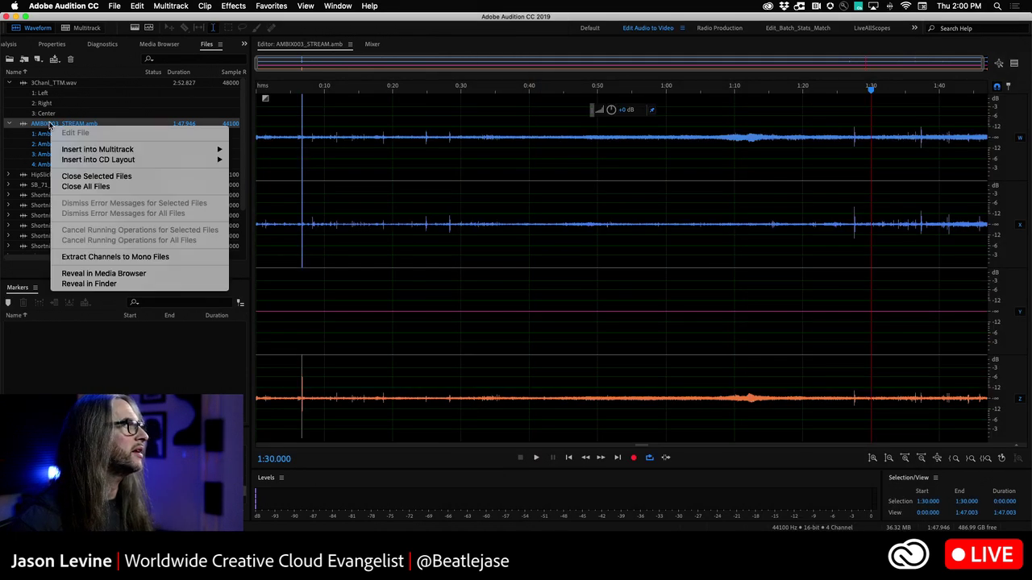
pyautogui.click(107, 178)
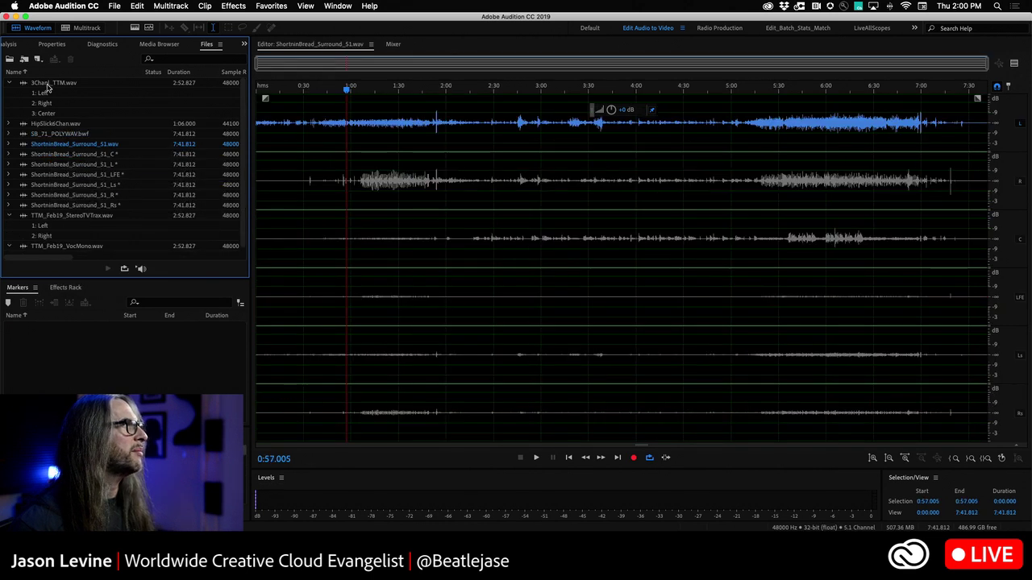
pyautogui.click(114, 6)
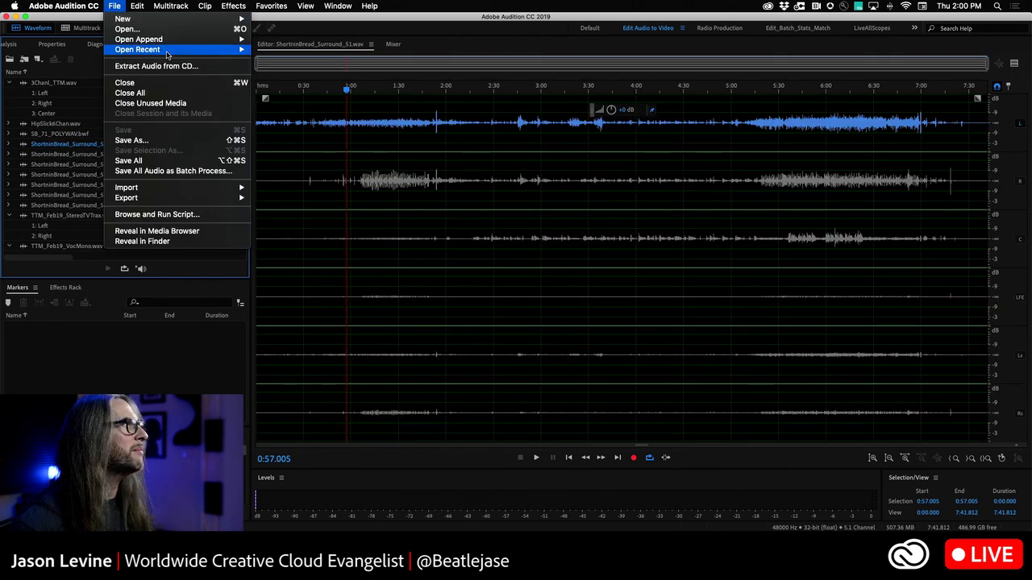
pyautogui.moveTo(168, 51)
pyautogui.click(361, 158)
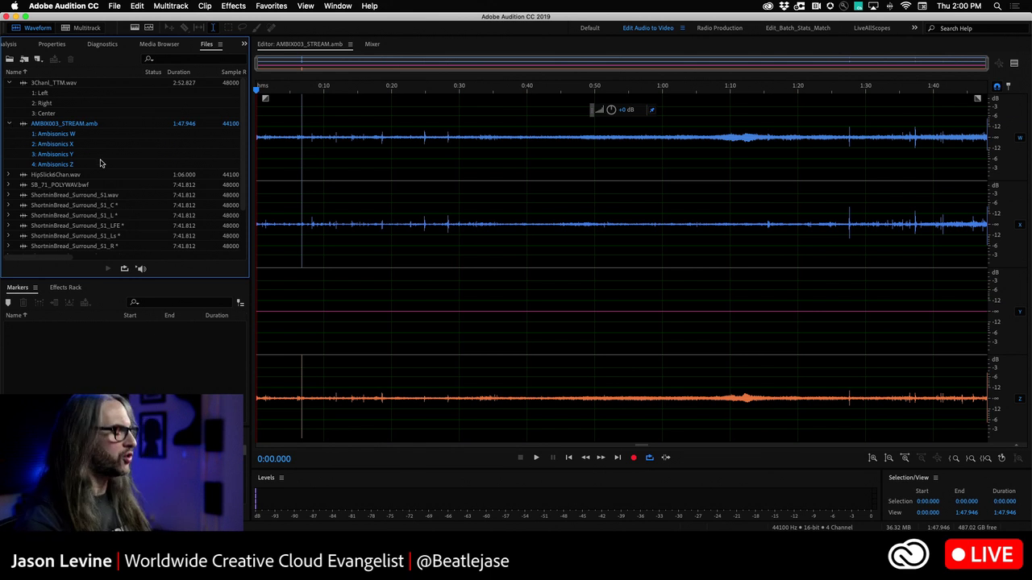
# Enlarge the file list, add the Sample Type column, and restore the normal layout.
pyautogui.press('`')
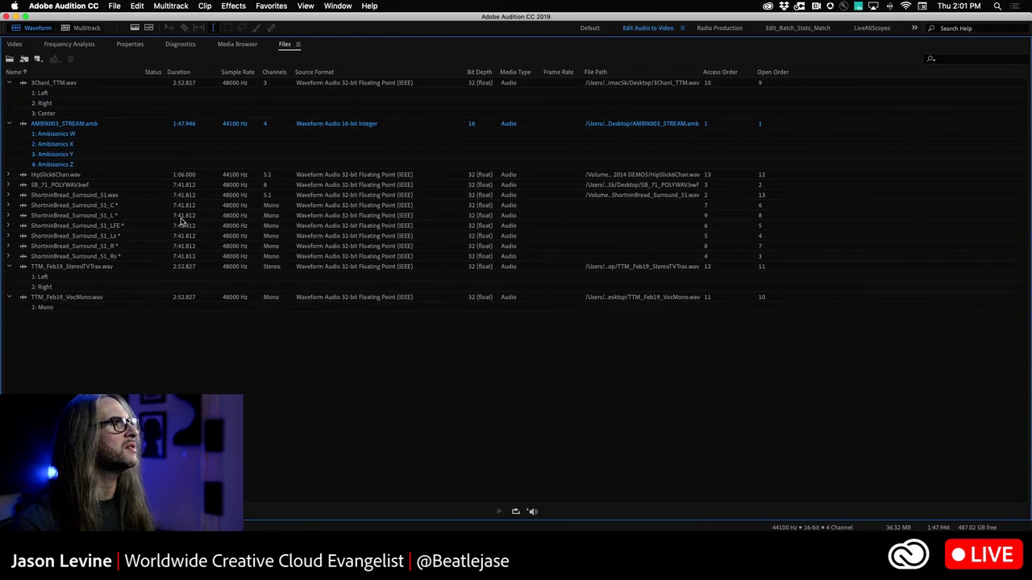
pyautogui.rightClick(185, 76)
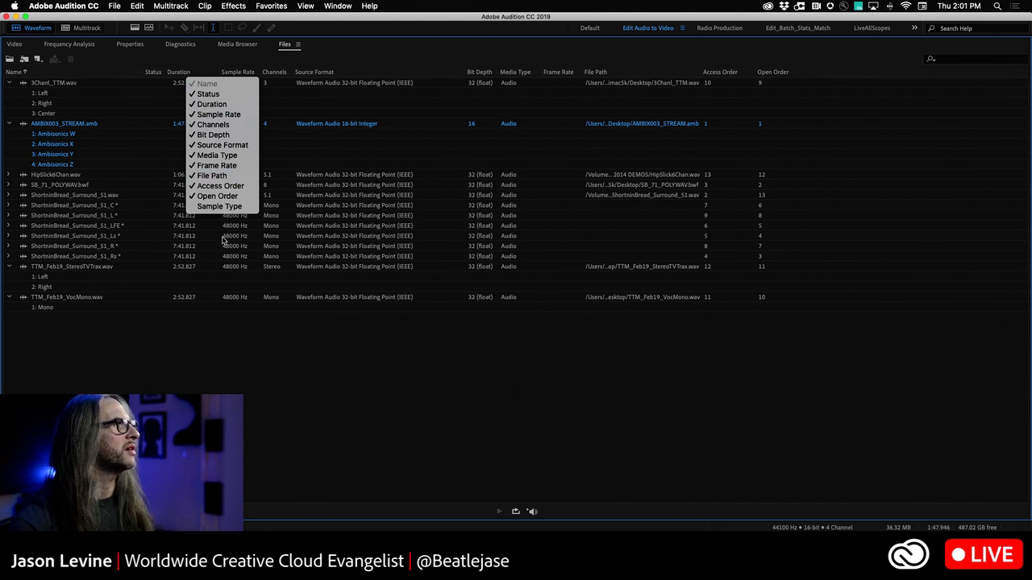
pyautogui.click(217, 206)
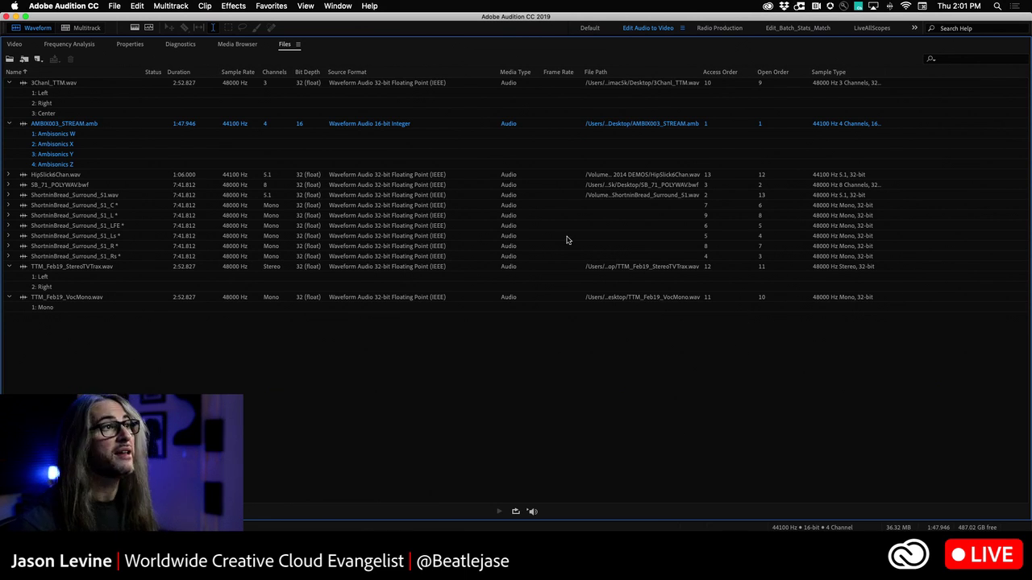
pyautogui.press('`')
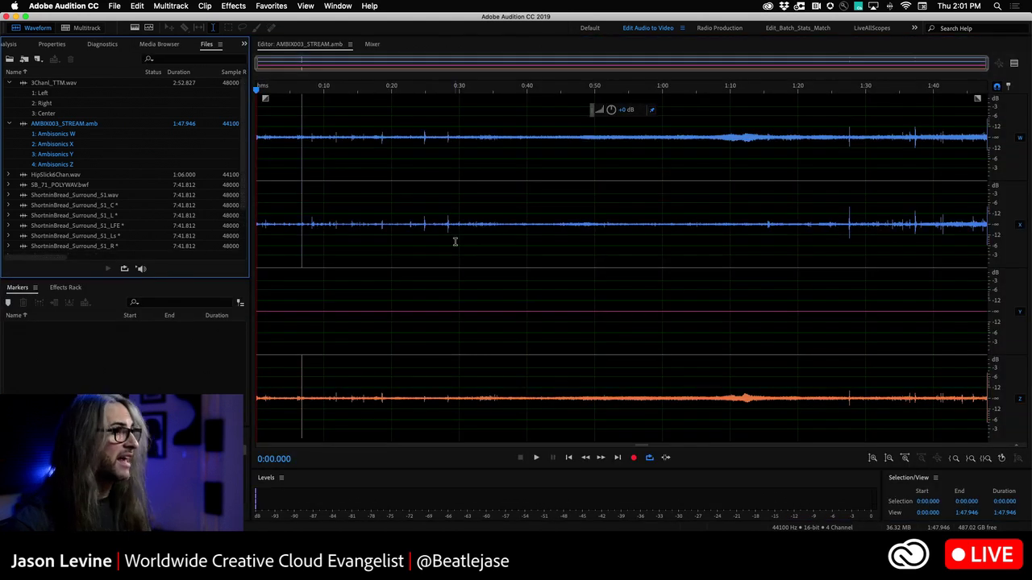
# Copy all the audio of ShortninBread_Surround_S1_L and paste it at the end of ShortninBread_Surround_S1_C.
pyautogui.click(75, 207)
pyautogui.doubleClick(75, 207)
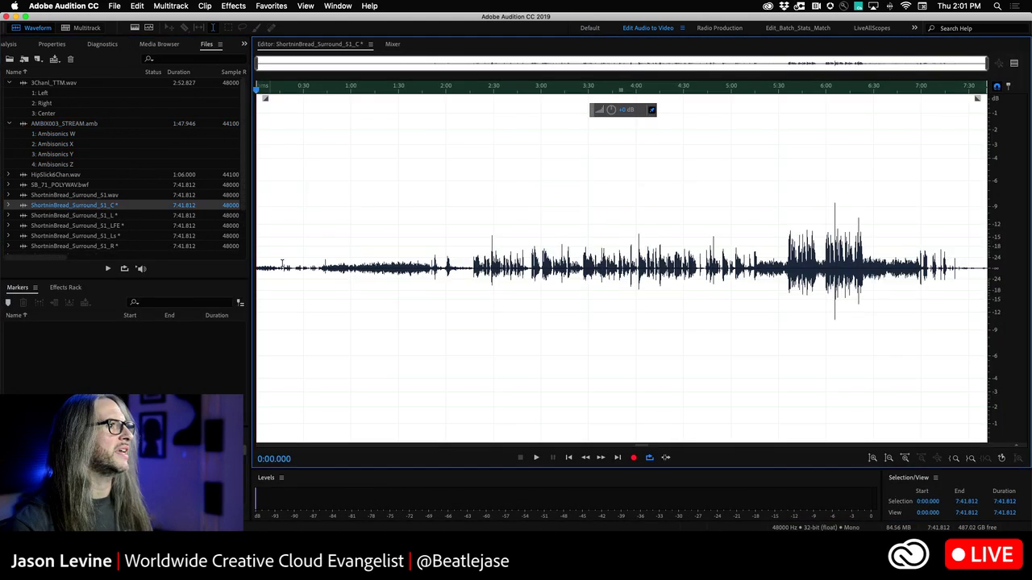
pyautogui.doubleClick(73, 216)
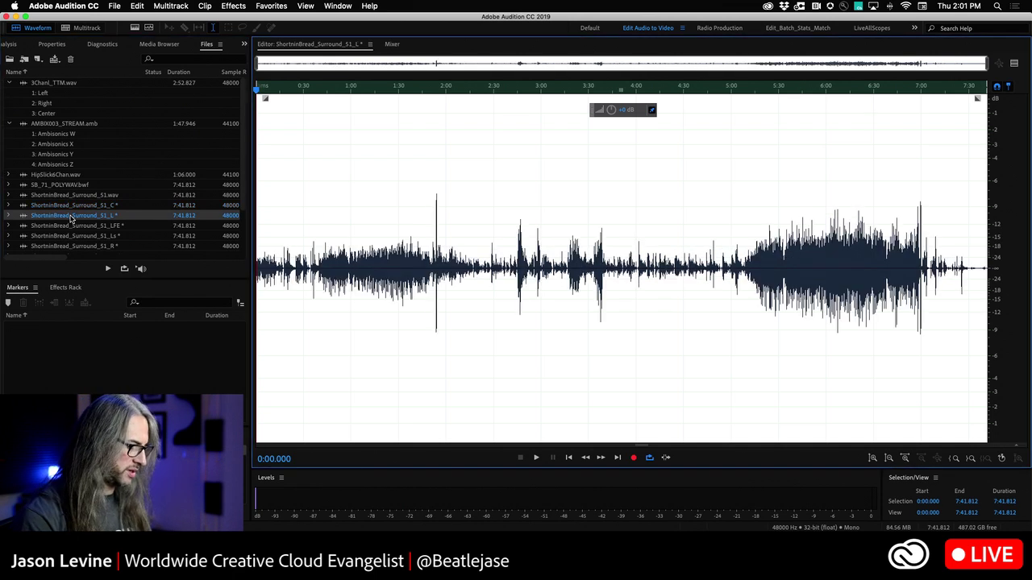
pyautogui.doubleClick(87, 207)
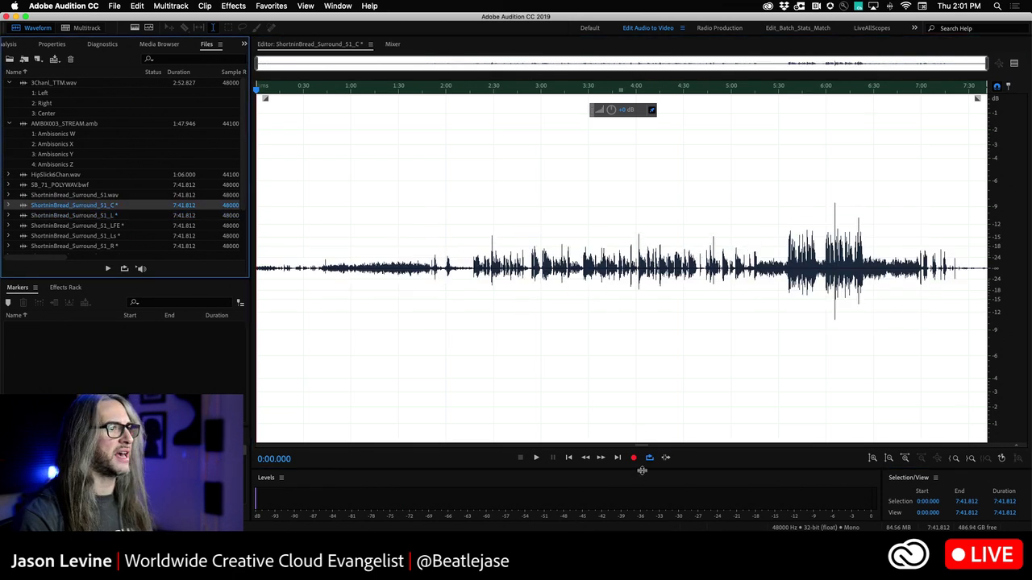
pyautogui.click(841, 353)
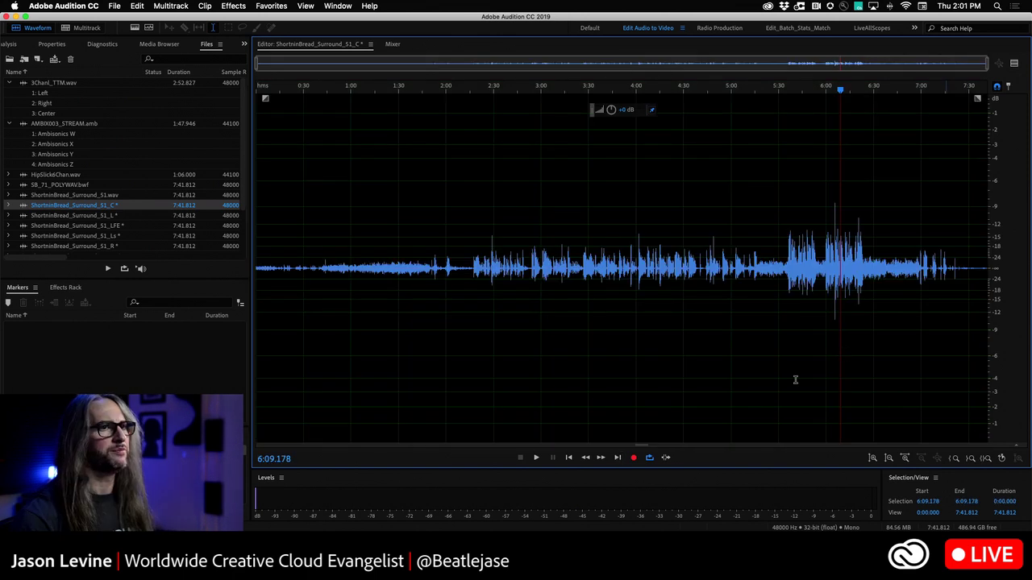
pyautogui.click(617, 457)
pyautogui.press('super+v')
# Move the playhead through the combined waveform to about 7:28, just before the join with the pasted audio.
pyautogui.click(488, 356)
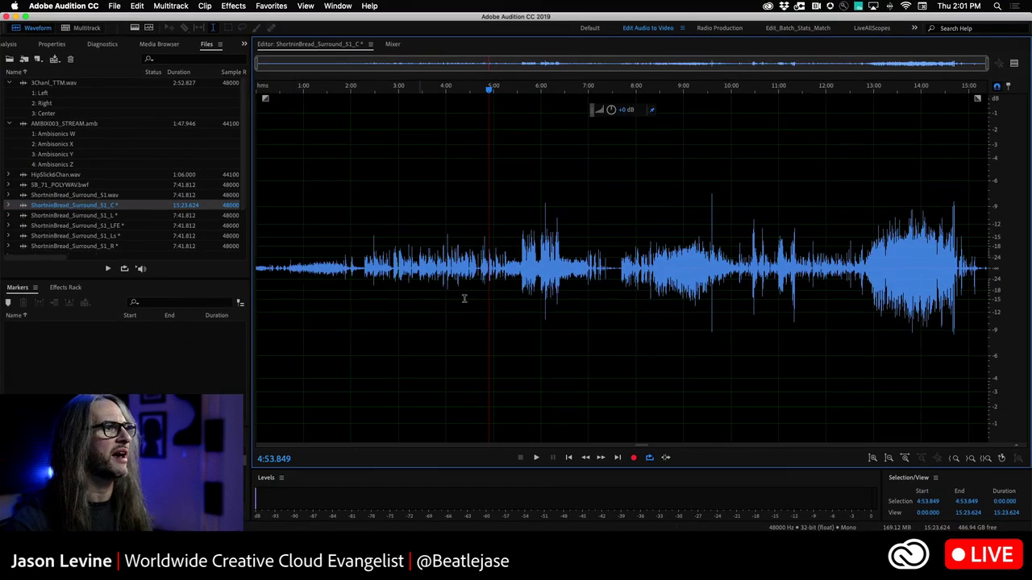
pyautogui.click(556, 316)
pyautogui.click(611, 327)
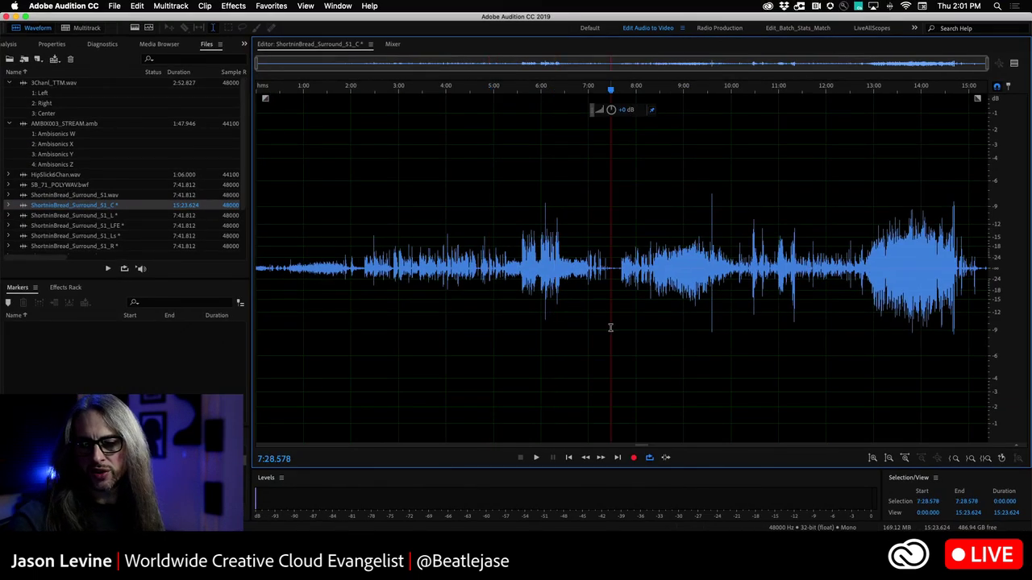